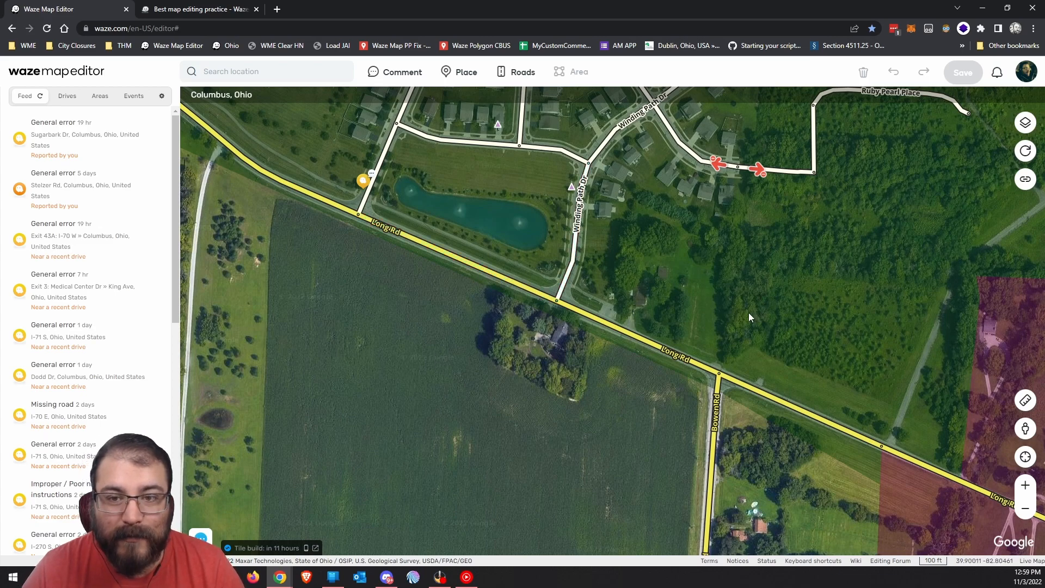
Step: Draw a straight two-point road segment across the open field between Long Rd and Bowen Rd
drag(749, 315, 731, 267)
drag(462, 396, 496, 384)
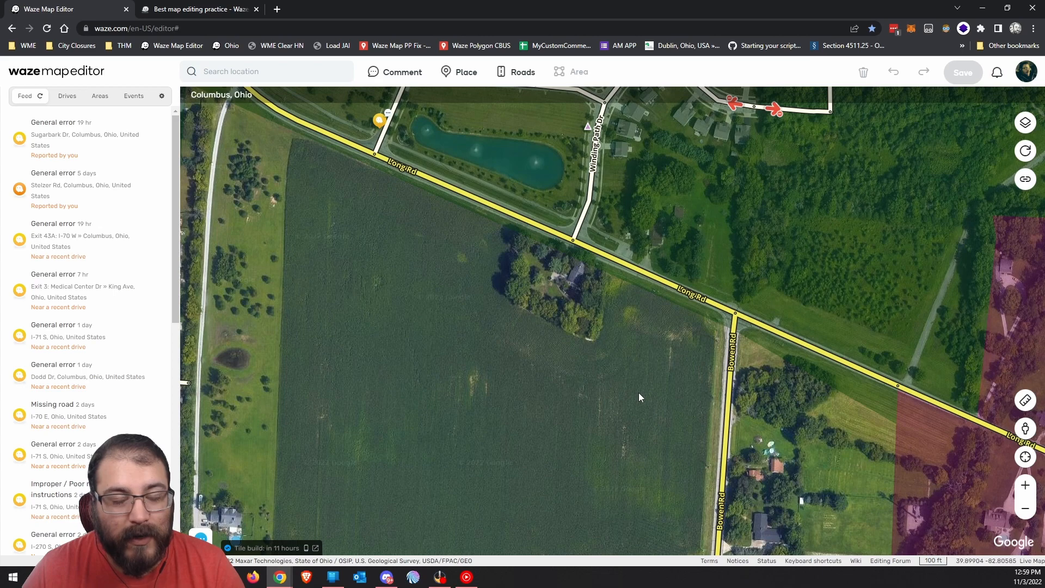
drag(635, 401, 490, 383)
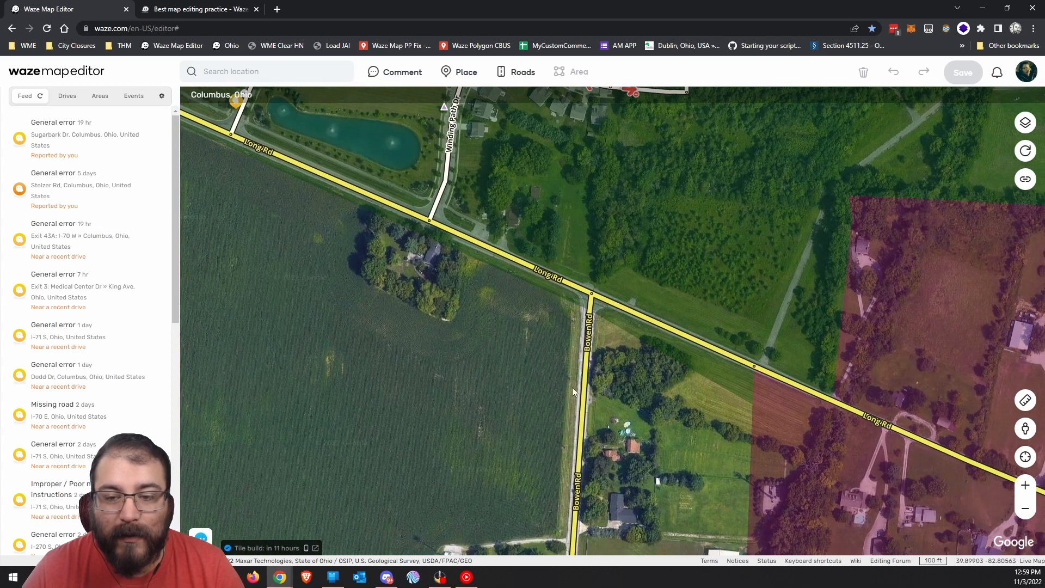
drag(690, 438, 627, 389)
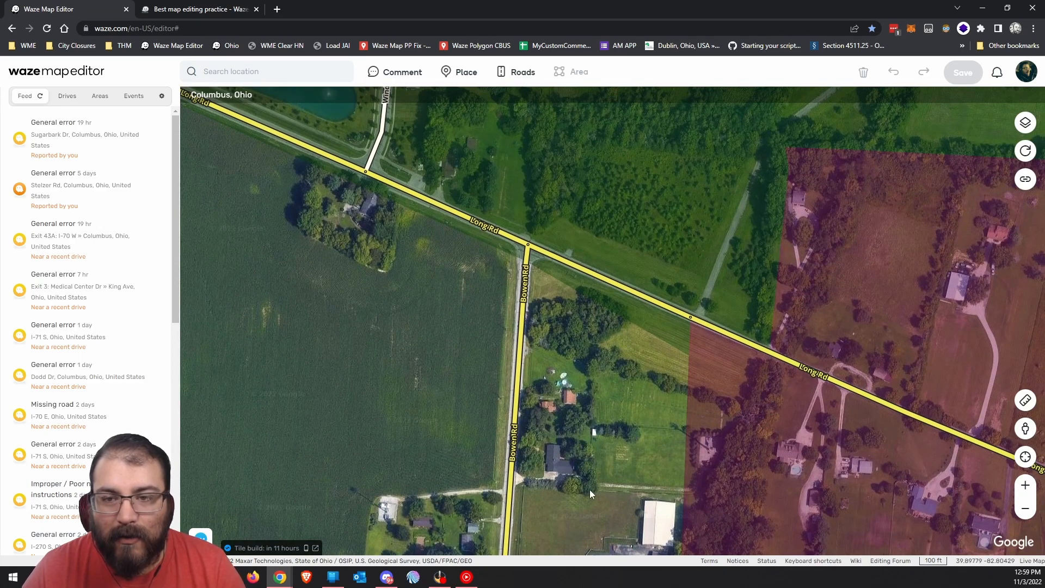
drag(380, 433, 561, 454)
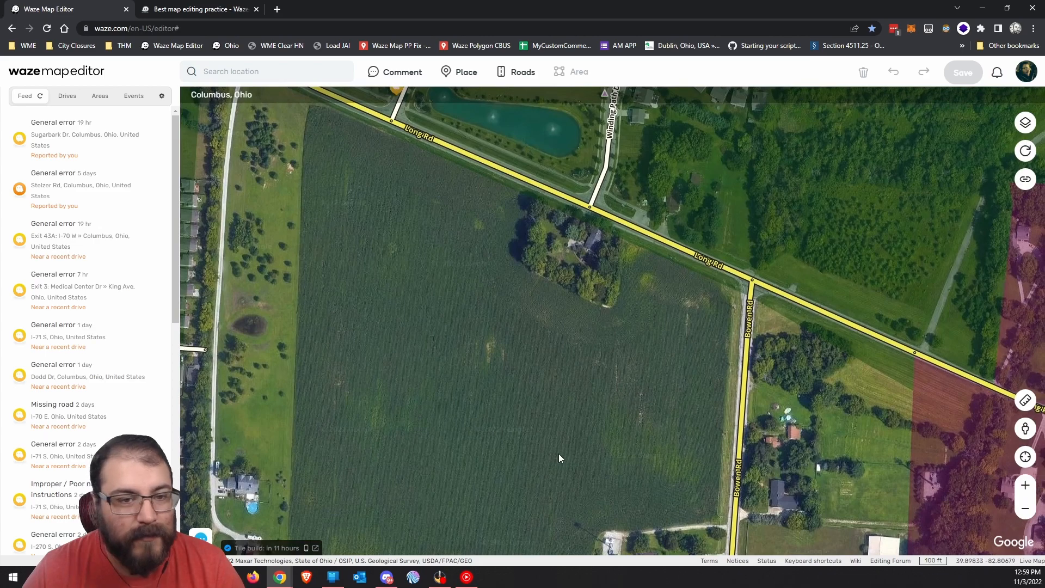
mouse_move(522, 72)
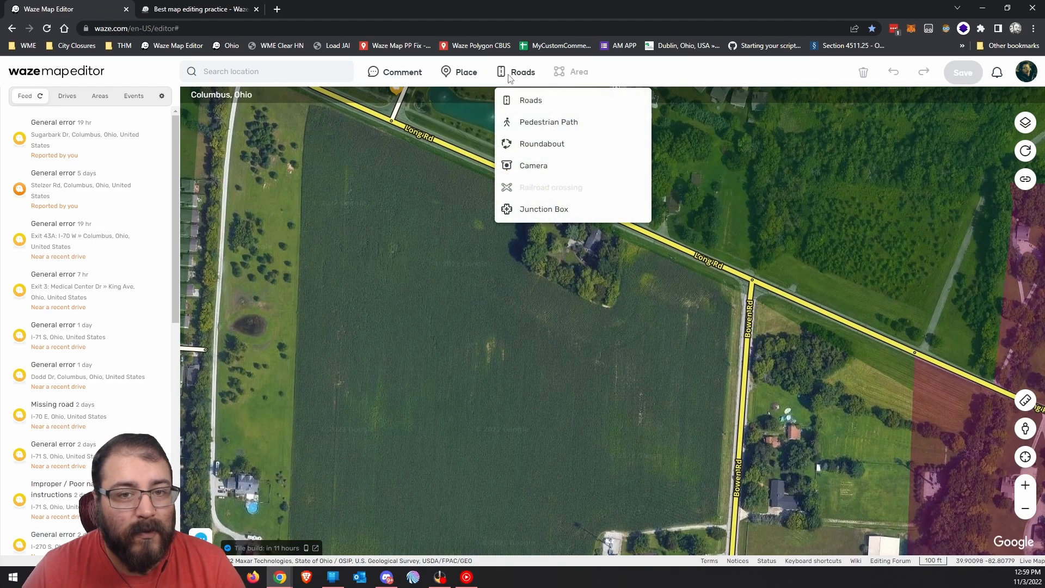
click(529, 101)
click(367, 235)
double_click(567, 358)
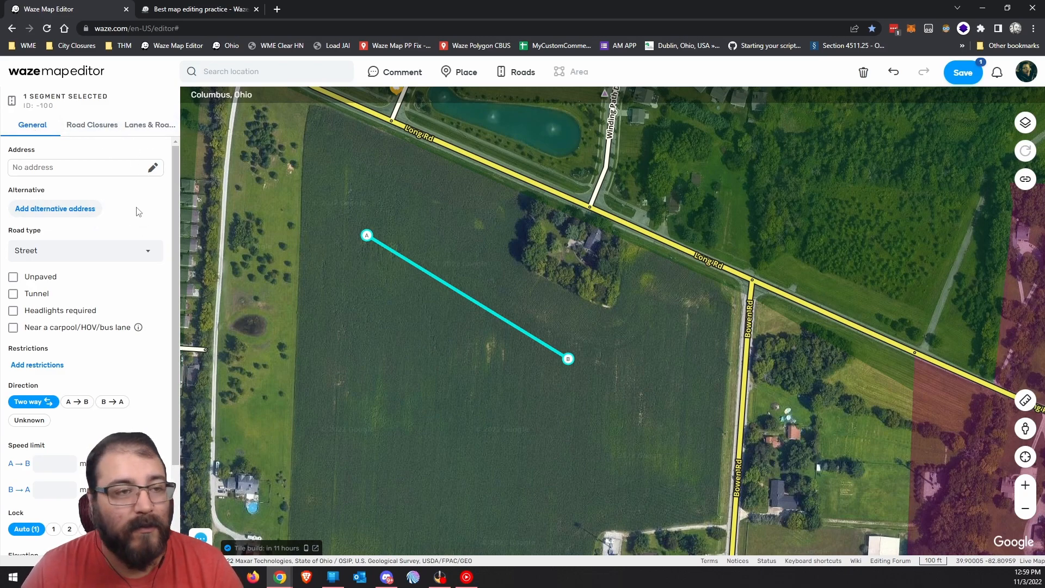
Step: Open the new segment's address and browse the suggested street names with the city set to Columbus
click(63, 172)
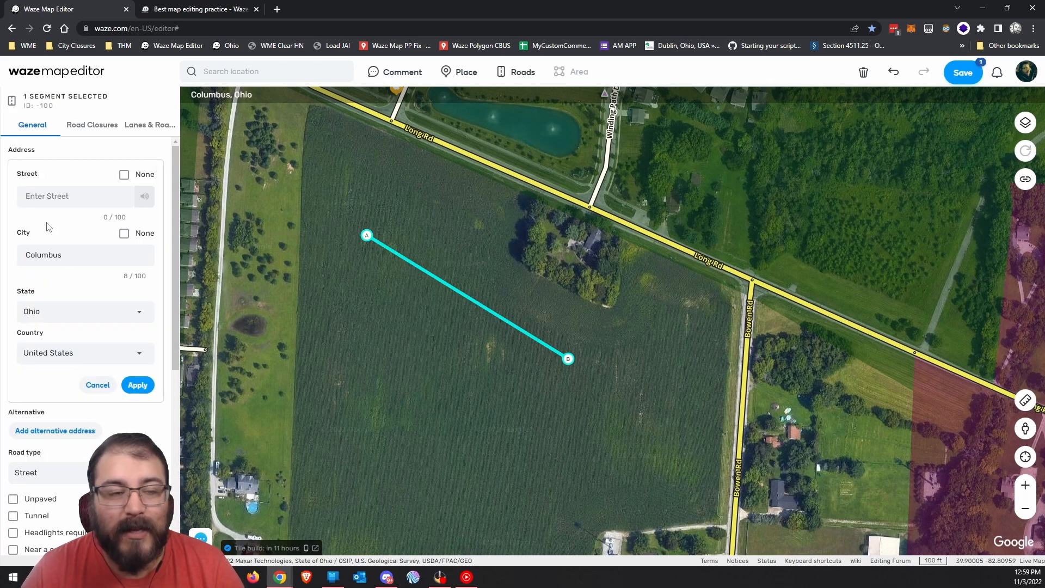
click(67, 195)
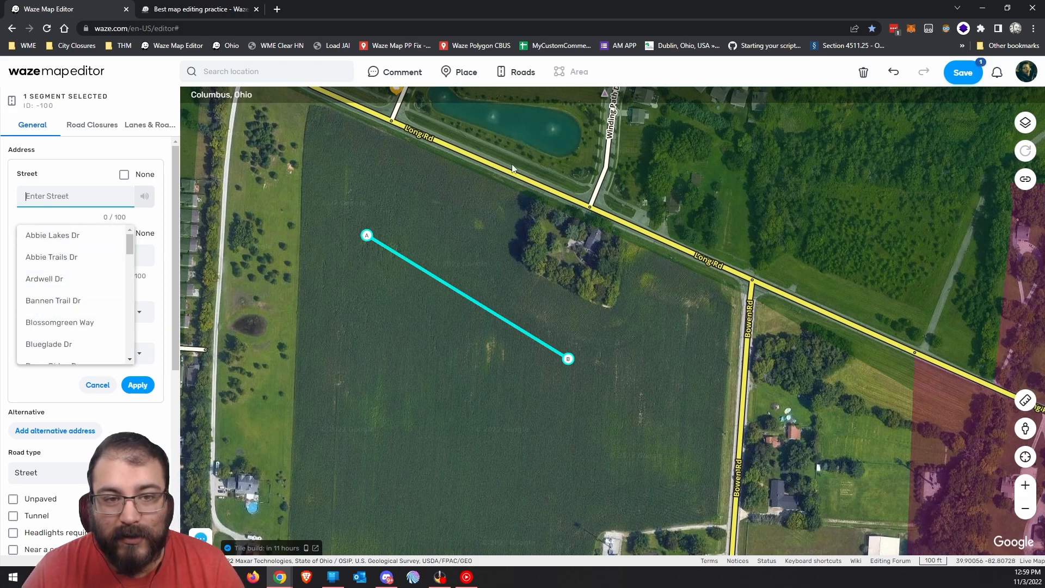
scroll(60, 297, down, 5)
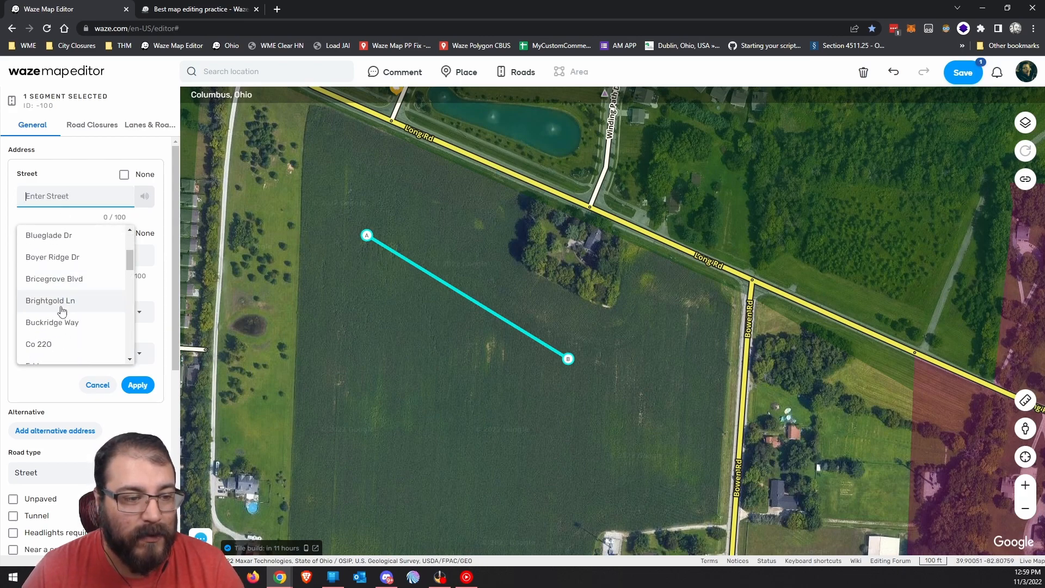
scroll(70, 303, down, 2)
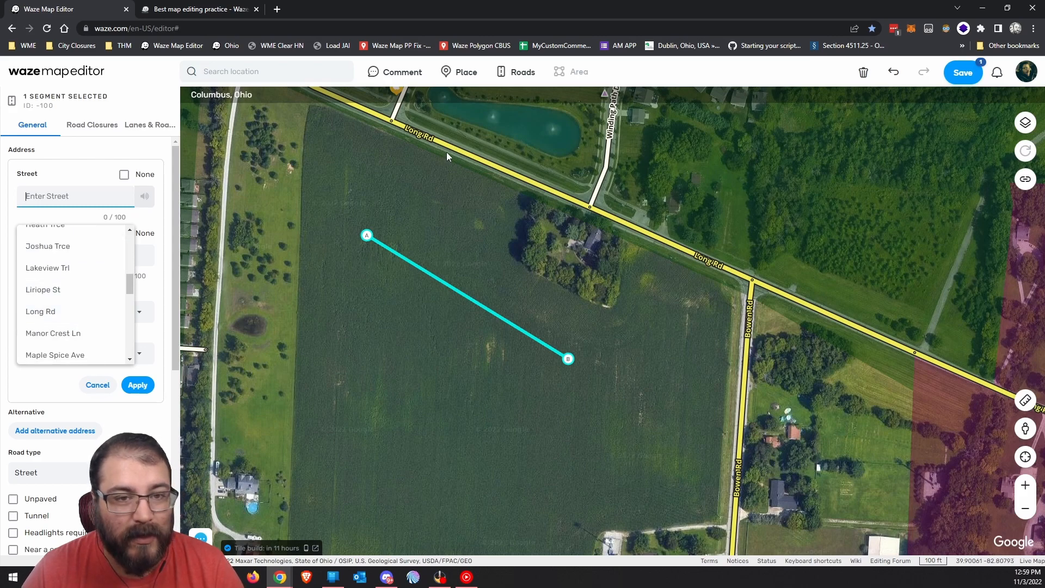
scroll(94, 350, down, 1)
click(68, 256)
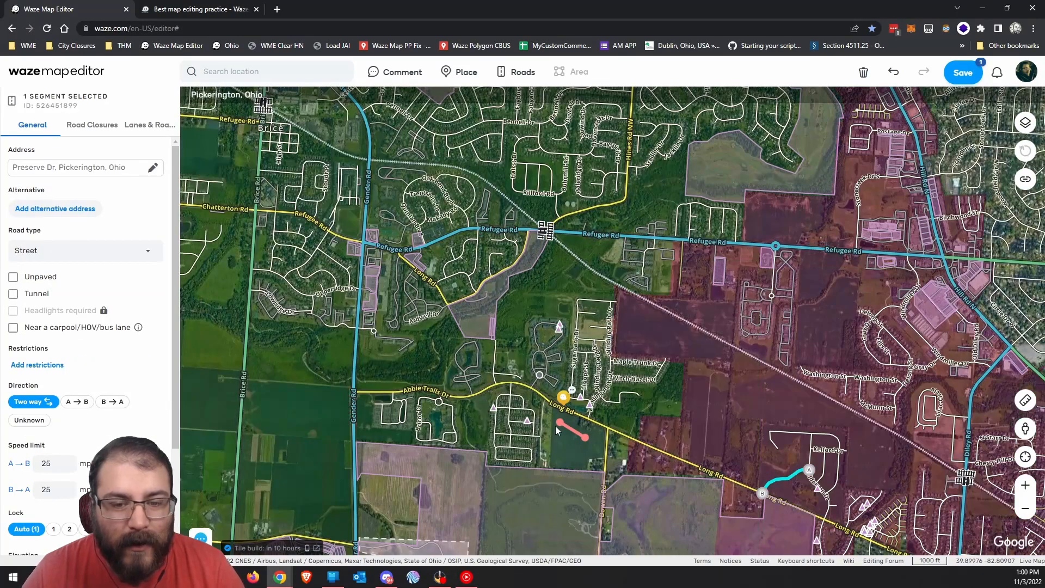
Step: Examine the roads and neighbourhoods around the new segment along Long Rd, from Bannen Trail Dr to east of Bowen Rd
scroll(555, 425, up, 1)
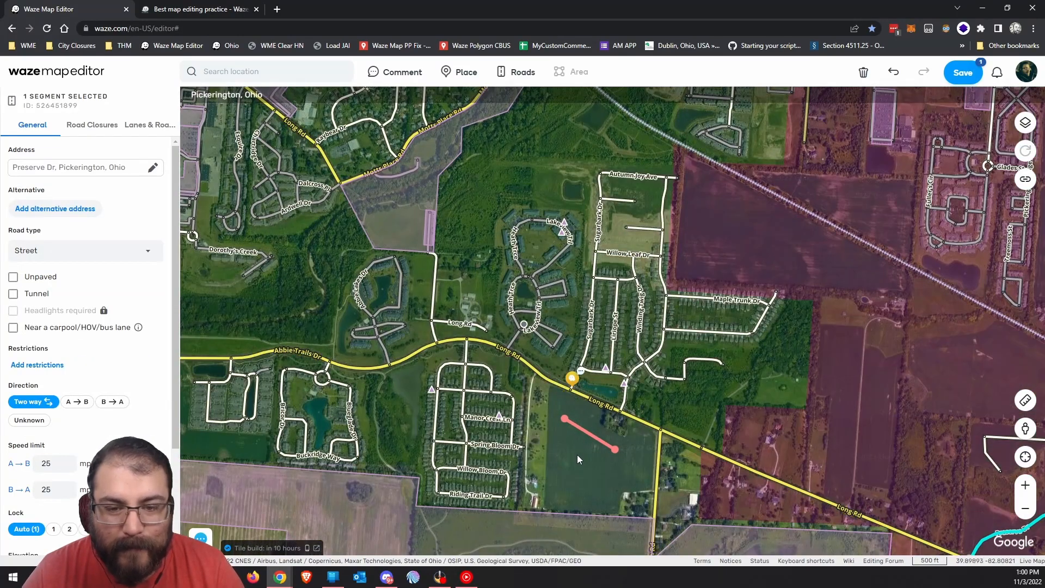
drag(576, 453, 476, 318)
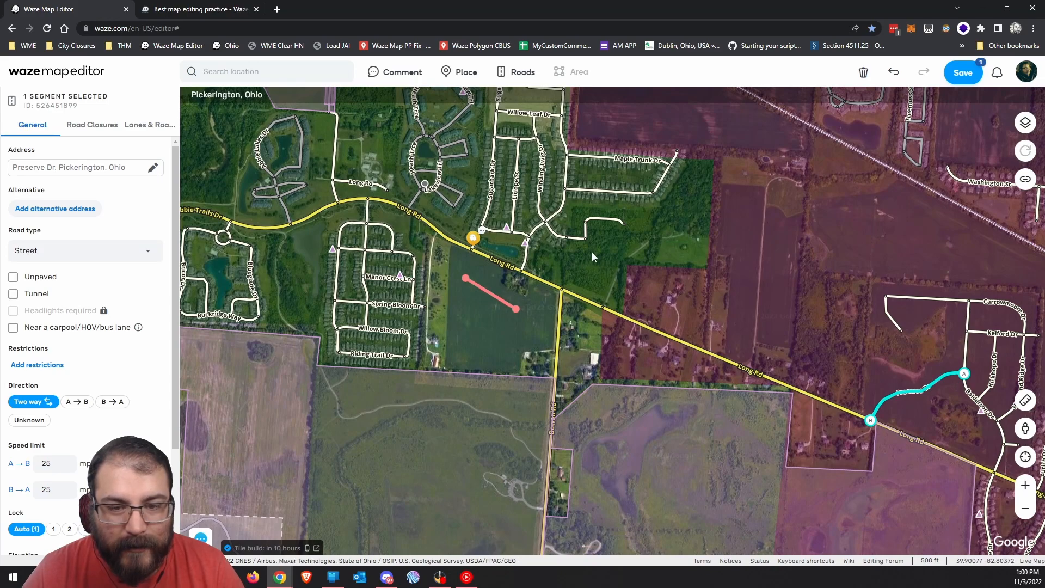
drag(544, 215, 500, 239)
scroll(435, 342, up, 2)
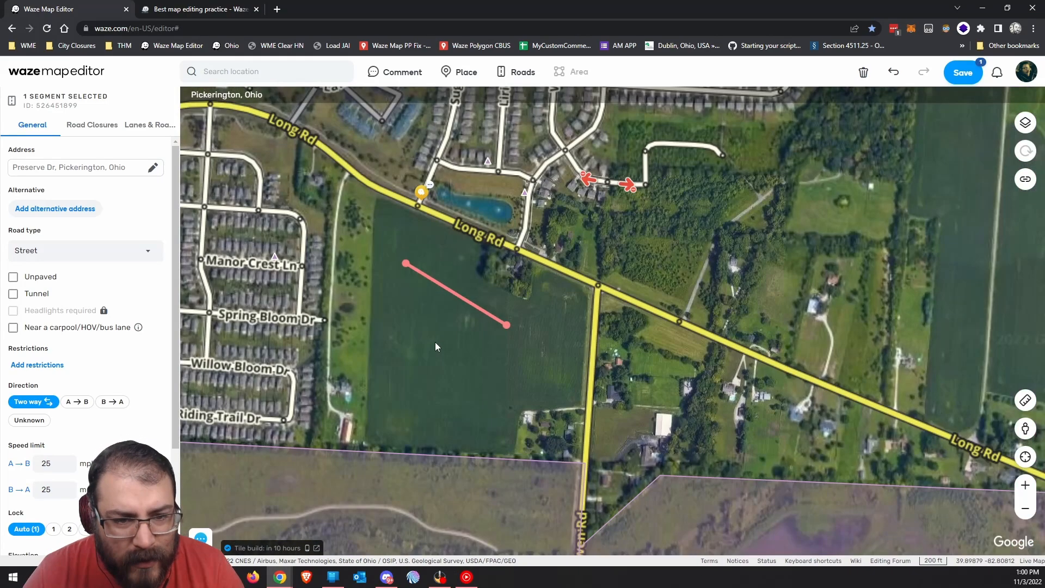
drag(436, 342, 572, 366)
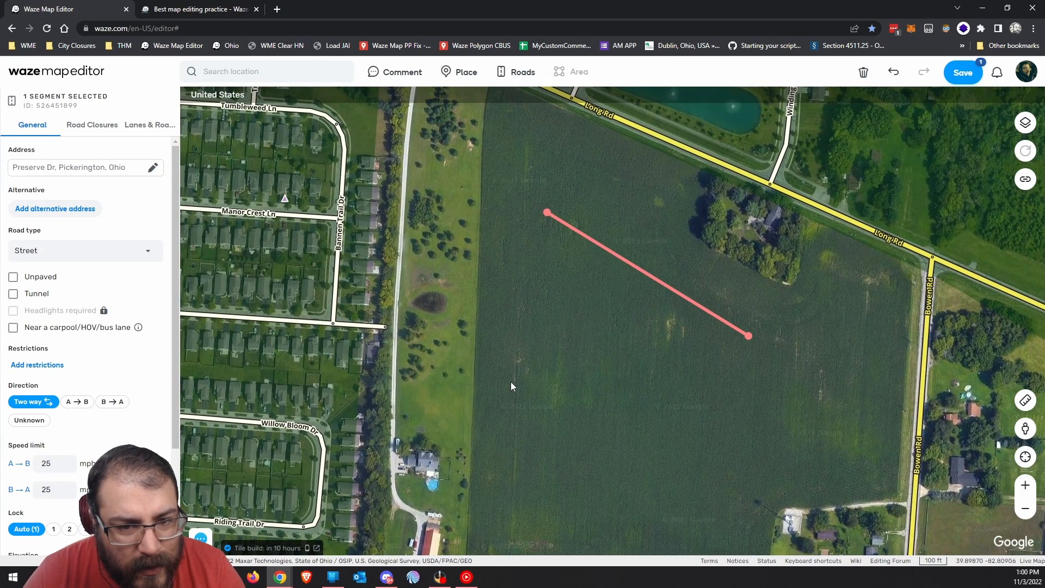
drag(510, 386, 543, 415)
drag(488, 374, 589, 452)
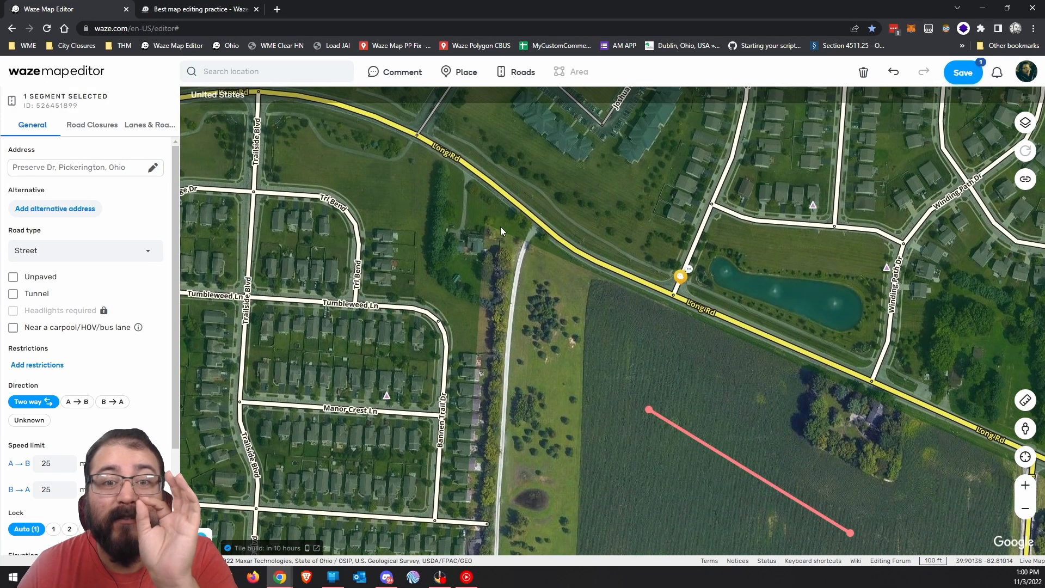
scroll(513, 235, up, 1)
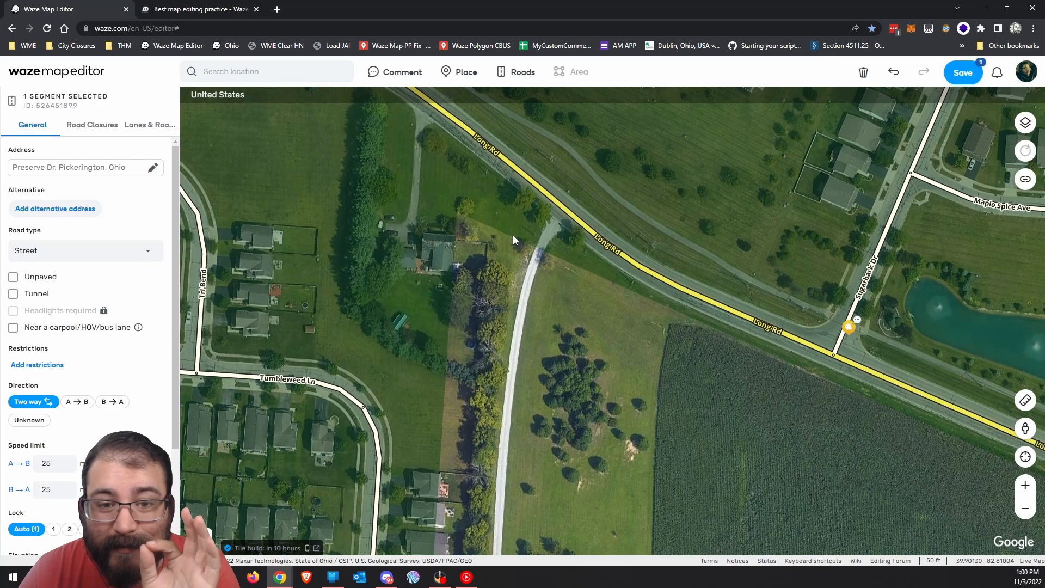
drag(681, 434, 502, 338)
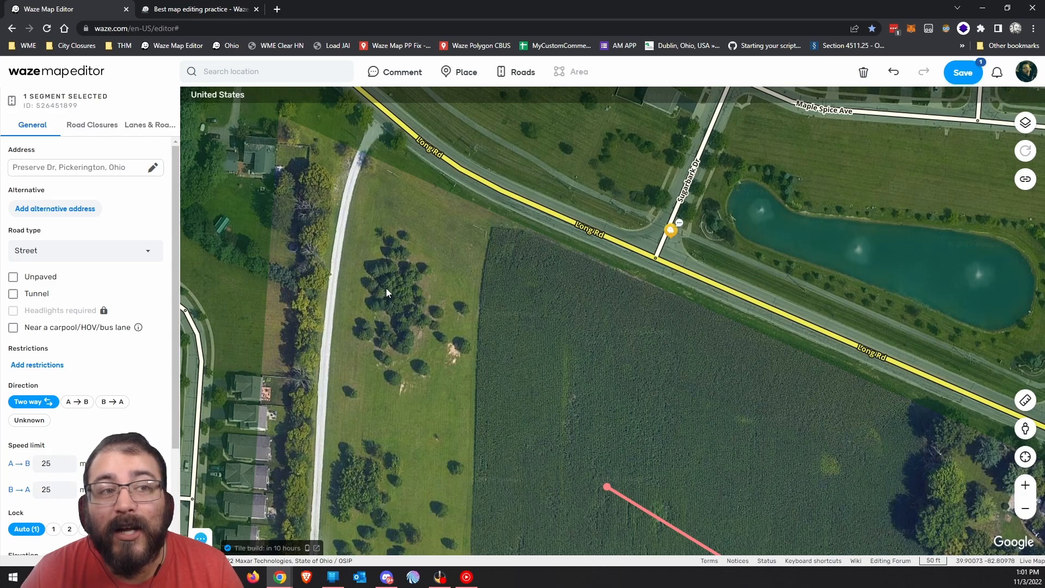
drag(677, 401, 434, 259)
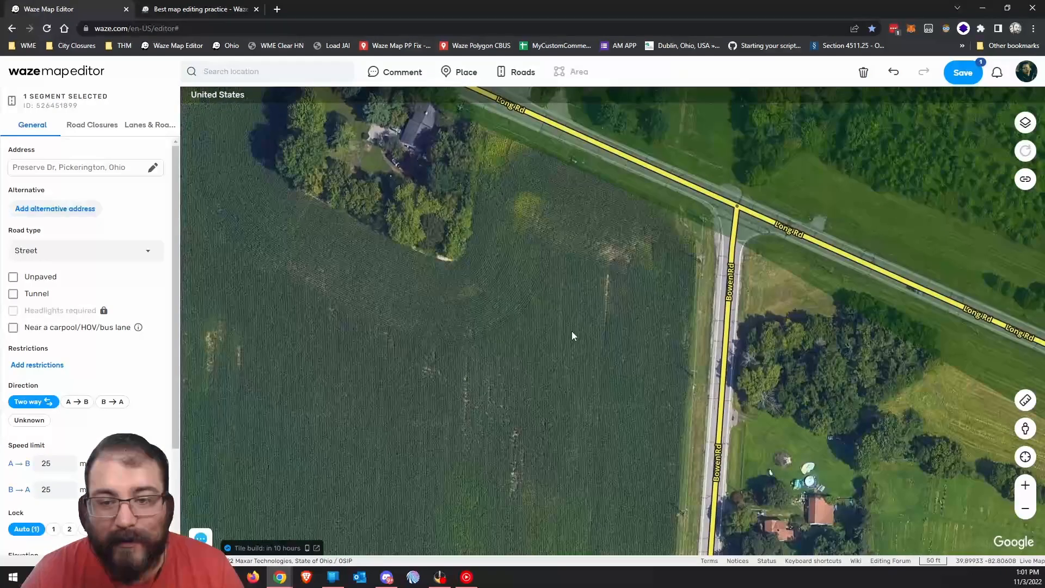
scroll(572, 336, down, 1)
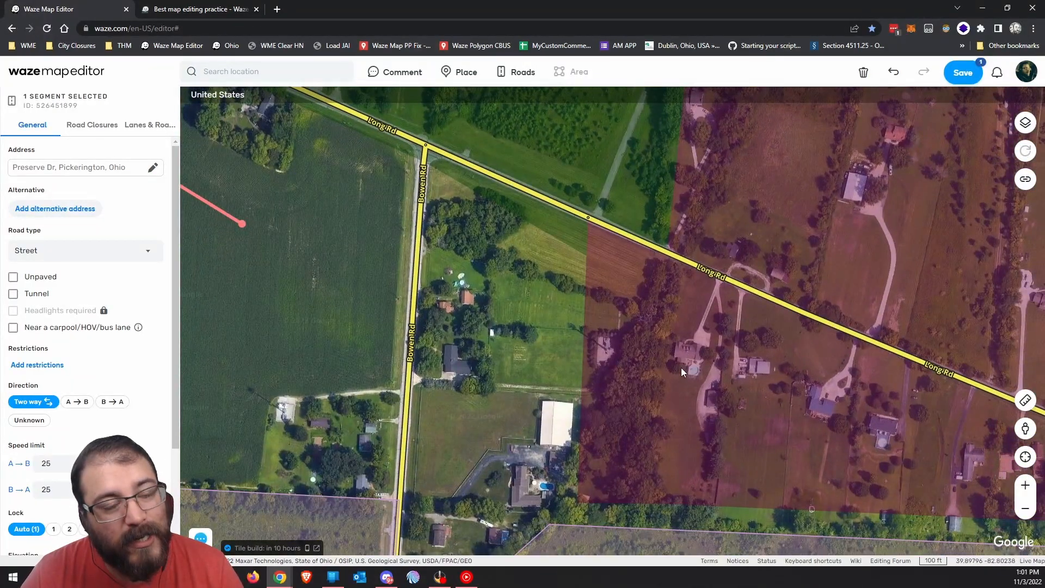
Step: Reselect the new road segment in the field and open its address for editing
drag(228, 262, 560, 372)
click(516, 282)
click(498, 292)
drag(395, 402, 445, 357)
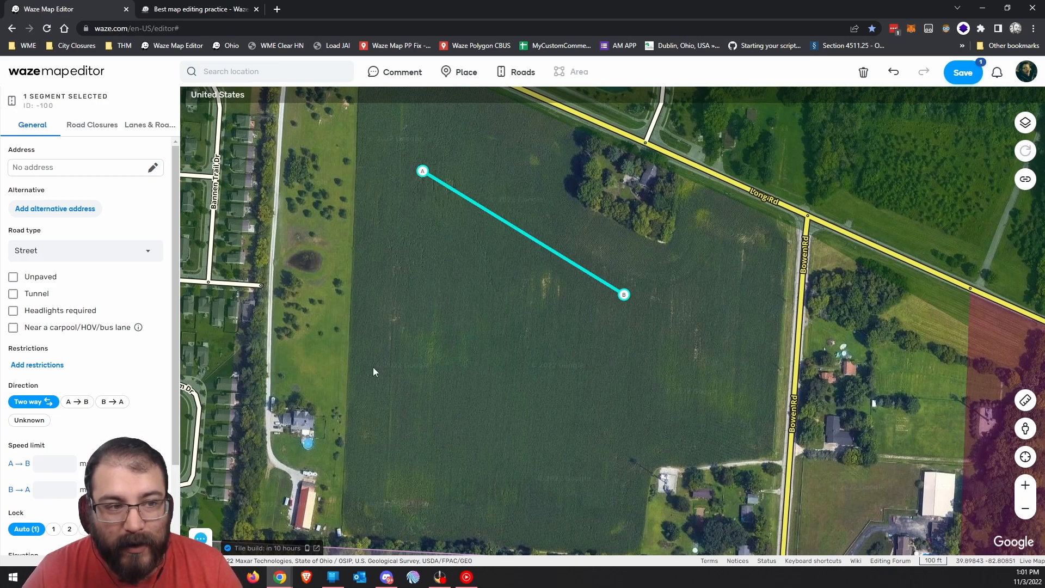
drag(352, 334, 364, 389)
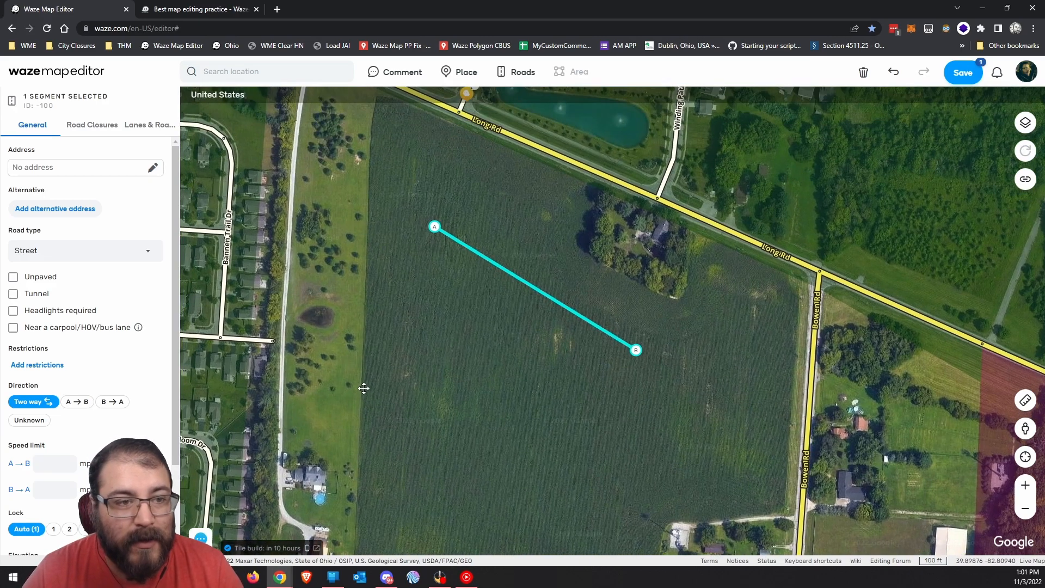
click(101, 170)
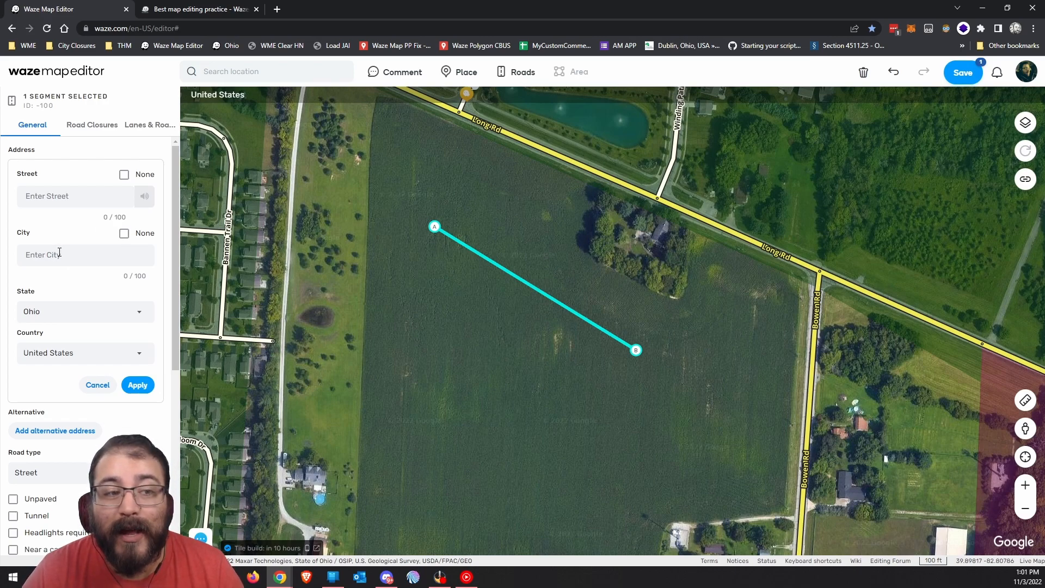
Step: Toggle the city's None option on and off, and browse the list of available cities
click(124, 233)
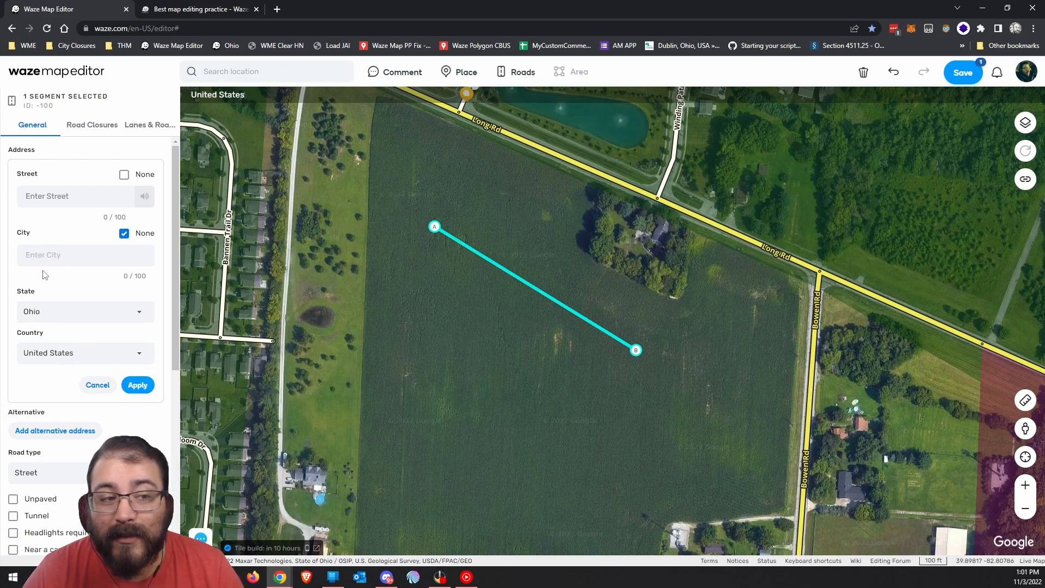
click(124, 233)
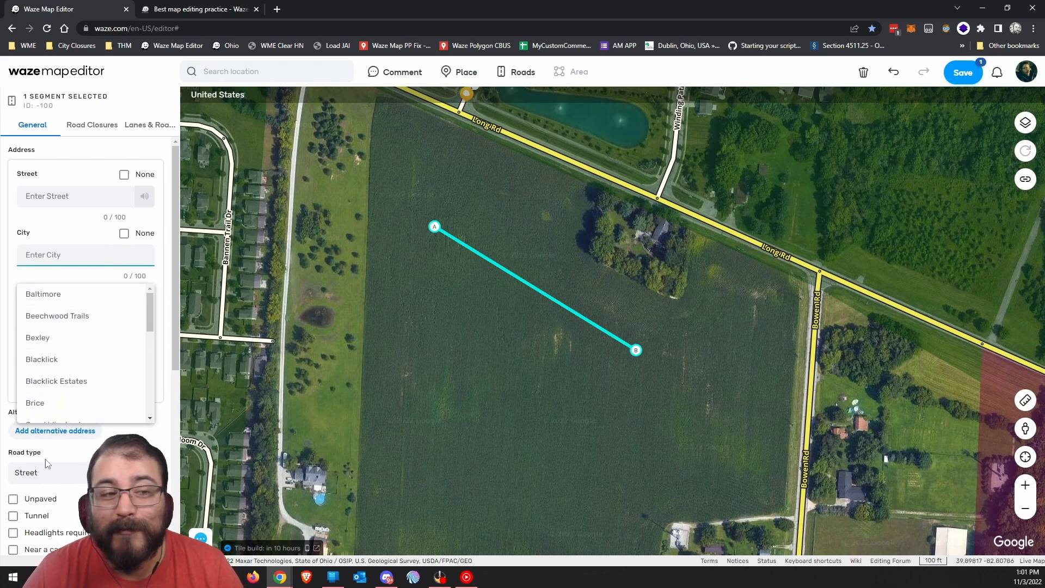
drag(392, 295, 360, 419)
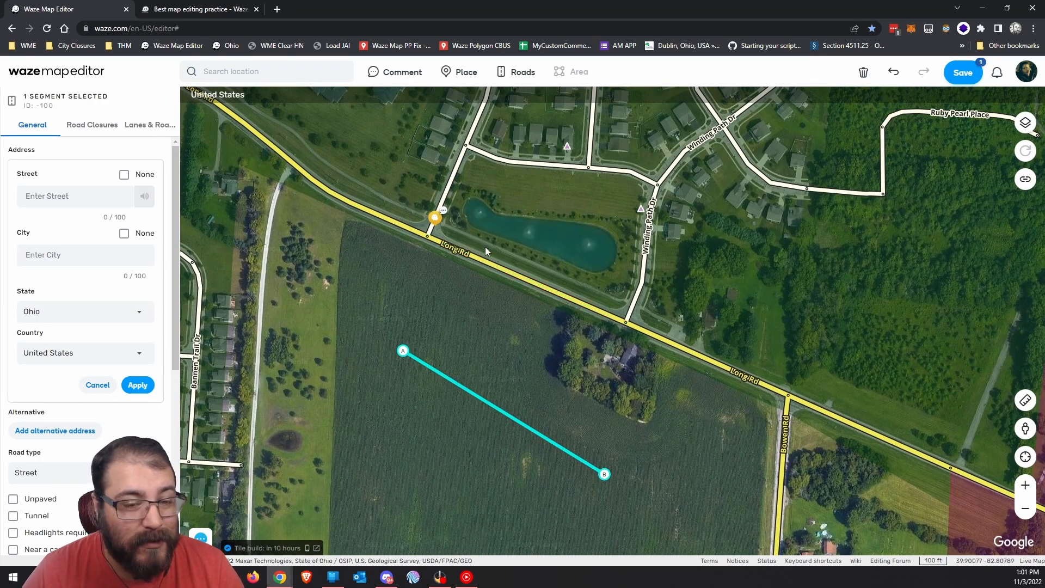
click(106, 251)
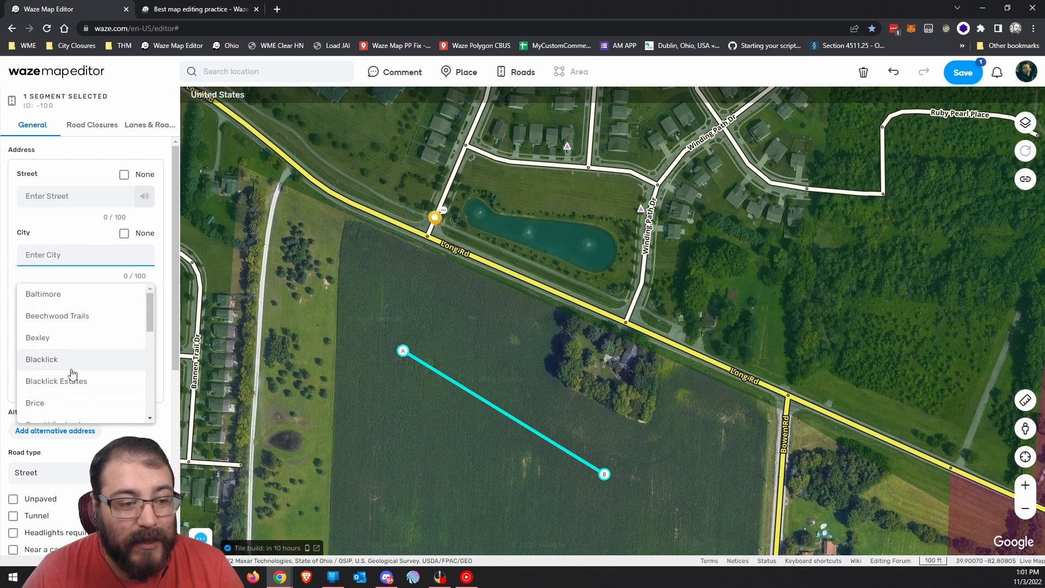
scroll(71, 364, down, 5)
scroll(70, 366, down, 1)
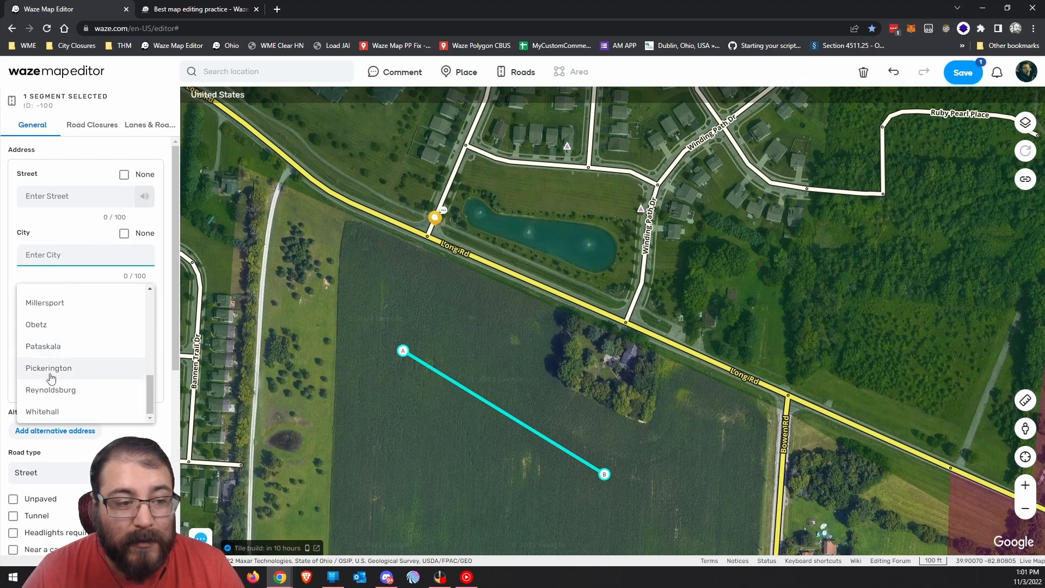
scroll(59, 367, up, 5)
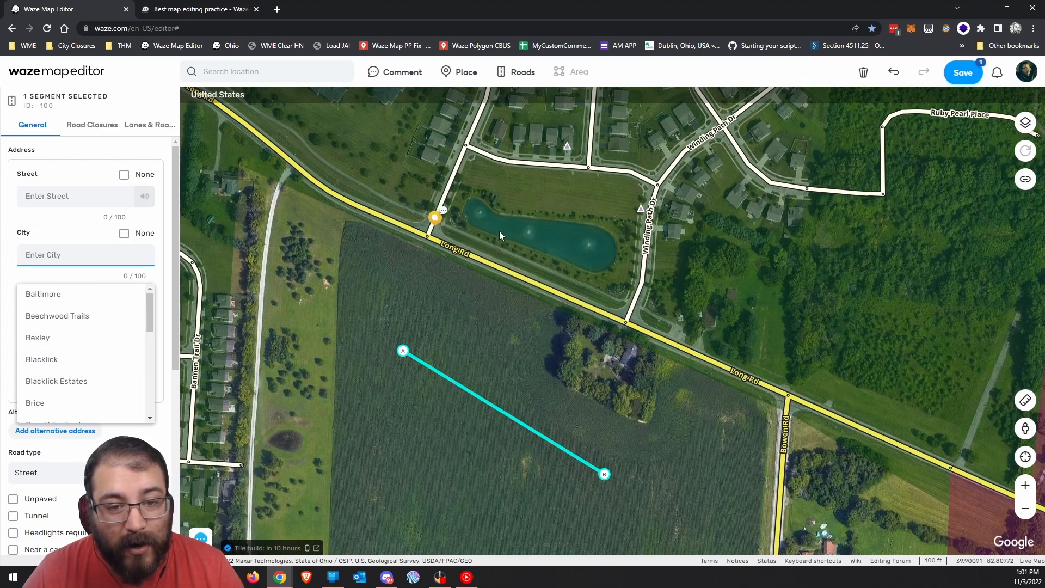
Step: Mark the segment's city as None, and choose Long Rd in Canal Winchester from the street suggestions
drag(657, 425, 387, 239)
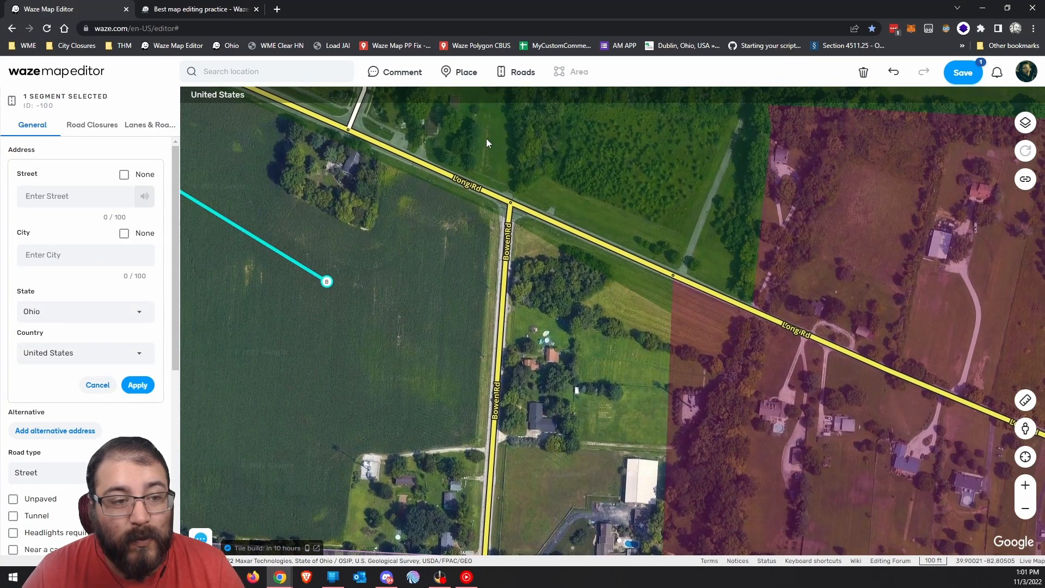
drag(265, 308, 532, 423)
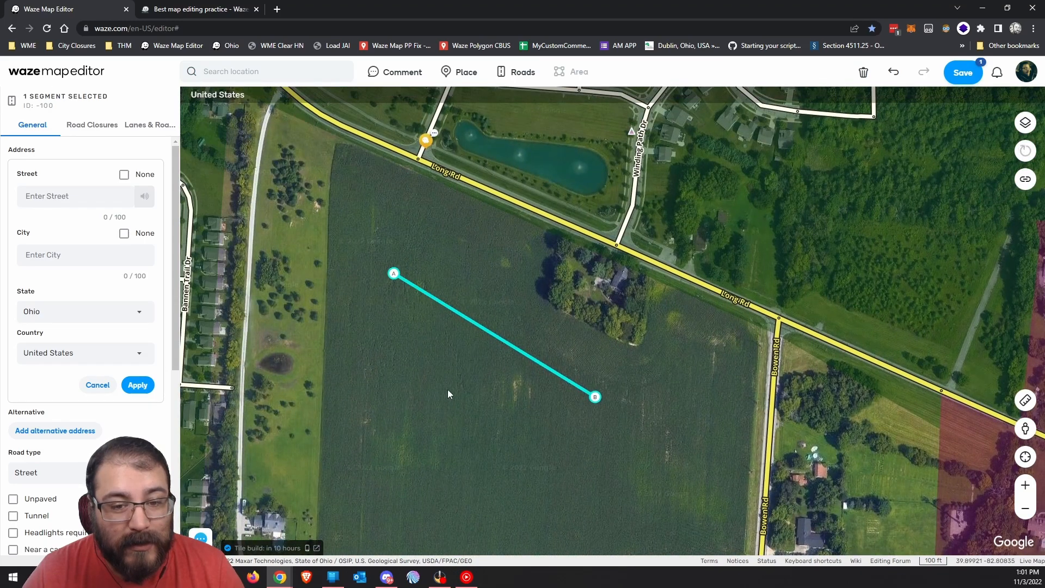
click(124, 233)
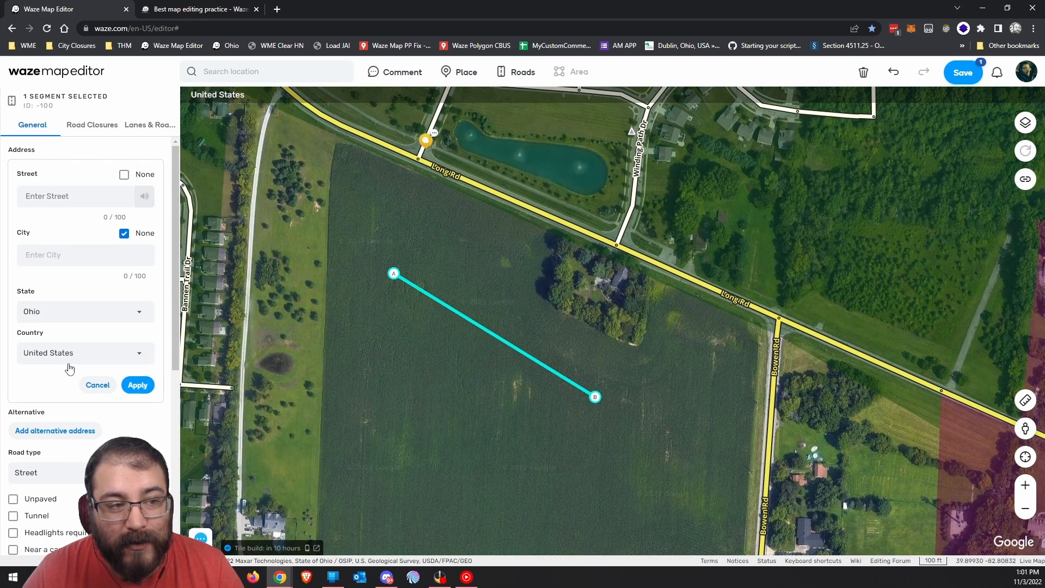
click(51, 191)
scroll(62, 319, down, 10)
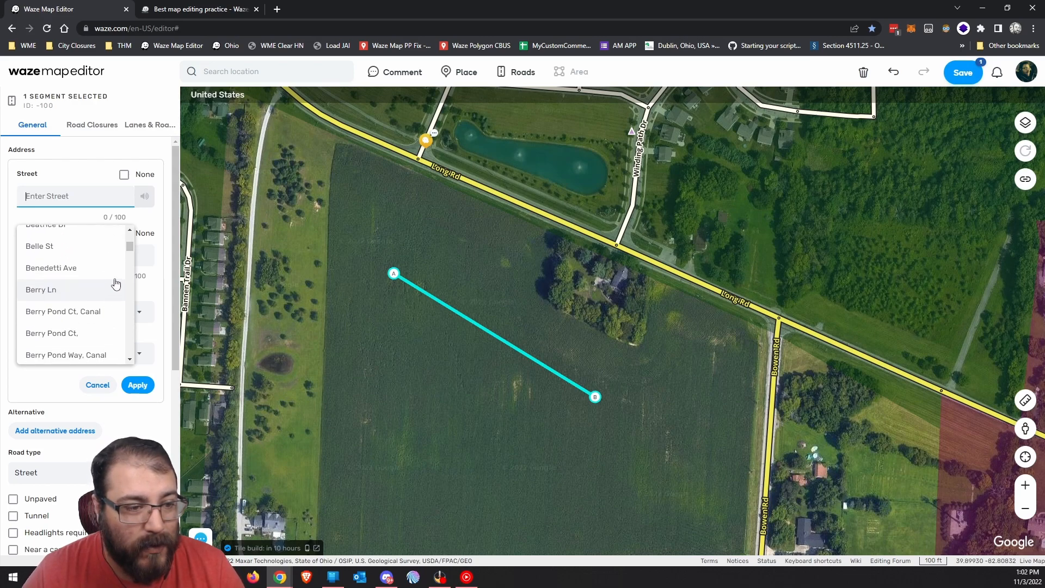
drag(130, 247, 130, 302)
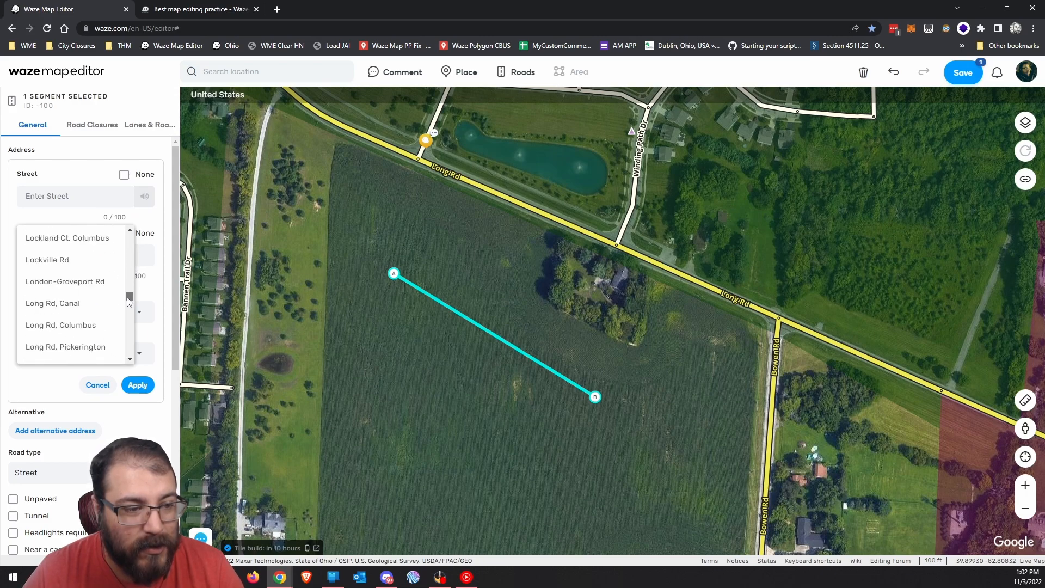
click(84, 305)
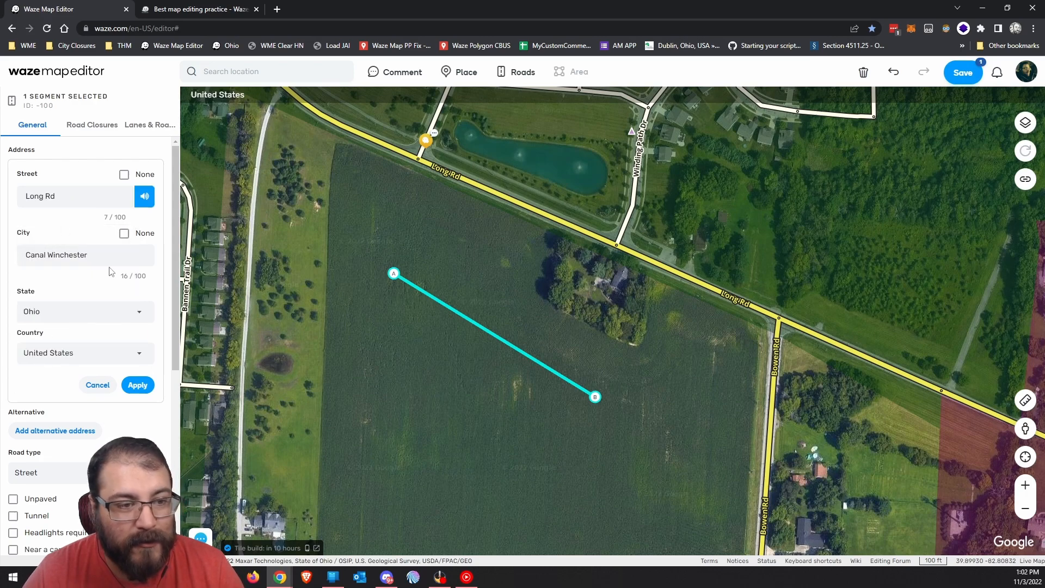
Step: Set the segment's city to None, apply the Long Rd address, and briefly reopen it for review without changes
click(124, 234)
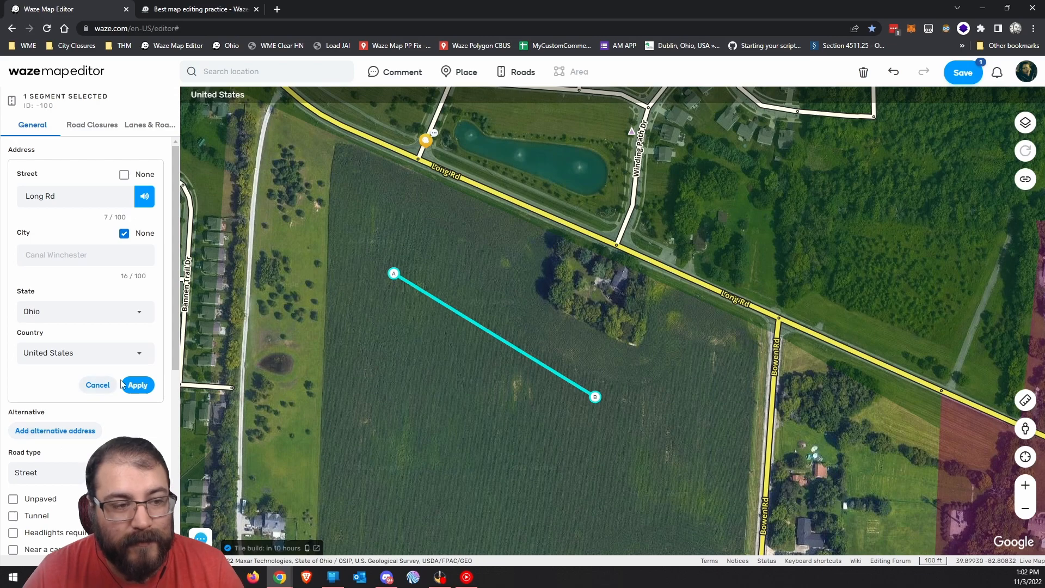
click(138, 385)
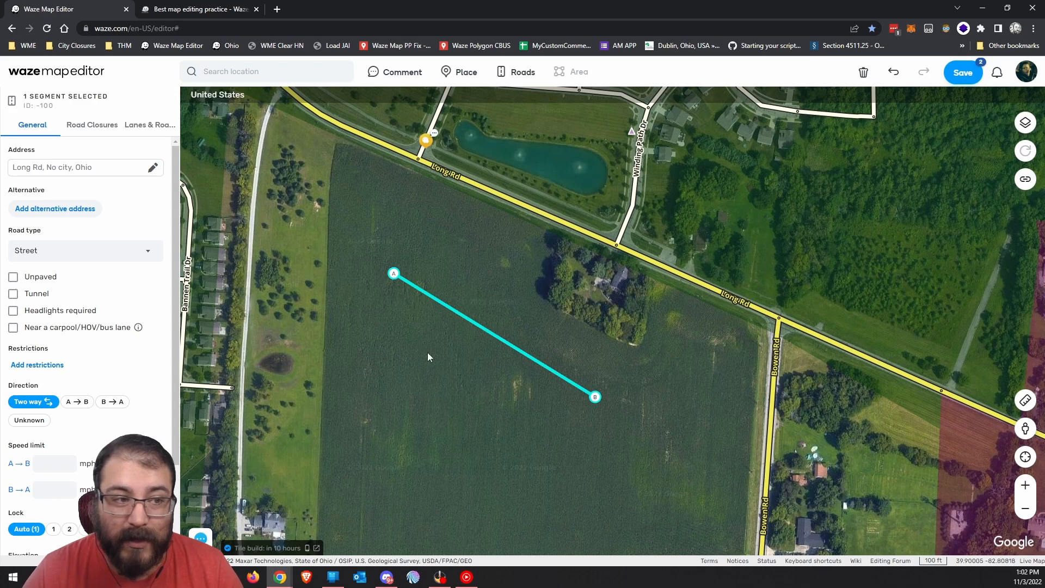
click(66, 170)
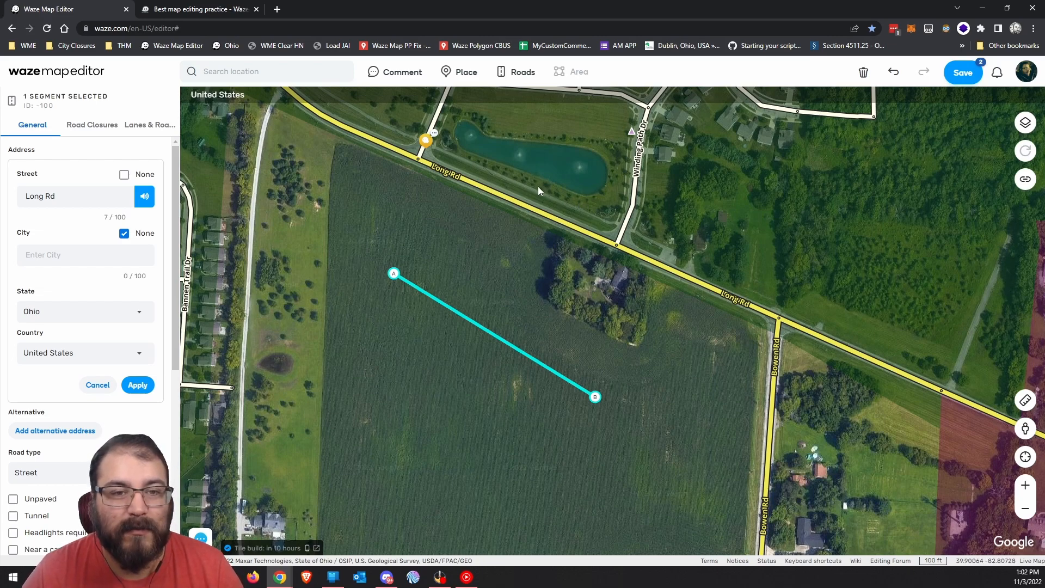
click(98, 385)
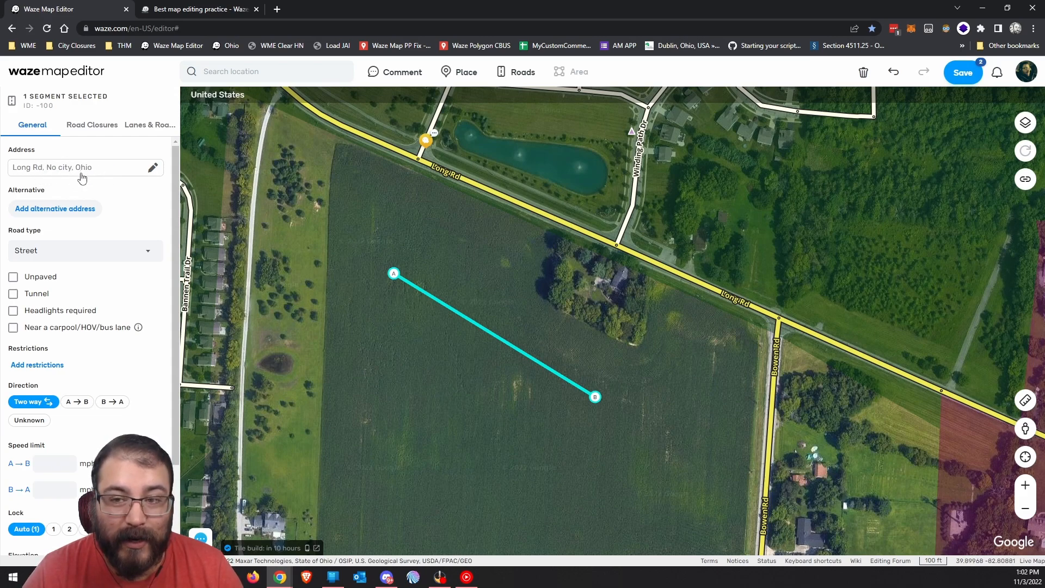
Step: Toggle the city names in the map layers and look over the area around the segment, Long Rd and Bowen Rd
click(1024, 123)
scroll(961, 462, down, 3)
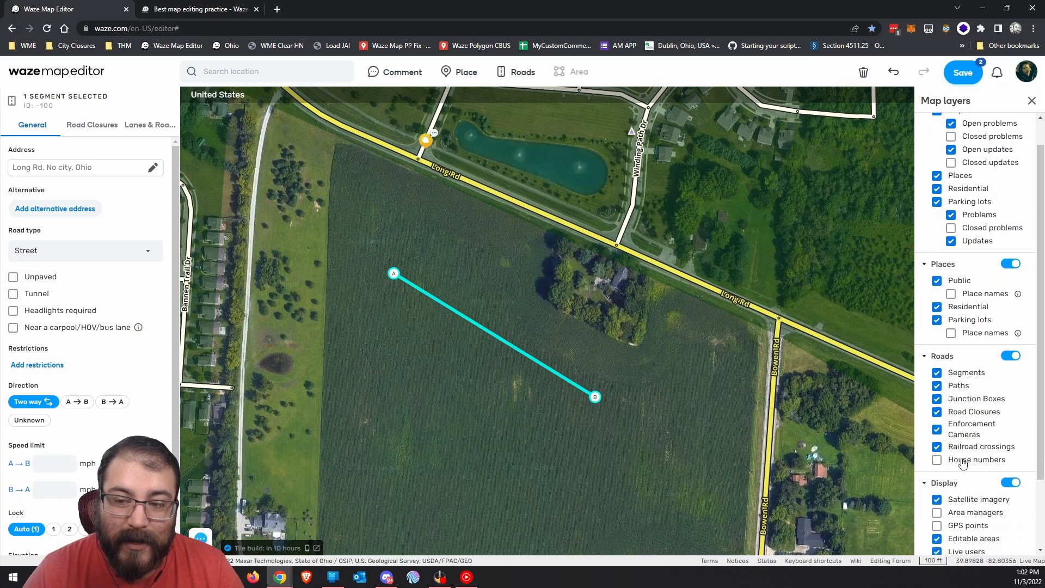
click(951, 517)
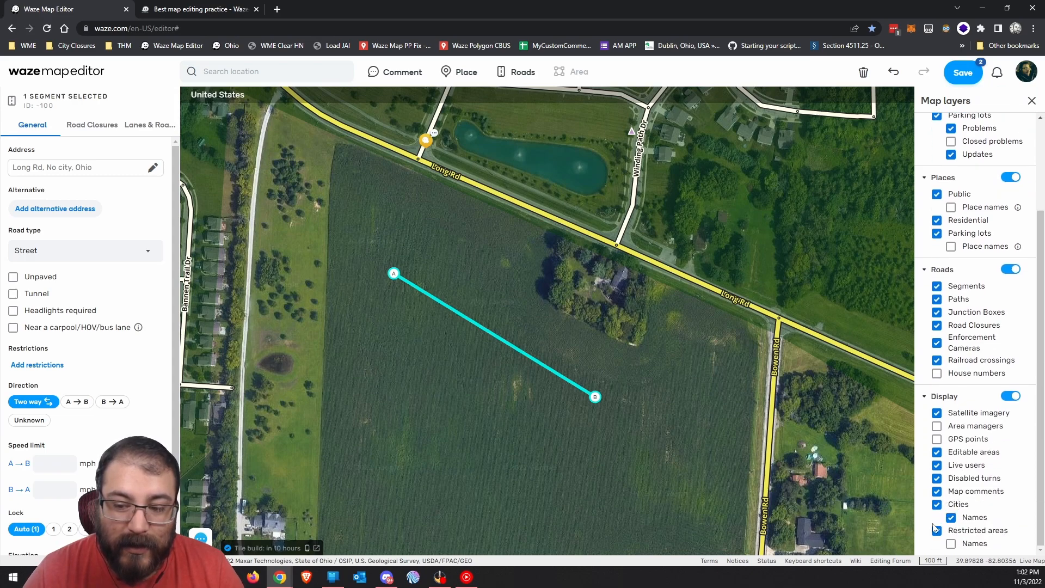
click(953, 517)
drag(633, 364, 611, 380)
drag(620, 490, 612, 490)
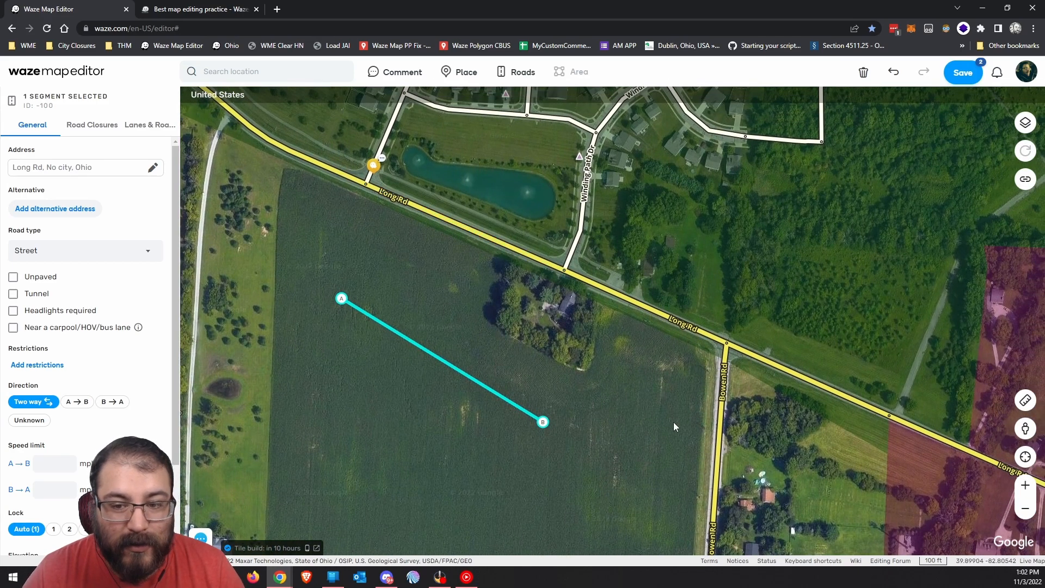
drag(674, 419, 577, 397)
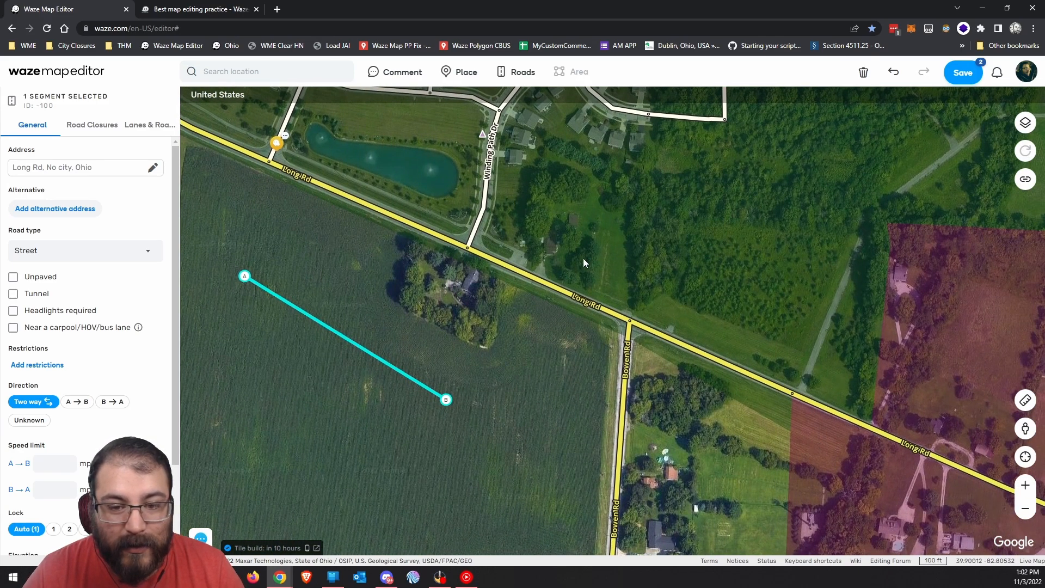
drag(518, 443, 694, 449)
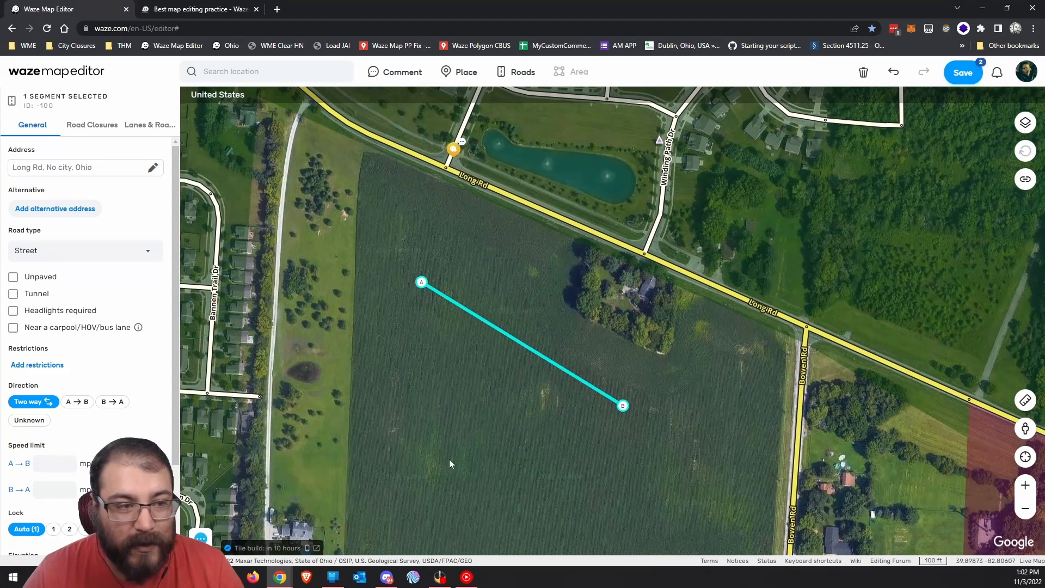
Step: Start an alternative address for the segment and set its city to Columbus
click(57, 210)
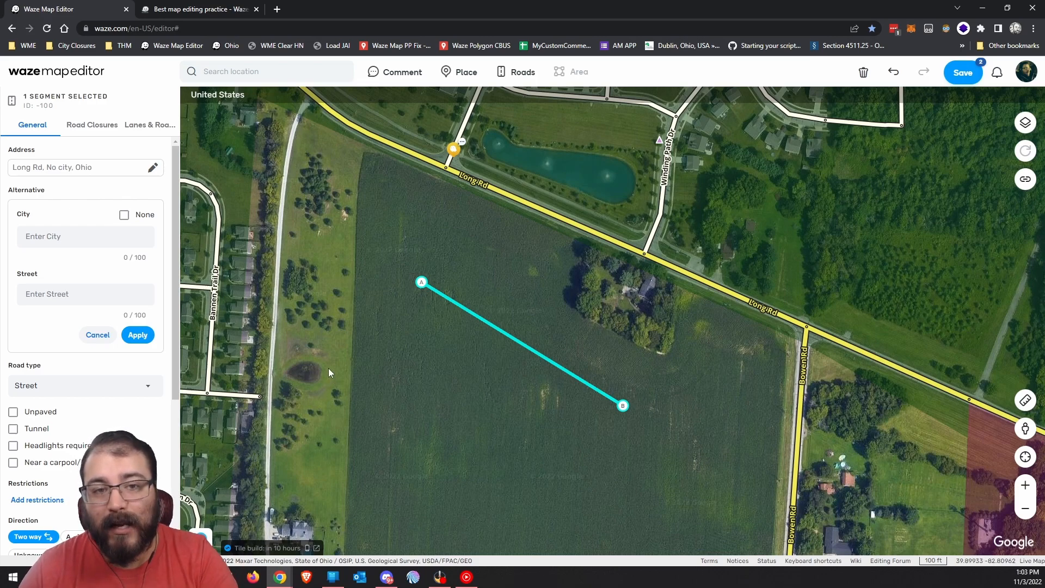
click(100, 237)
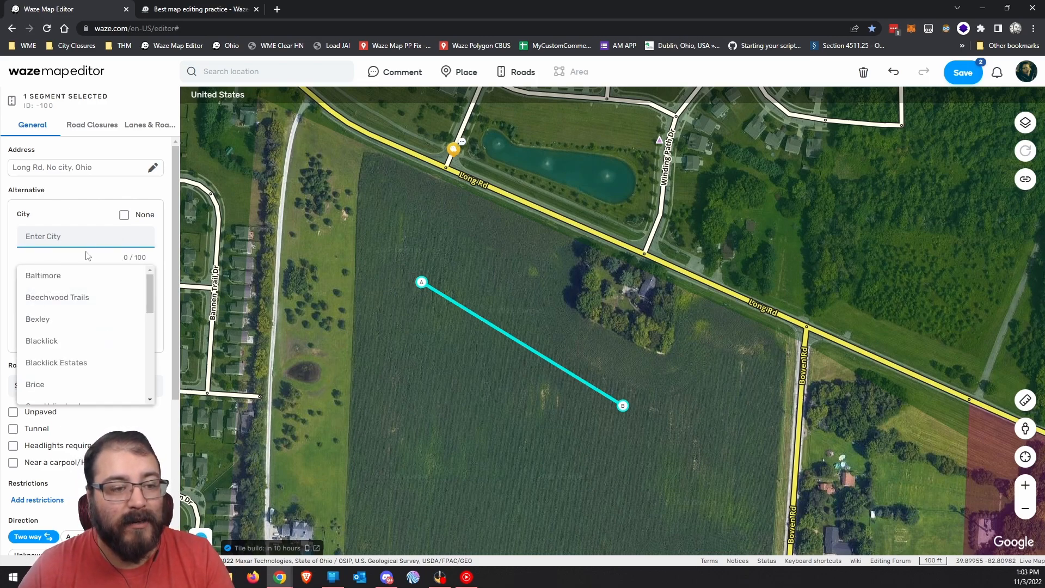
text(c)
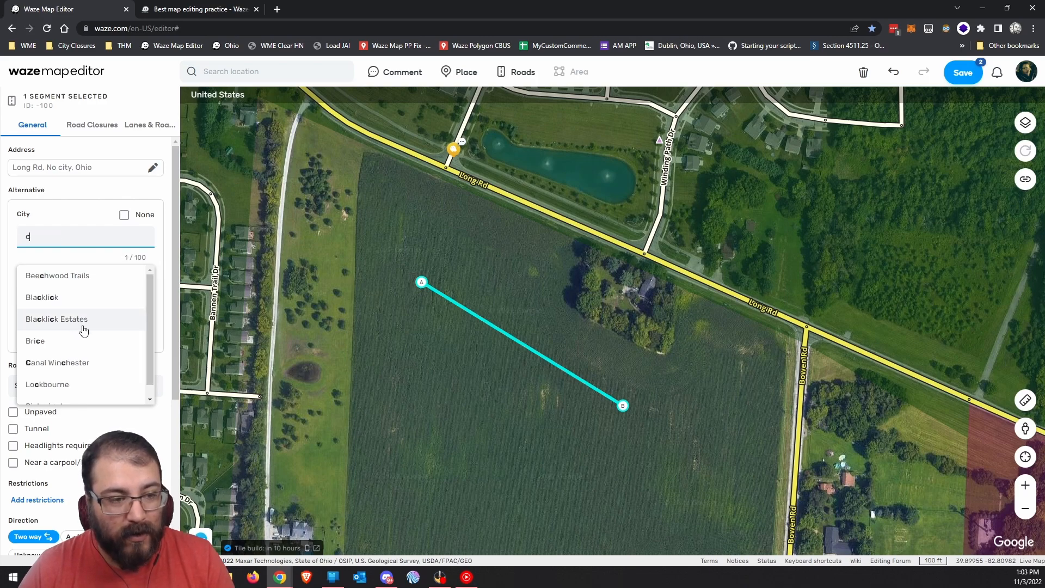
text(ol)
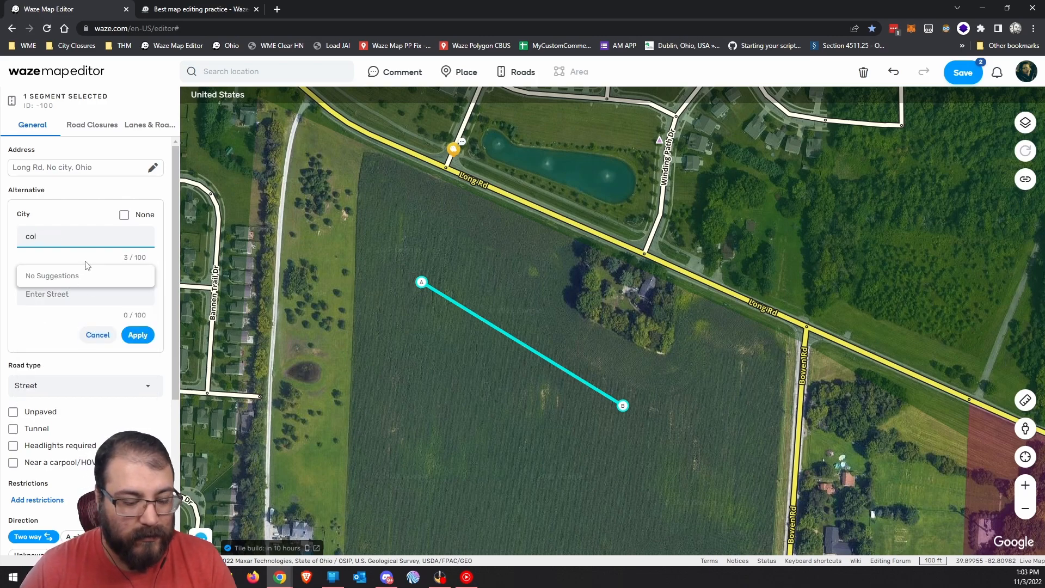
key(BackSpace)
key(BackSpace)
key(BackSpace)
text(Co)
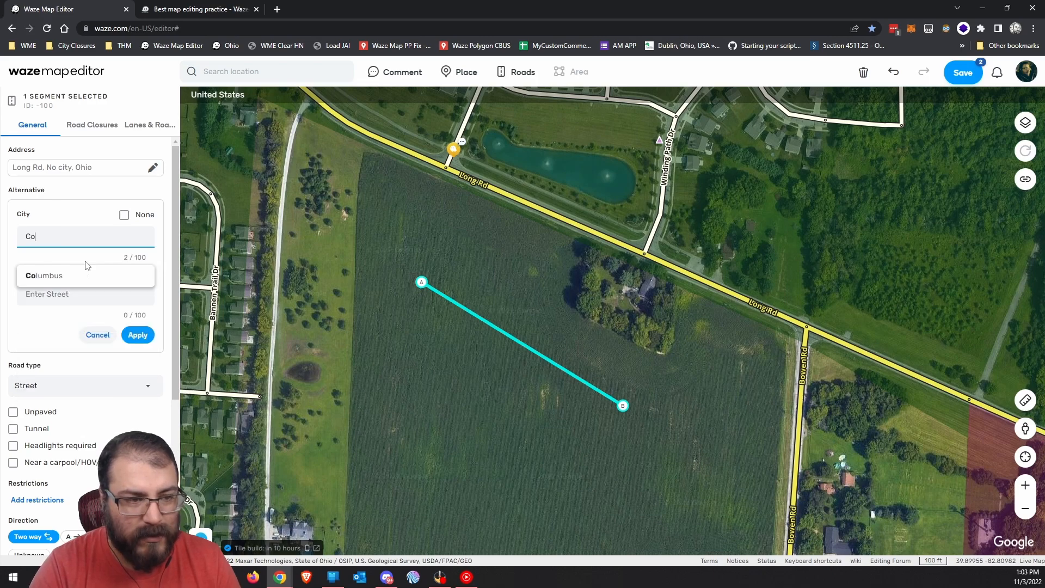
click(77, 276)
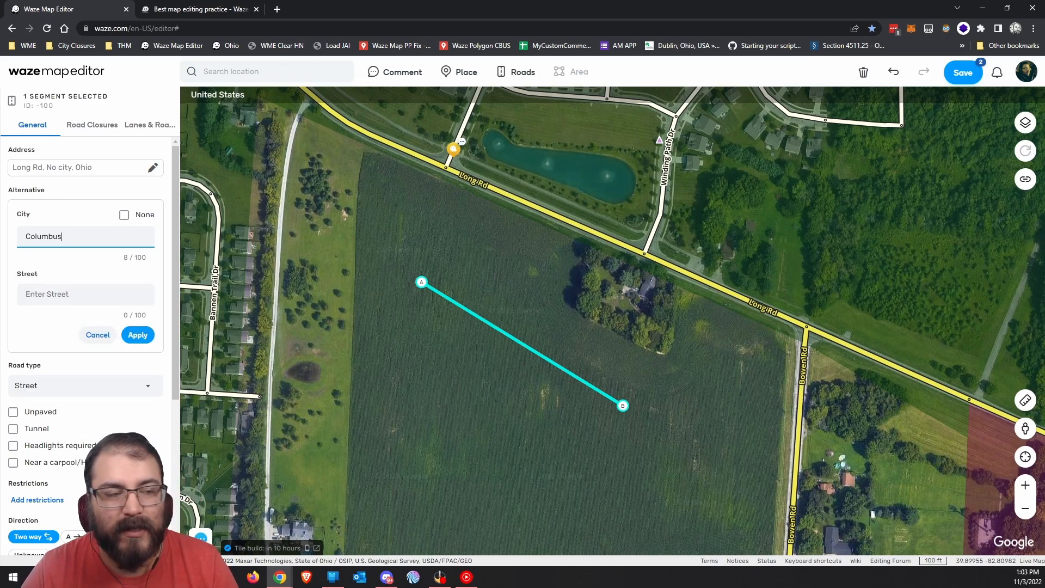
Step: Set the alternative address's street to Long Rd and apply it
click(52, 296)
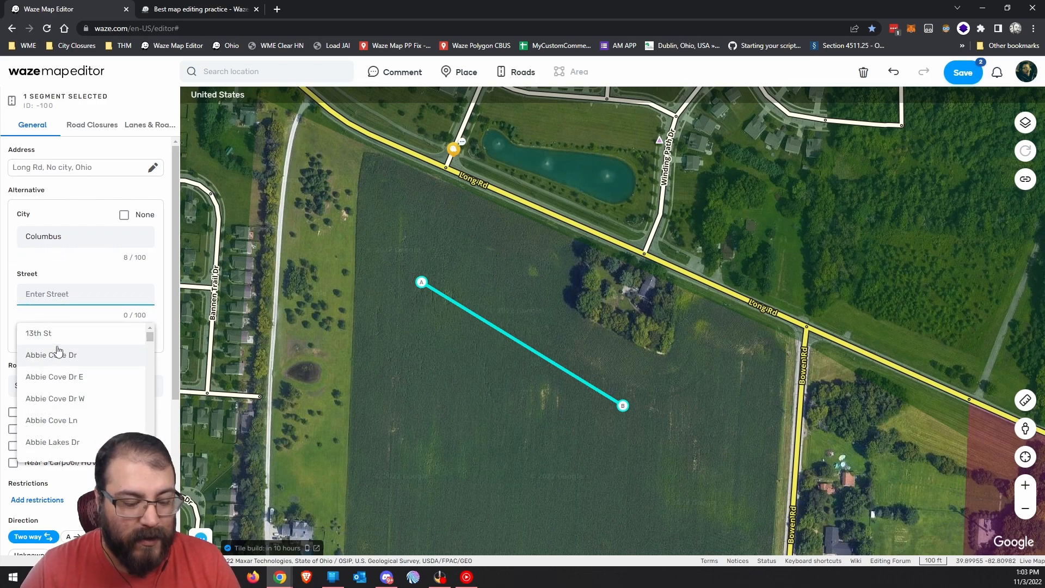
text(Long)
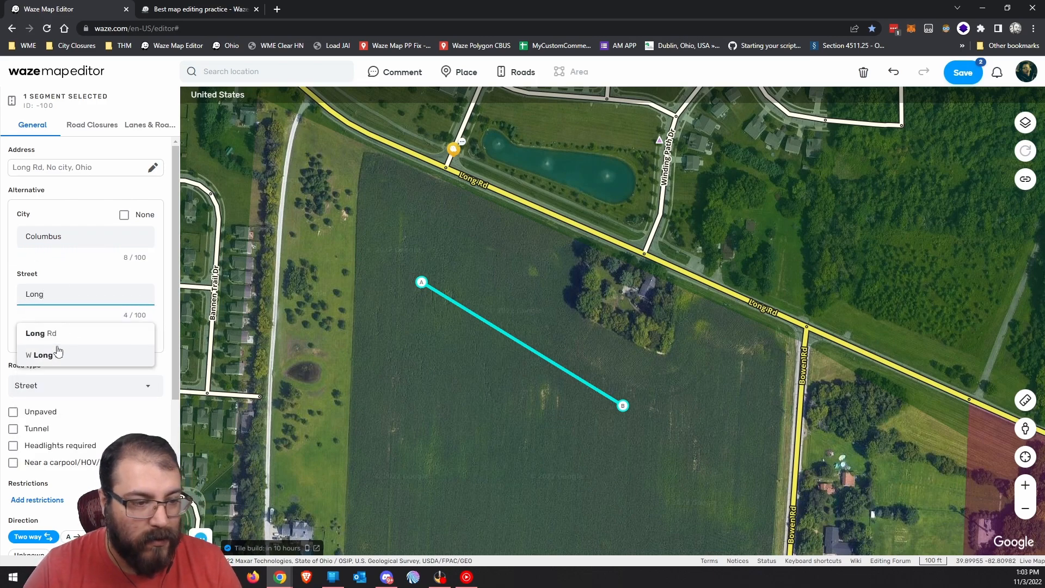
click(60, 333)
click(136, 334)
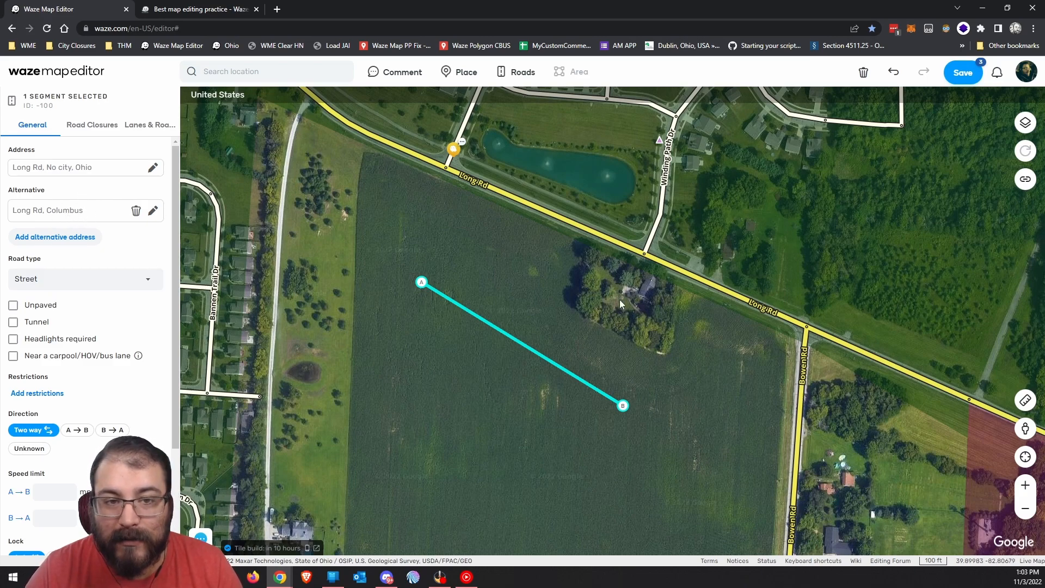
Step: Set the segment's road type to Freeway (Interstate / Other) and deselect it to view its colour on the map
drag(634, 167, 472, 212)
drag(402, 305, 532, 281)
drag(472, 494, 472, 454)
click(74, 280)
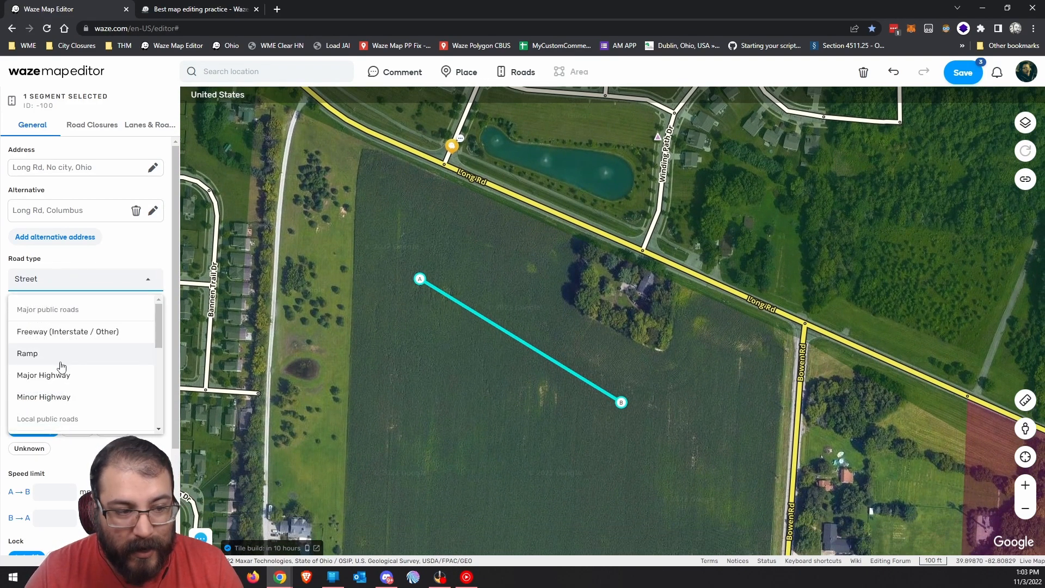
click(82, 338)
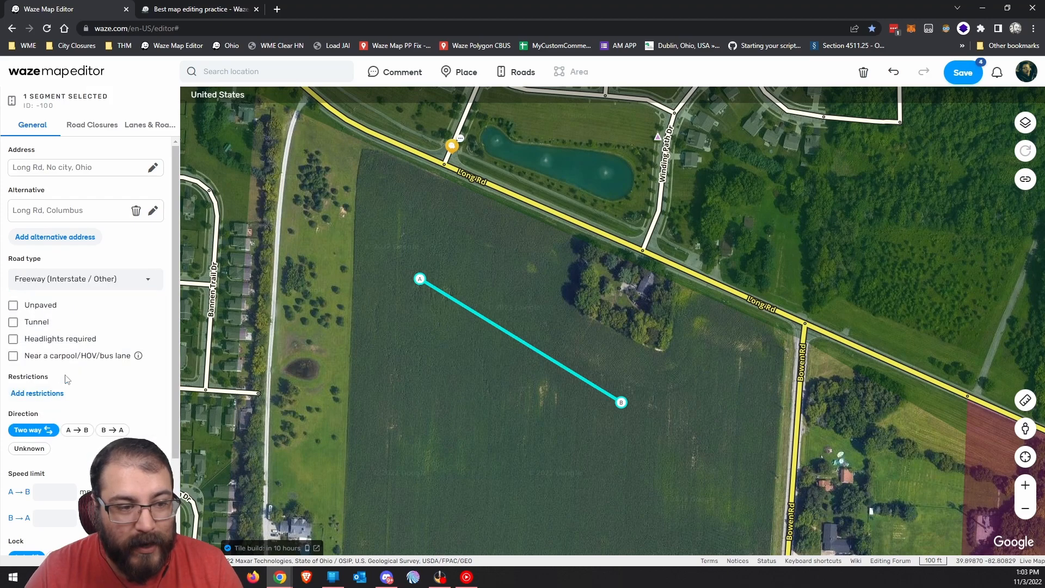
click(89, 287)
click(379, 450)
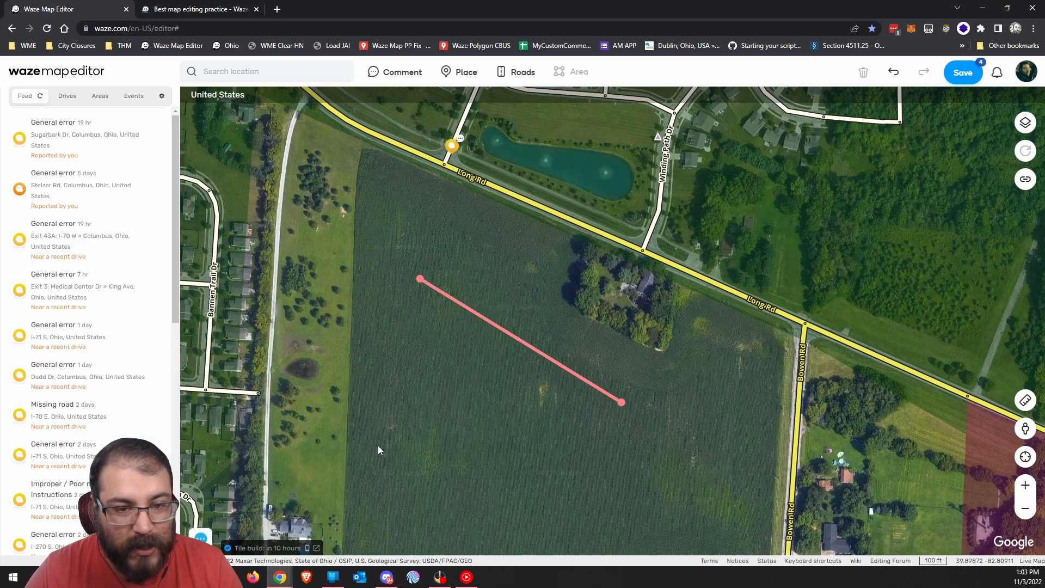
Step: Reselect the segment, change its road type to Primary Street, and deselect it to view it on the map
click(534, 350)
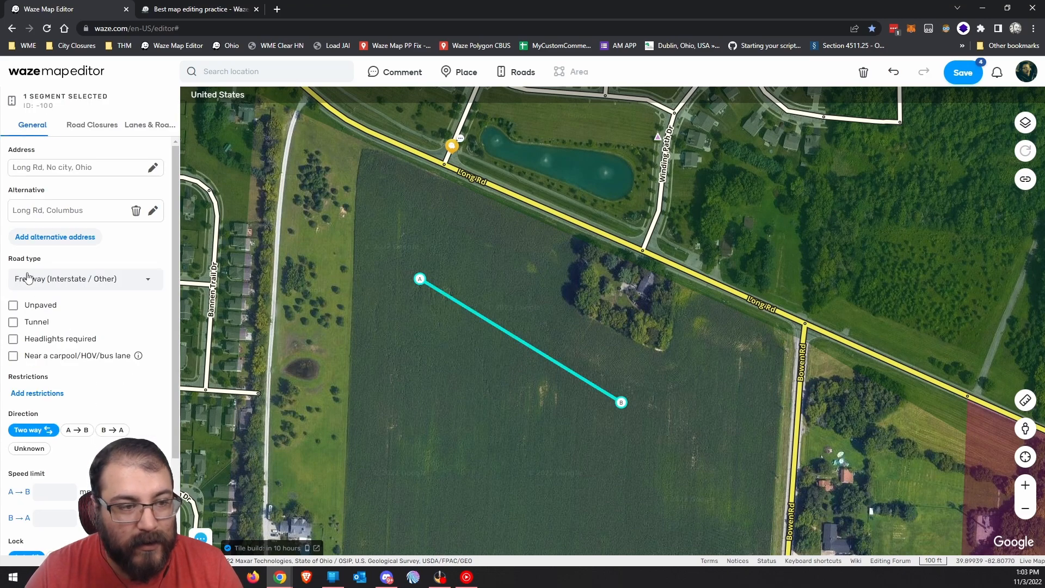
click(73, 280)
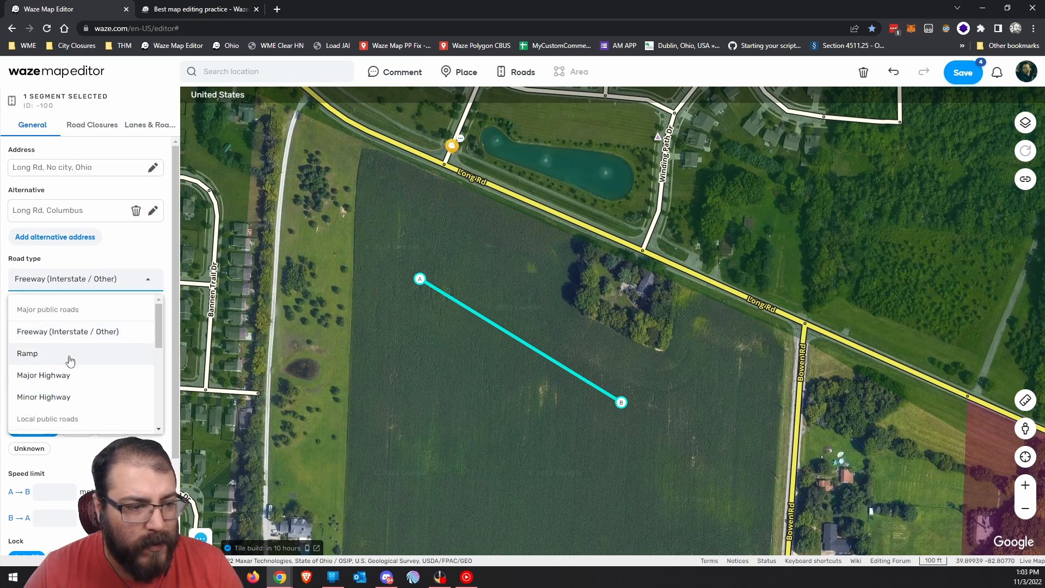
scroll(70, 367, down, 1)
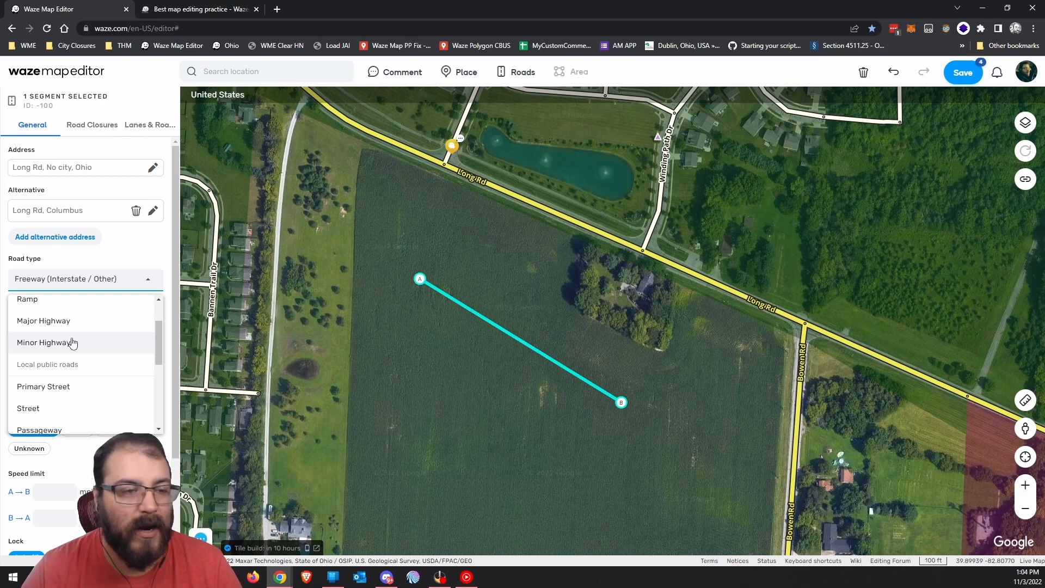
scroll(87, 359, down, 2)
scroll(82, 378, up, 1)
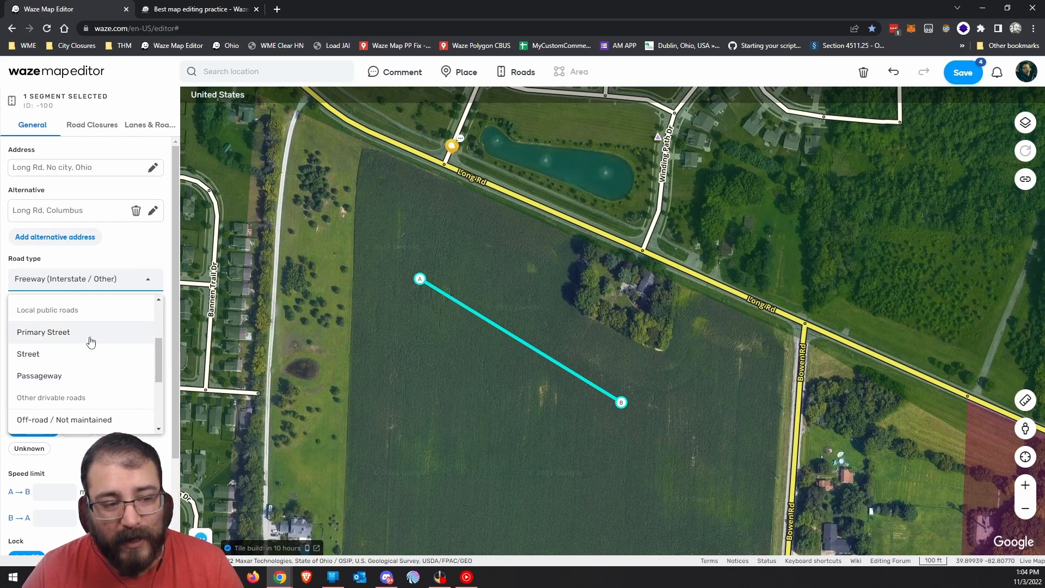
click(63, 334)
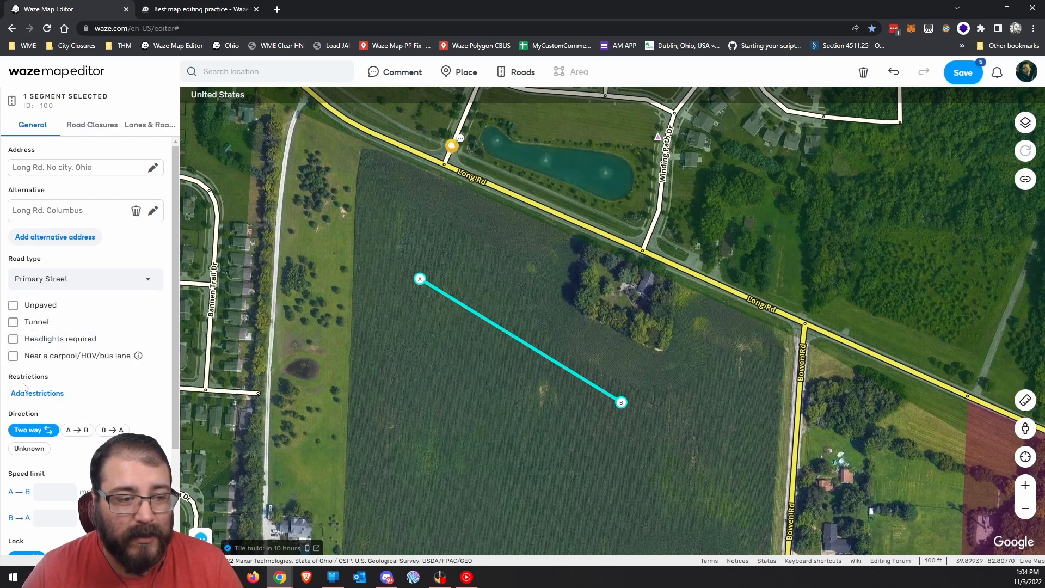
click(79, 277)
click(511, 222)
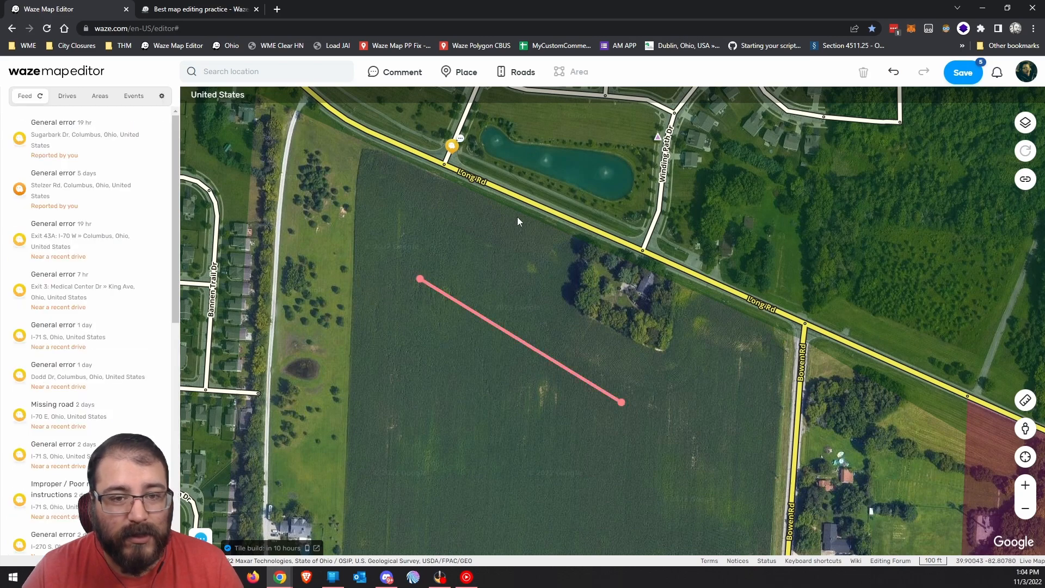
Step: Reselect the segment and review the other available road types, from local public roads to non-drivable roads, without changing the type
click(452, 299)
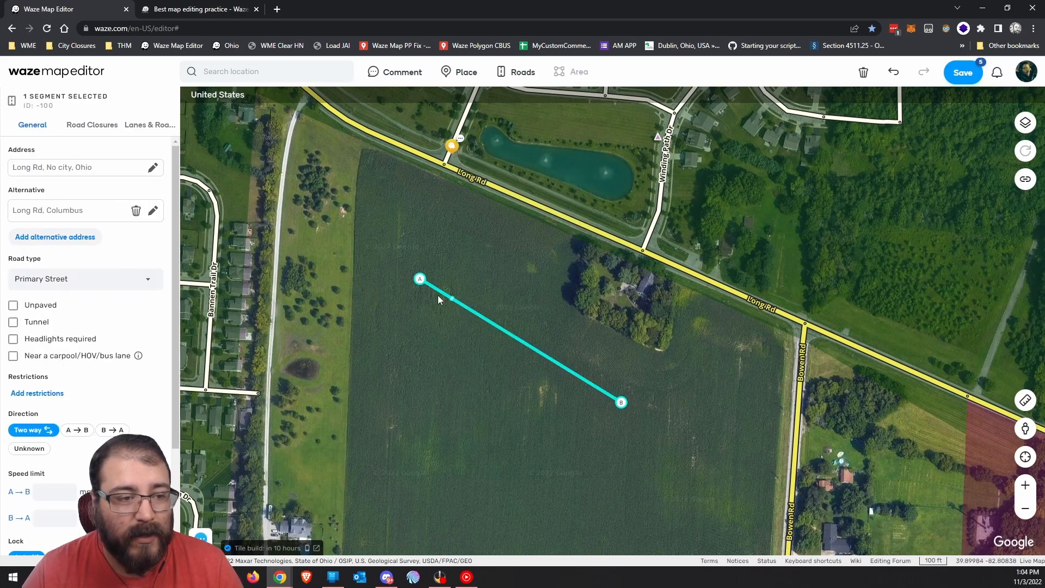
click(81, 279)
scroll(65, 365, down, 4)
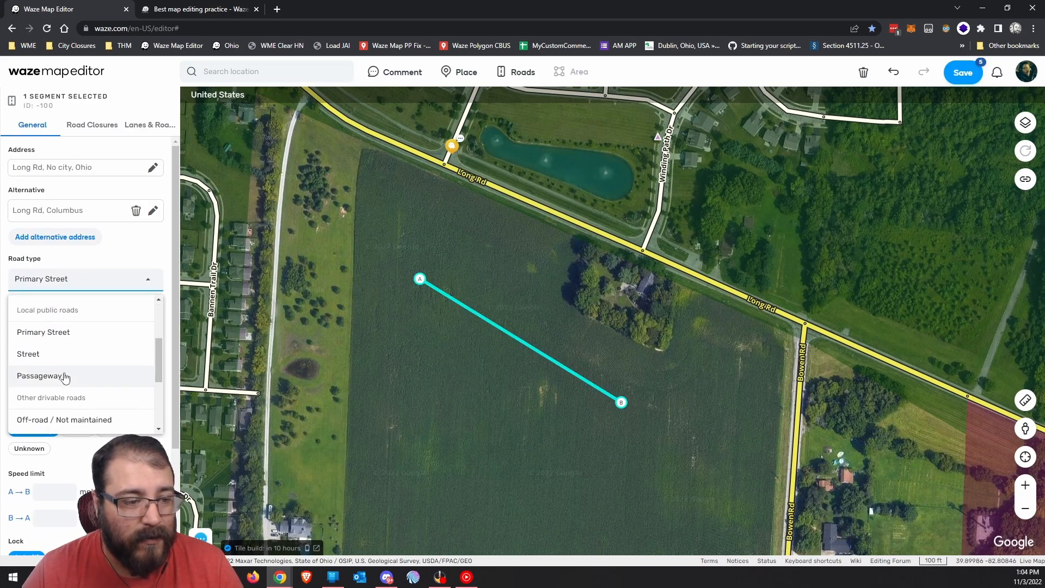
scroll(60, 332, up, 1)
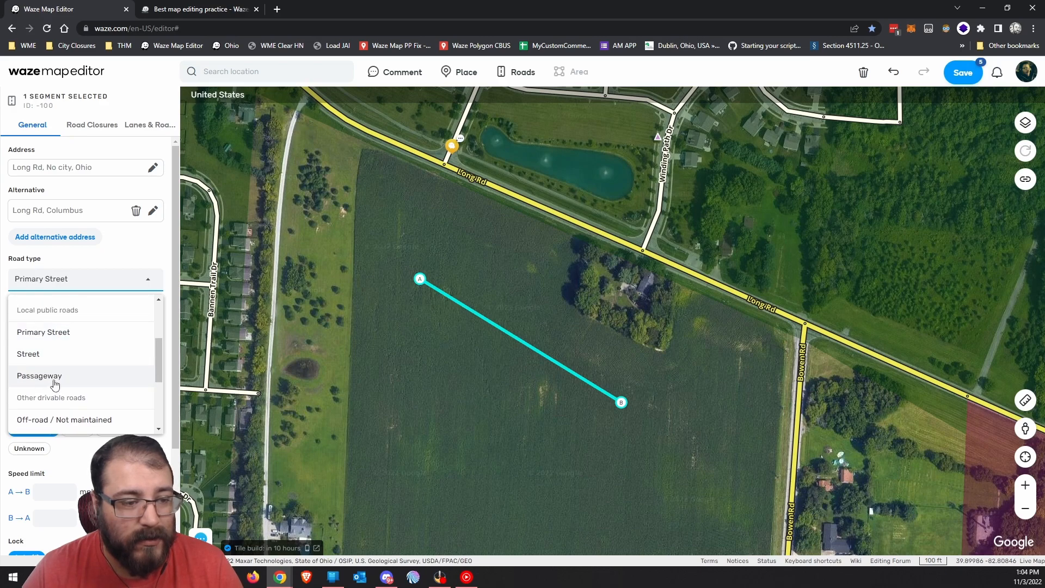
scroll(67, 392, down, 1)
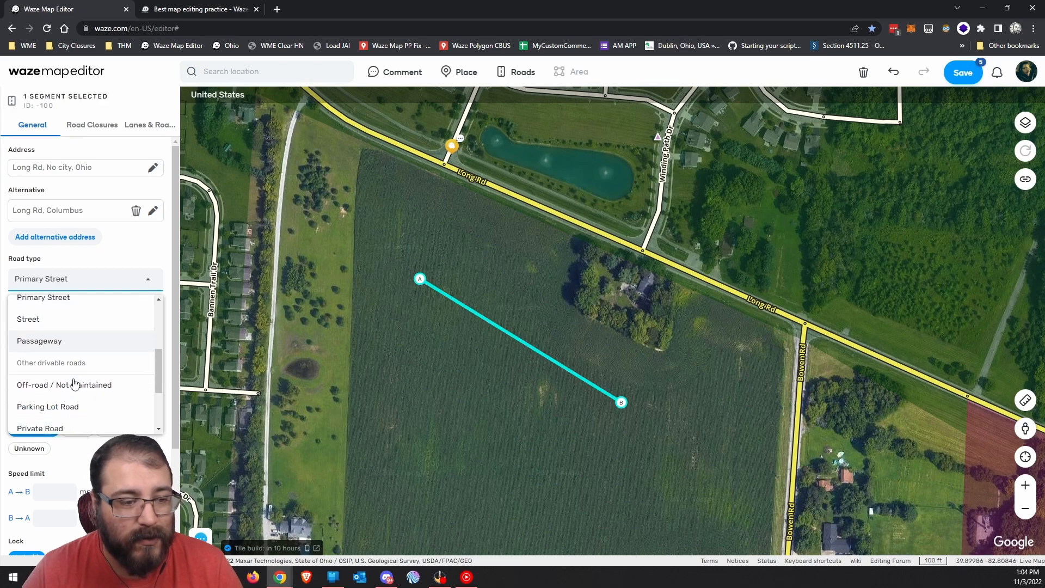
scroll(76, 394, down, 1)
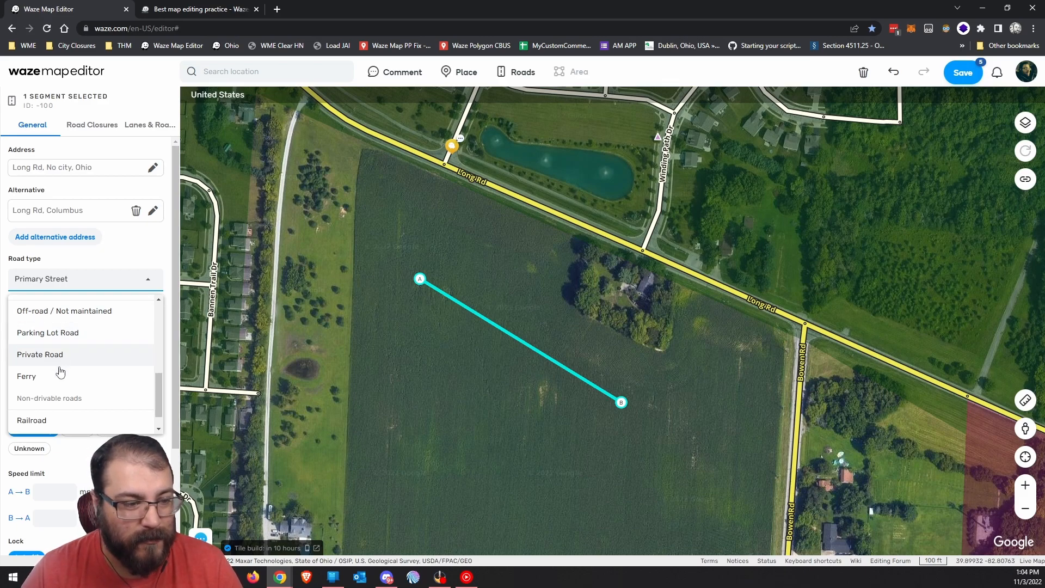
scroll(22, 381, down, 1)
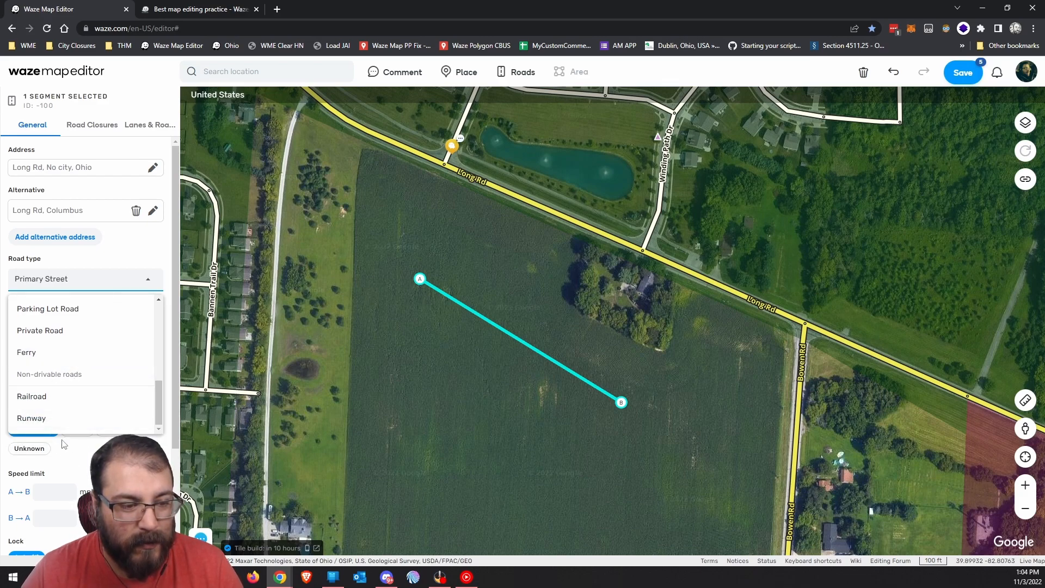
scroll(85, 418, down, 2)
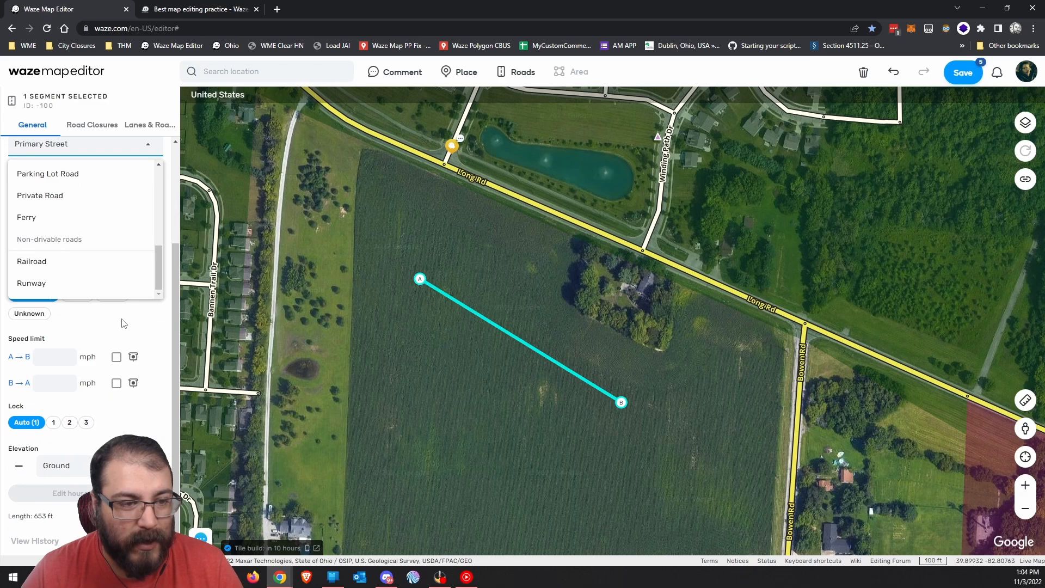
click(125, 326)
scroll(103, 381, up, 2)
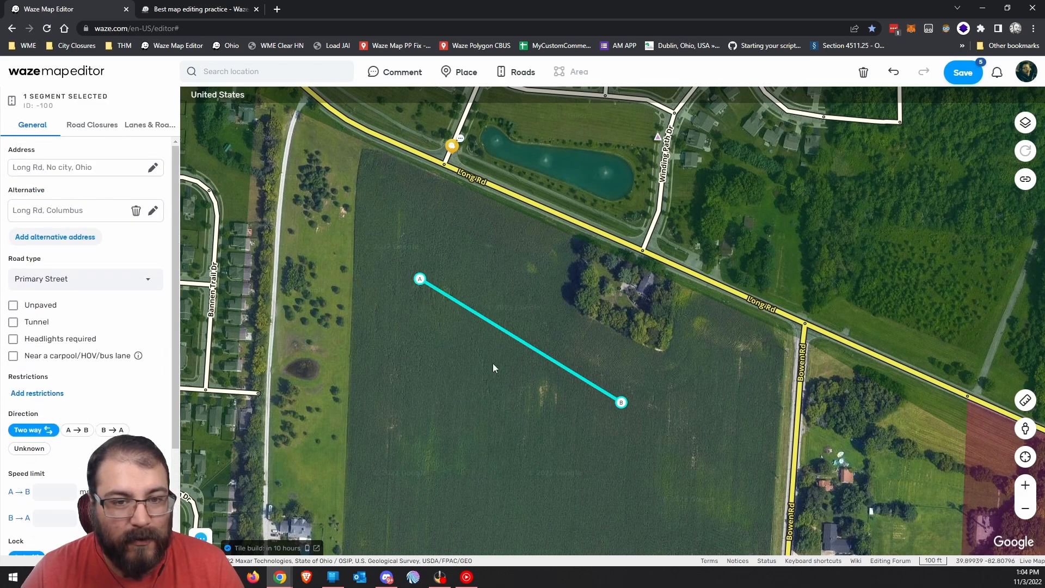
drag(493, 359, 495, 361)
click(473, 369)
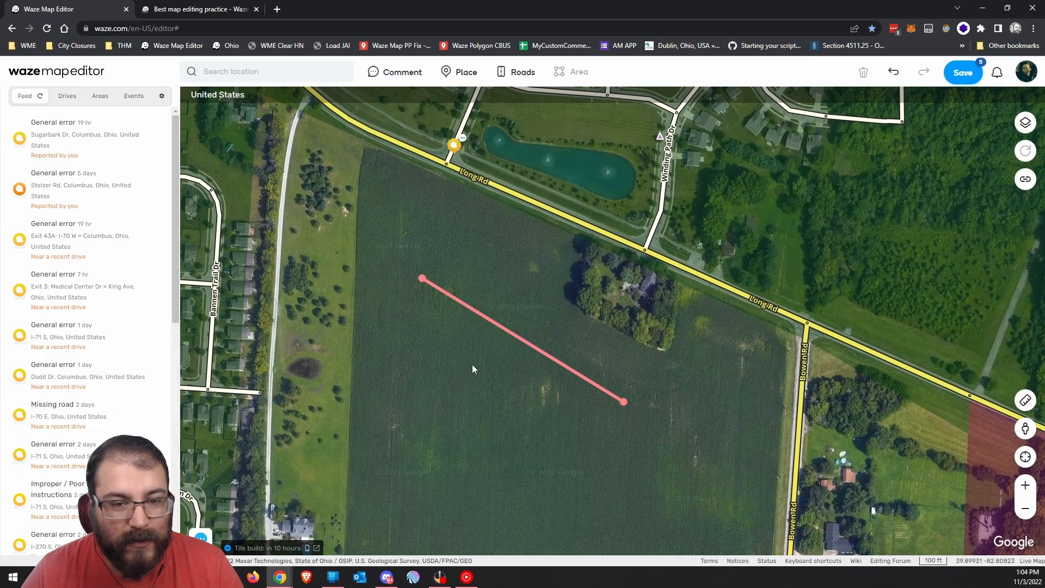
click(502, 327)
click(91, 211)
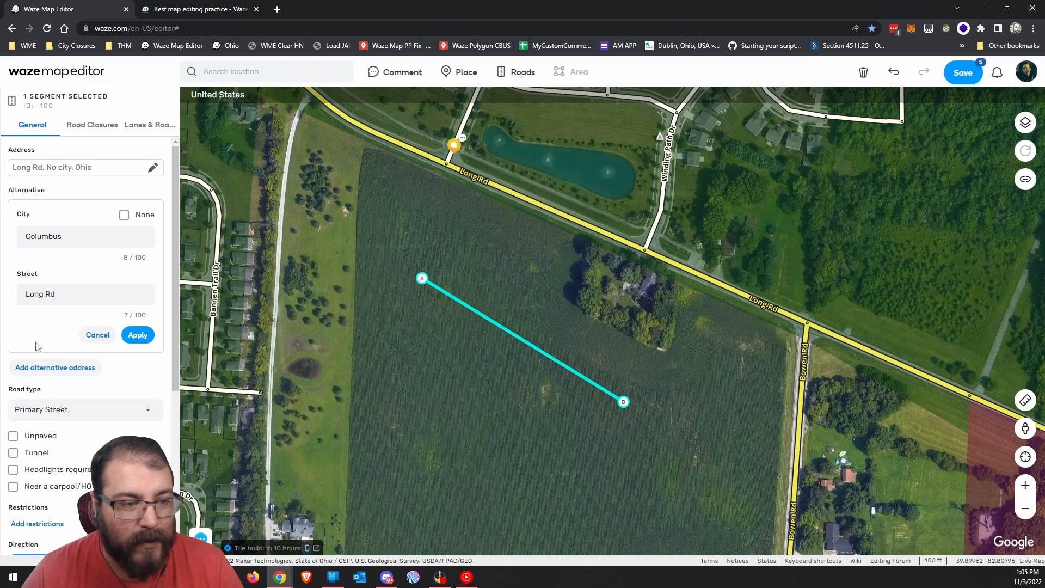
click(71, 408)
click(97, 326)
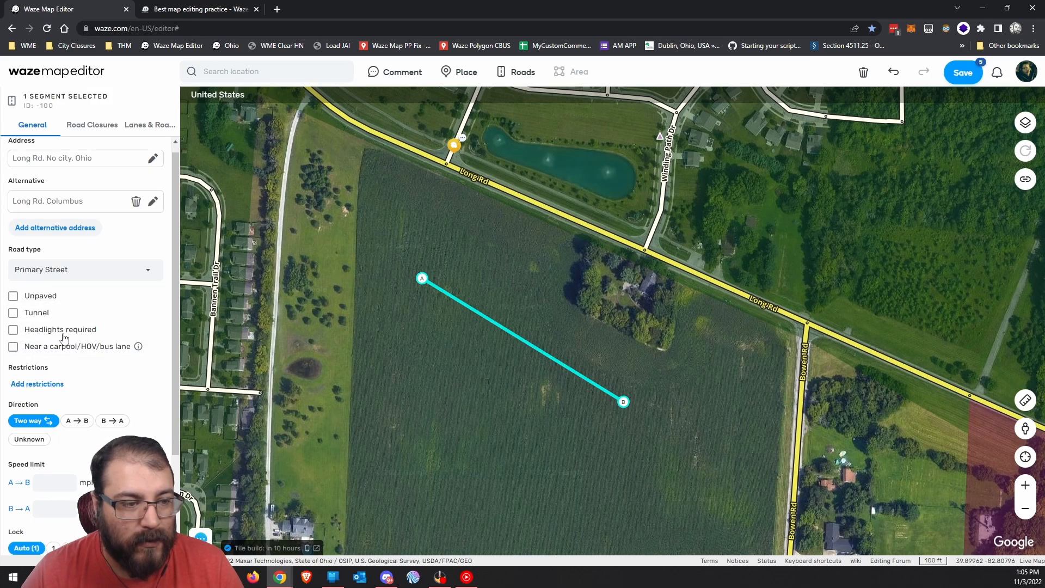
Step: Set the selected segment's road type to Parking Lot Road
click(75, 272)
scroll(89, 380, down, 5)
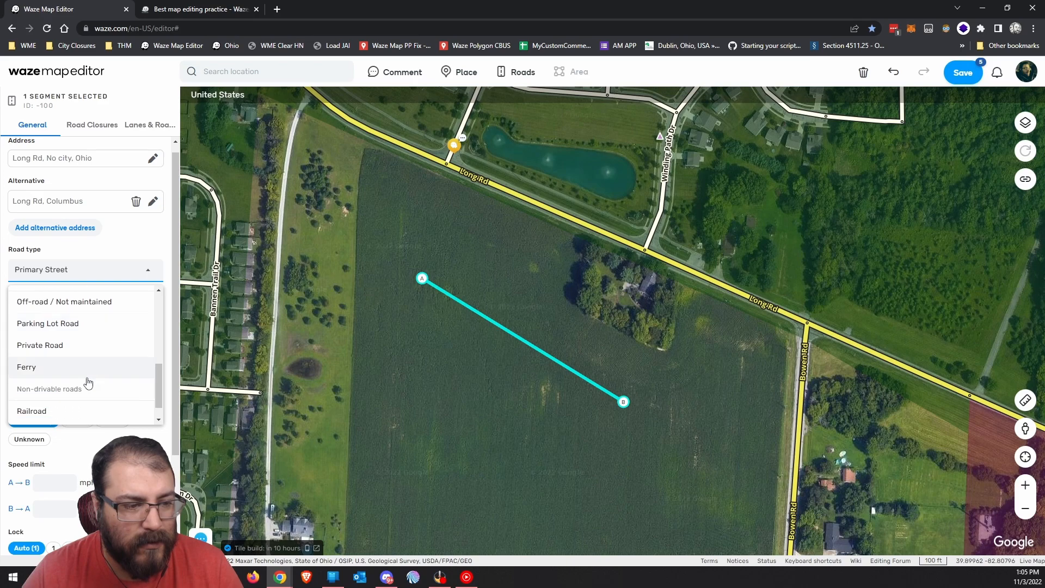
click(58, 326)
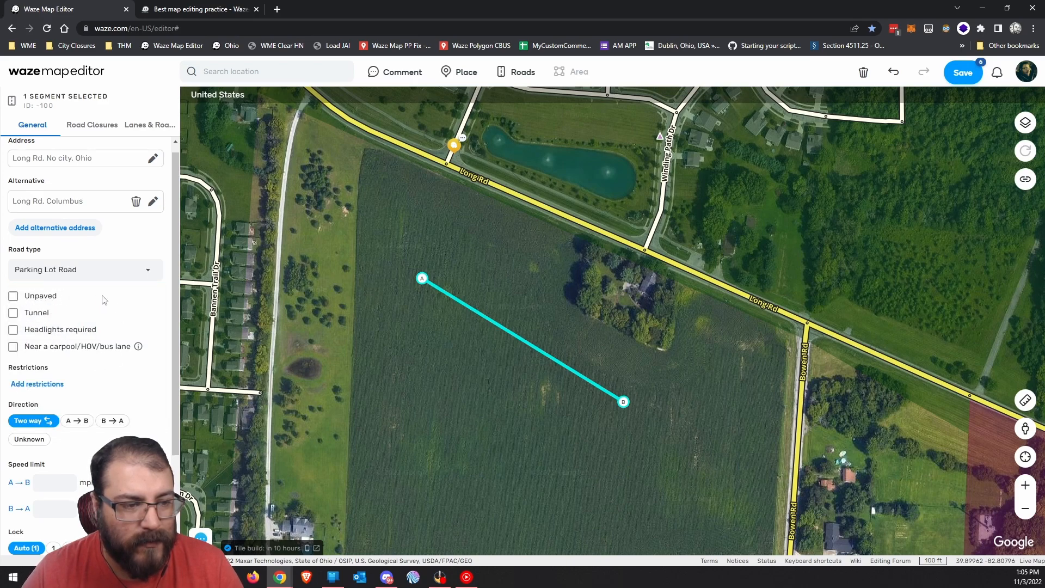
Step: Switch the segment's direction to A → B, B → A and Unknown in turn, and set it back to Two way
scroll(104, 299, down, 1)
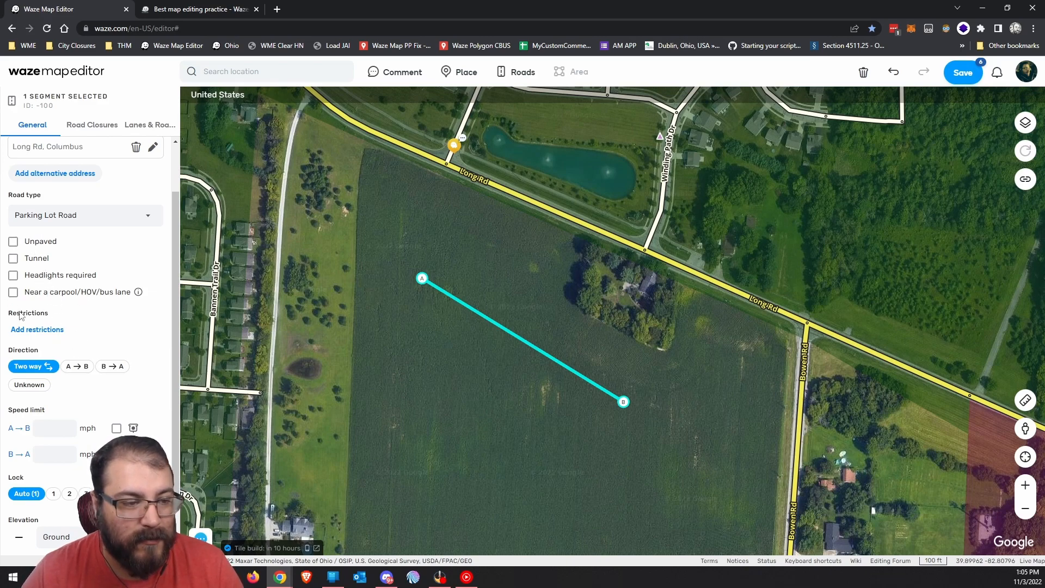
scroll(94, 352, down, 2)
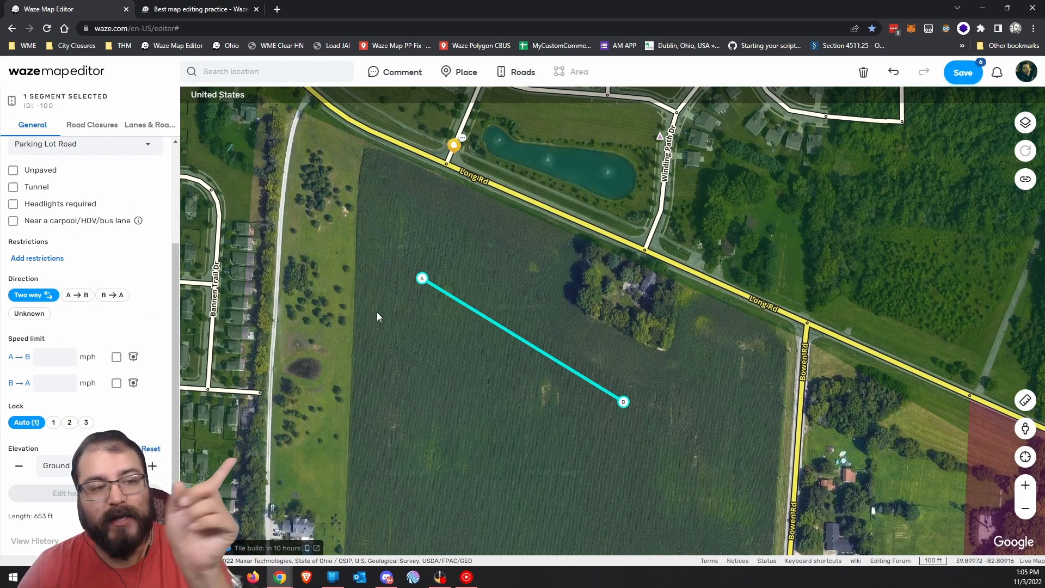
click(75, 295)
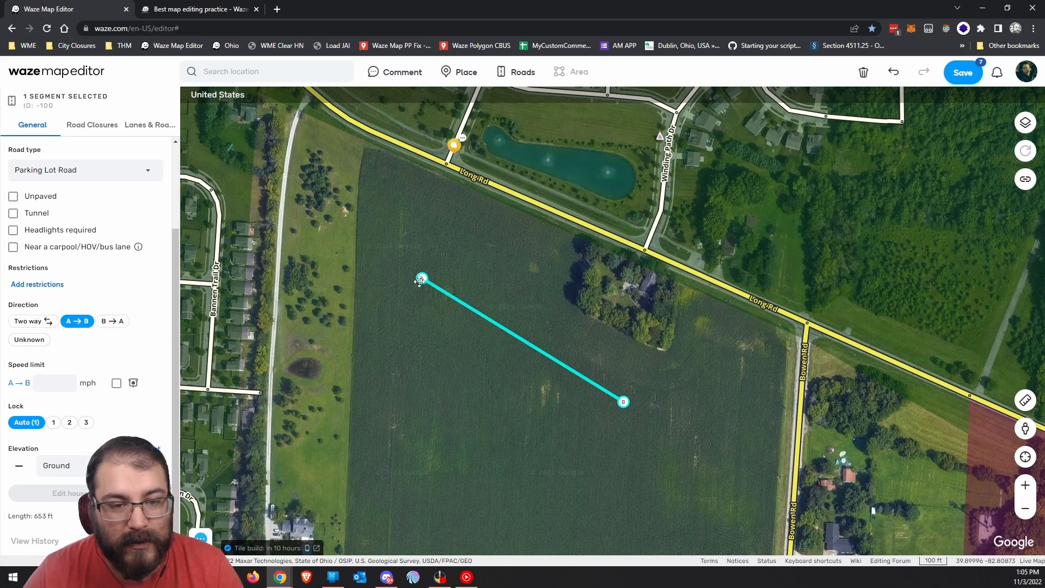
click(112, 320)
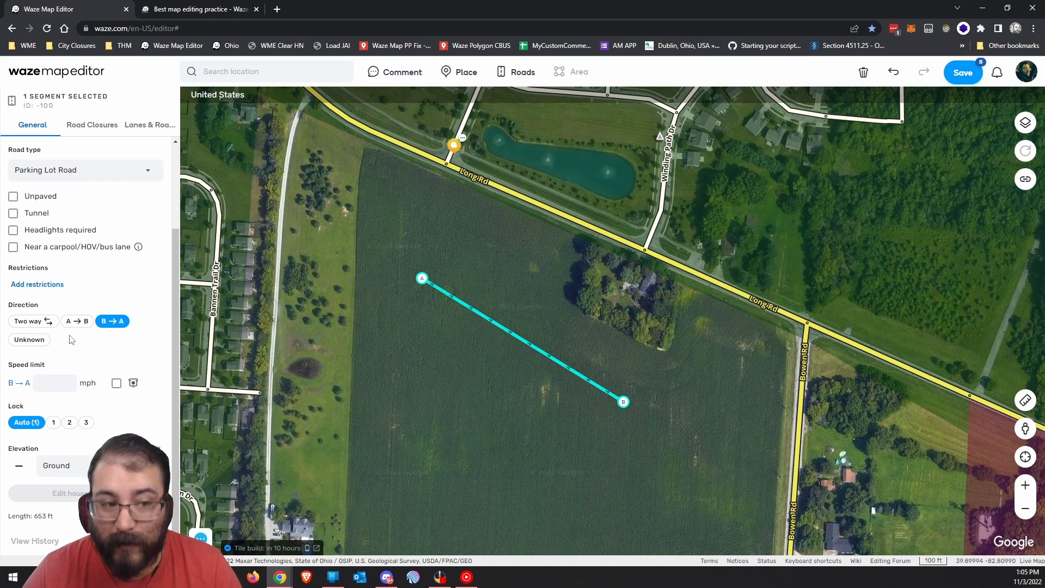
click(22, 342)
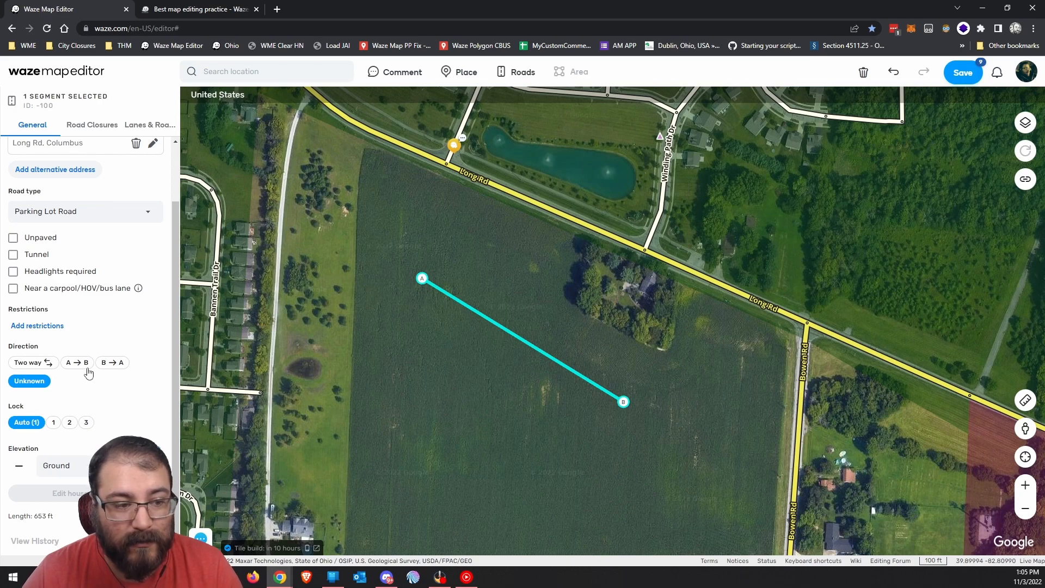
click(31, 365)
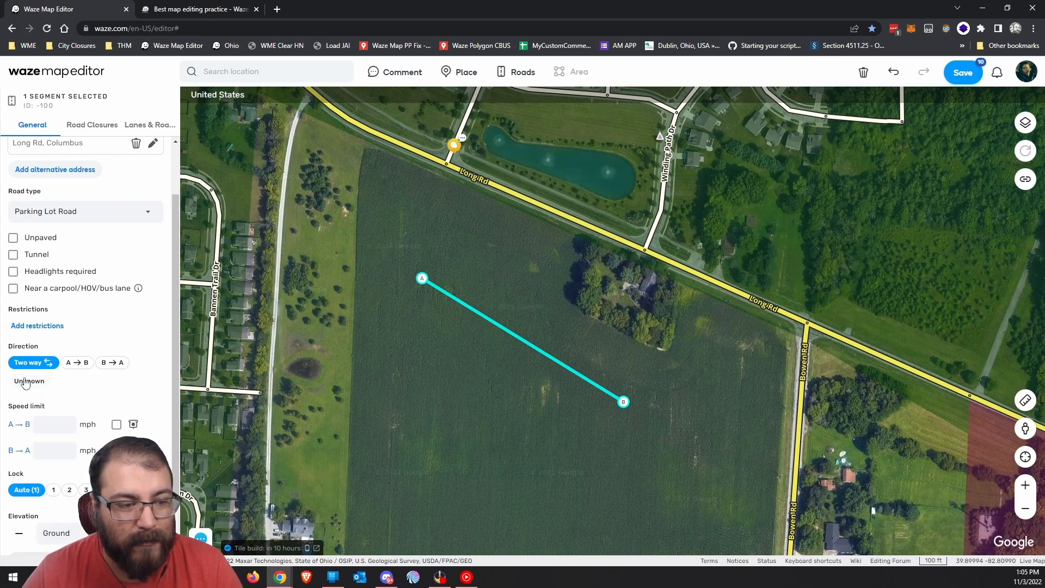
Step: Set the segment's speed limit to 25 mph for both A → B and B → A
scroll(108, 377, down, 2)
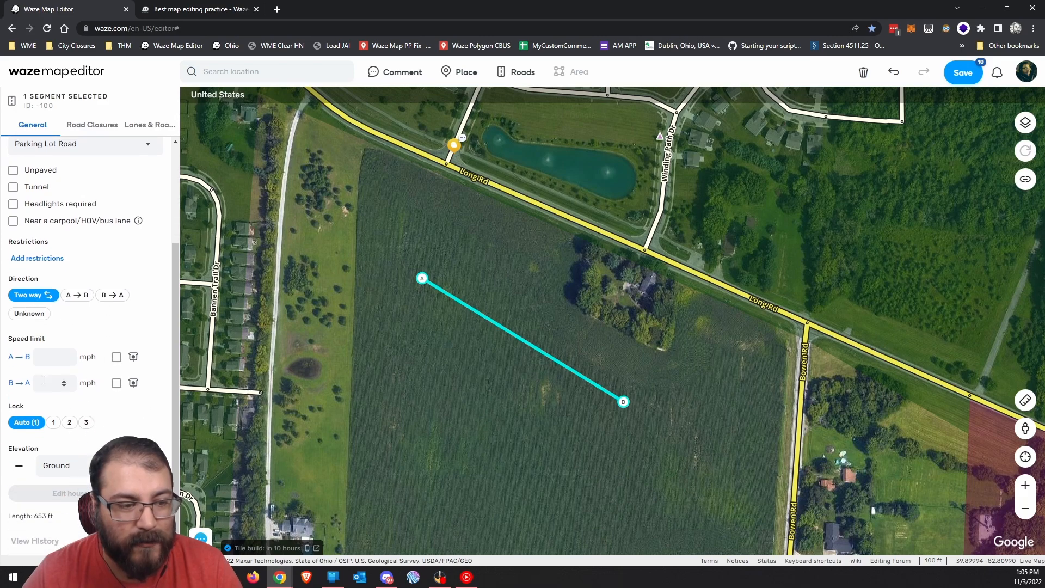
text(25)
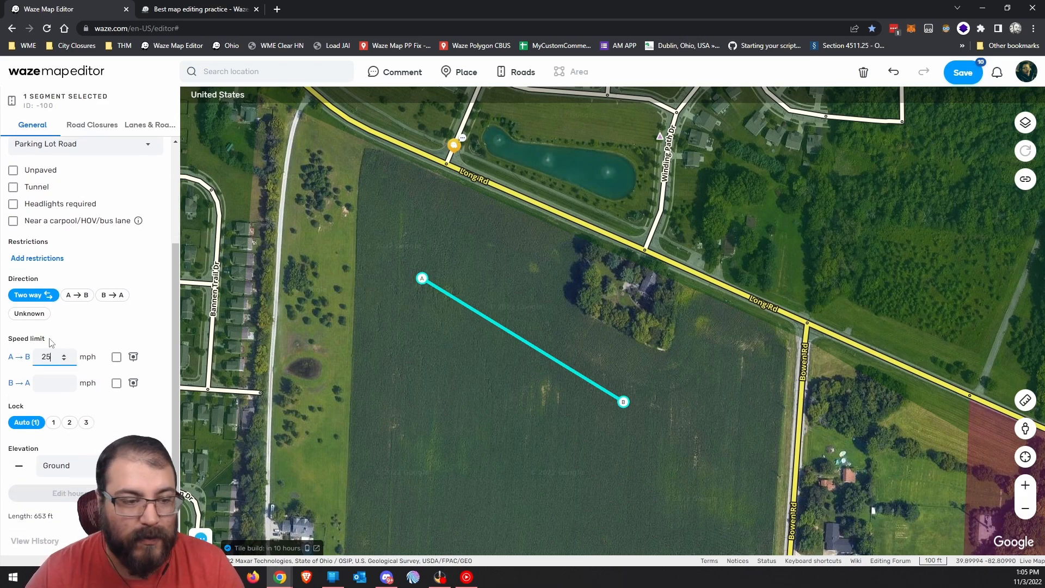
click(43, 381)
text(25)
click(95, 344)
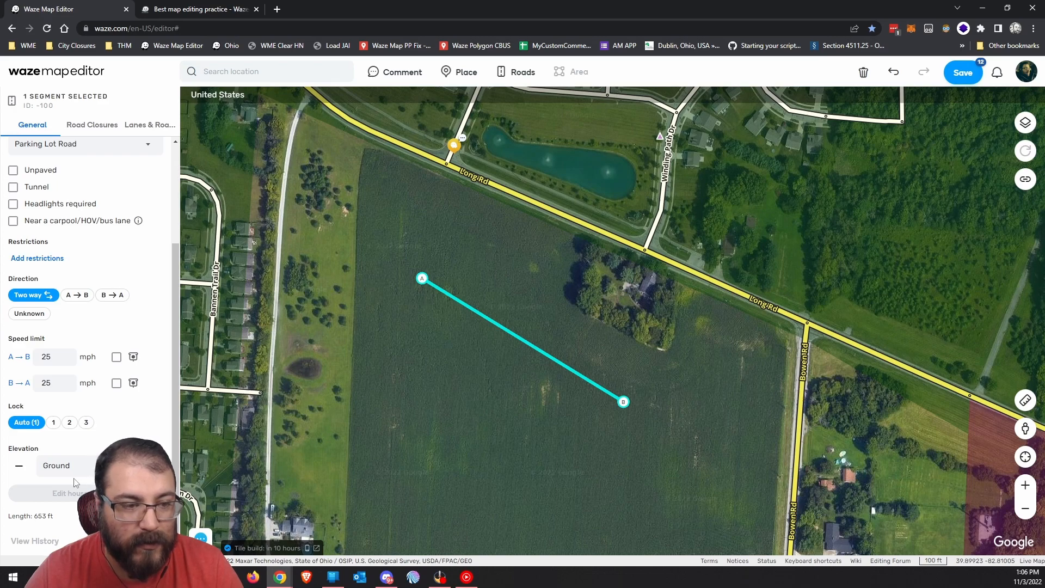
Step: Try to save the pending edits and return to editing without confirming the save
scroll(76, 483, up, 3)
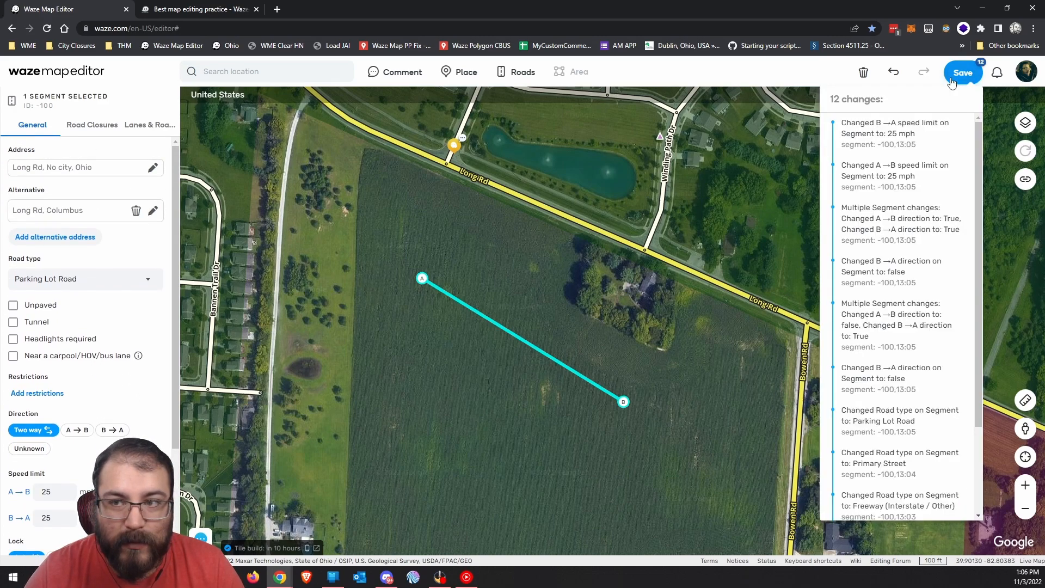
click(963, 74)
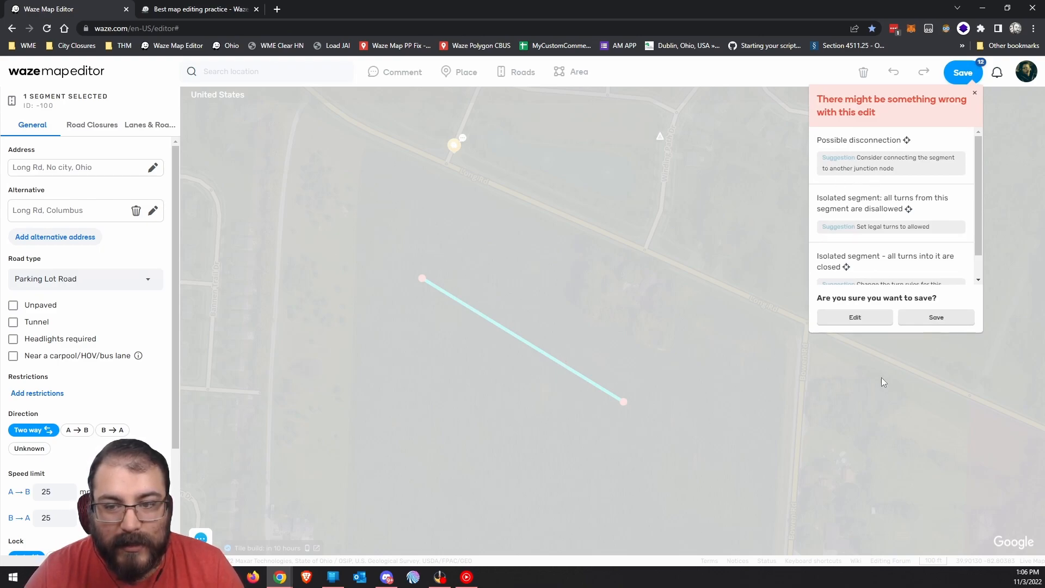
click(855, 320)
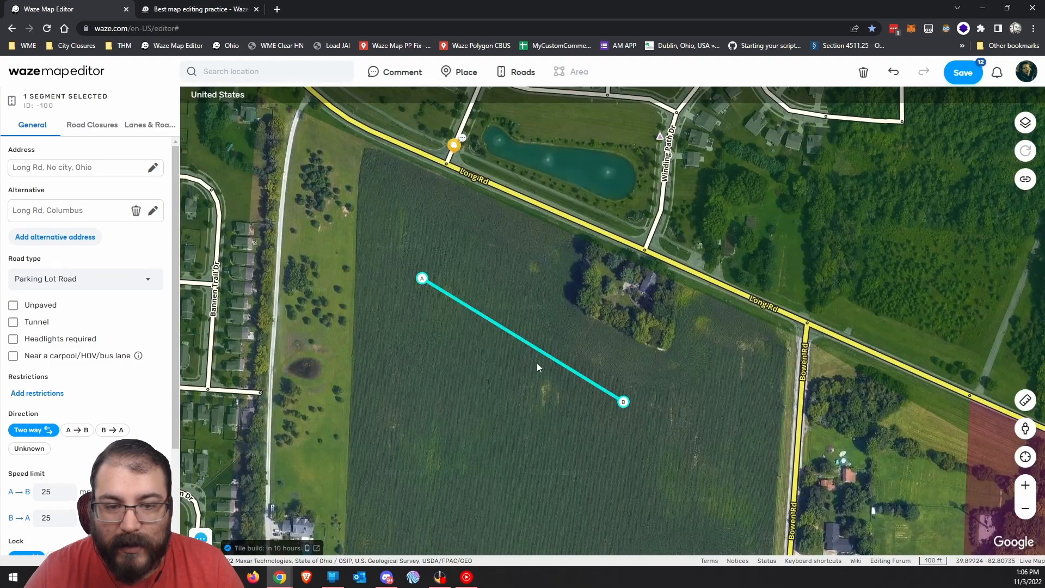
Step: Connect the segment's A end to the Long Rd and Sugarbark Dr junction, and select the segment to check its turns
click(422, 279)
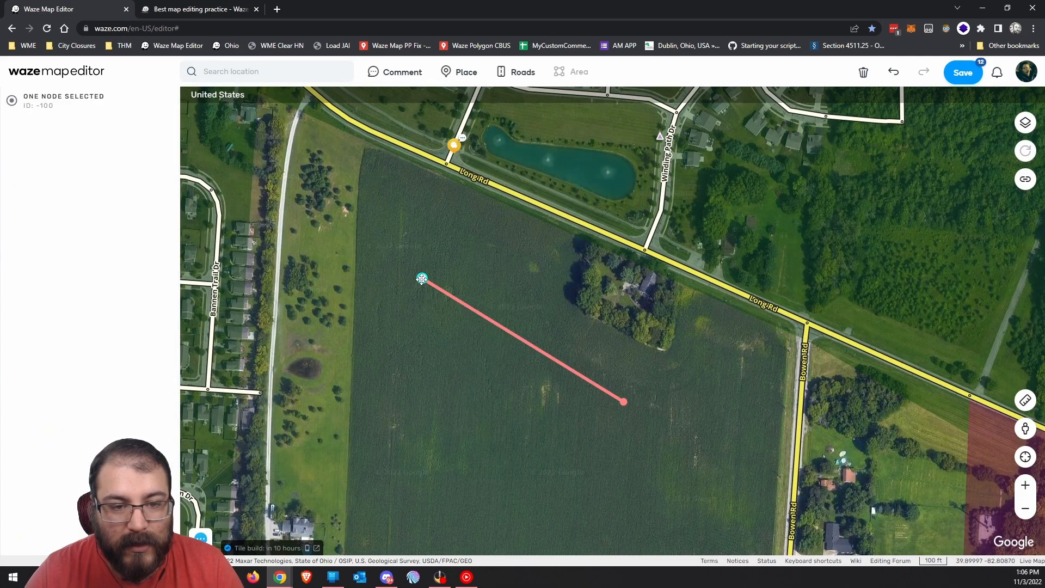
drag(421, 279, 446, 163)
drag(449, 287, 478, 384)
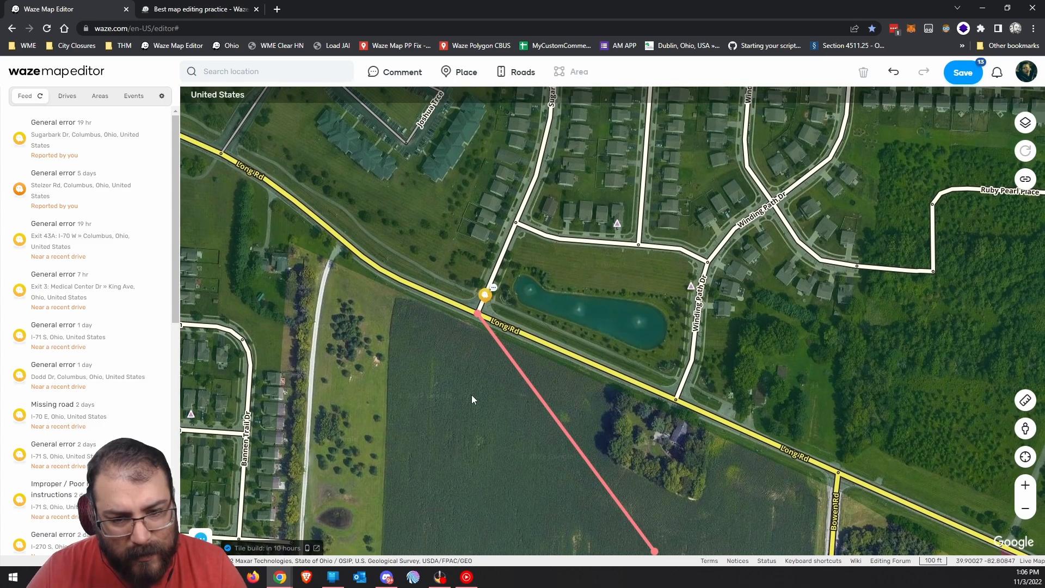
click(520, 370)
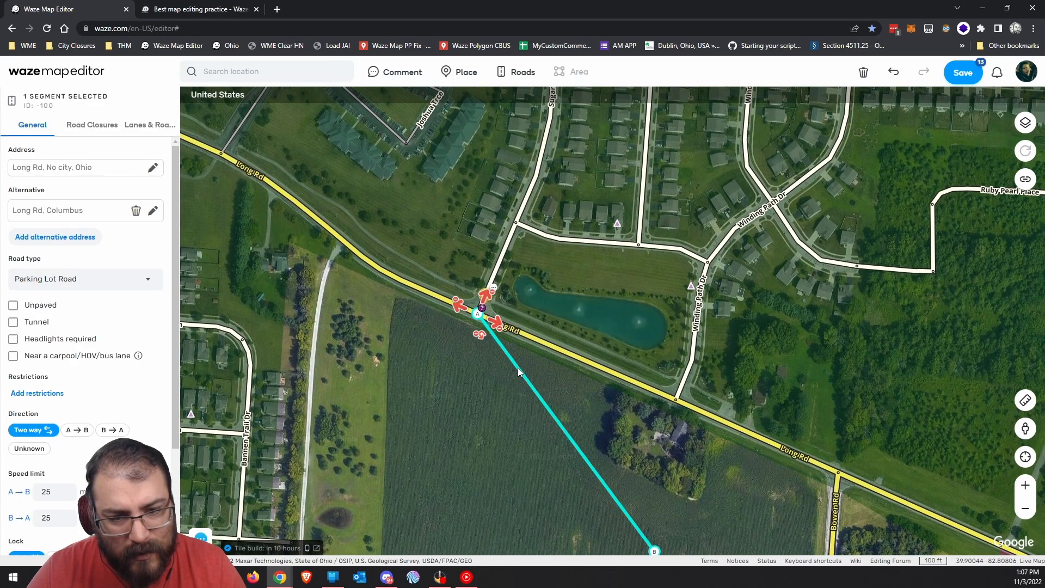
click(453, 387)
Step: Allow all turns at the junction node where the new segment meets Long Rd and Sugarbark Dr
scroll(471, 355, up, 3)
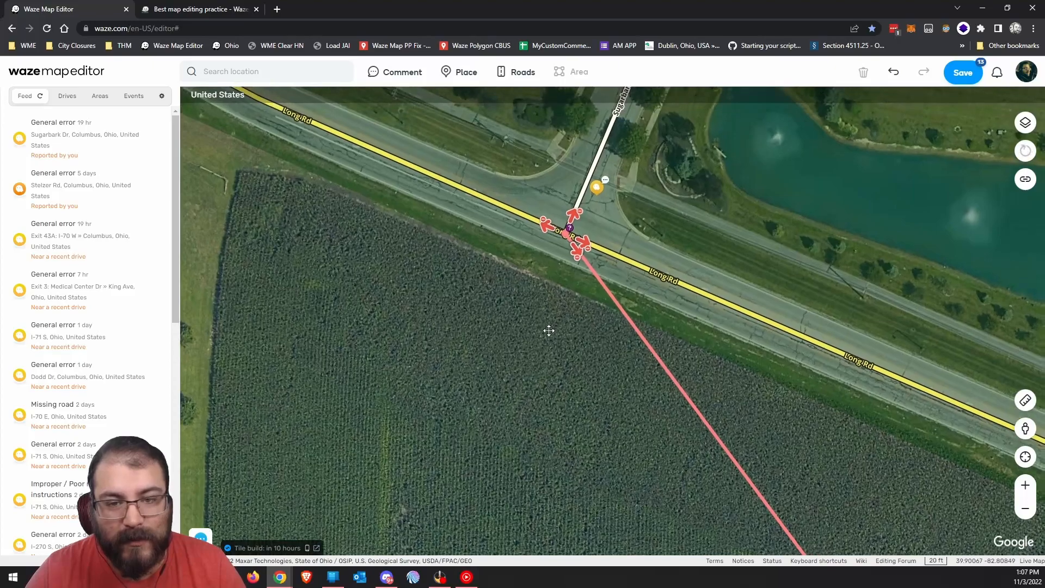
drag(549, 330, 535, 374)
click(608, 351)
click(515, 344)
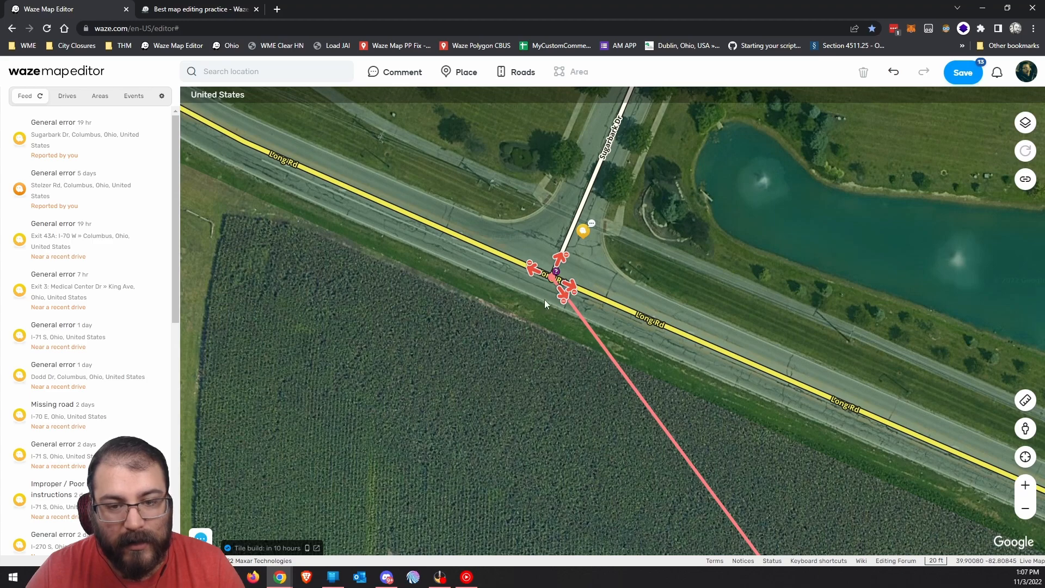
click(551, 278)
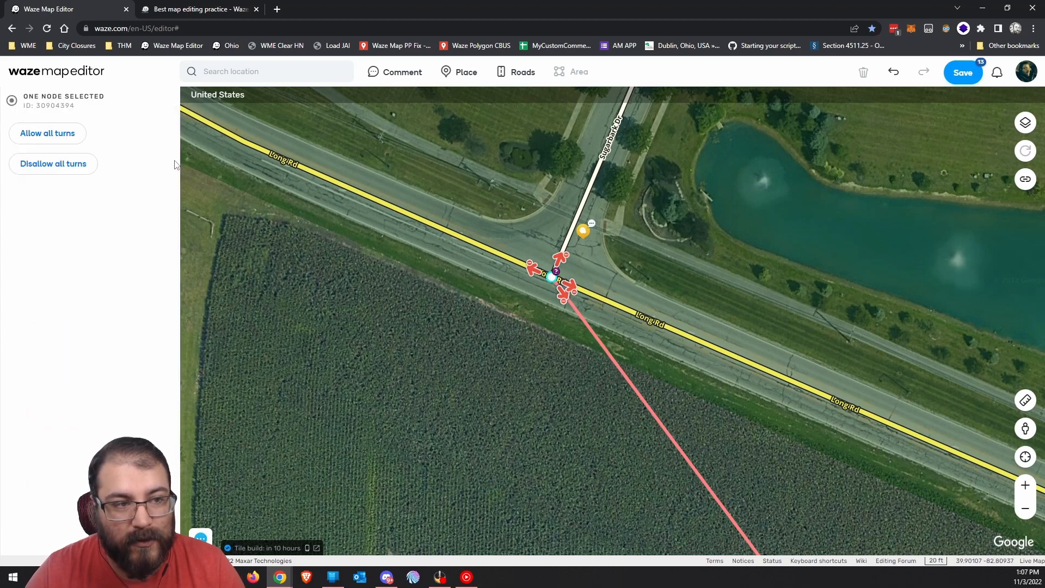
click(64, 136)
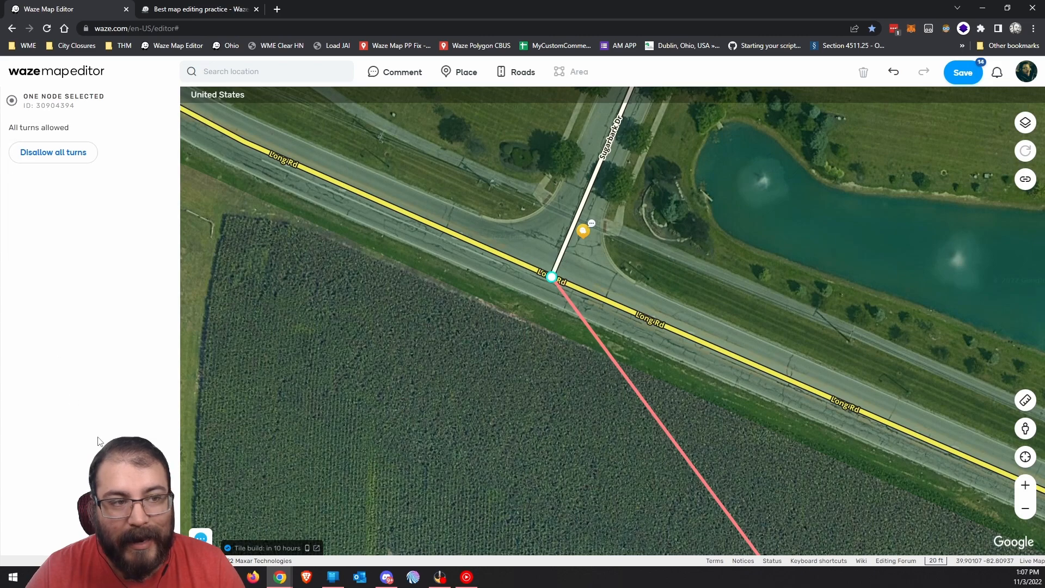
Step: Select Sugarbark Dr, Long Rd and the new segment in turn to examine the allowed turns at their junction
click(578, 250)
click(569, 242)
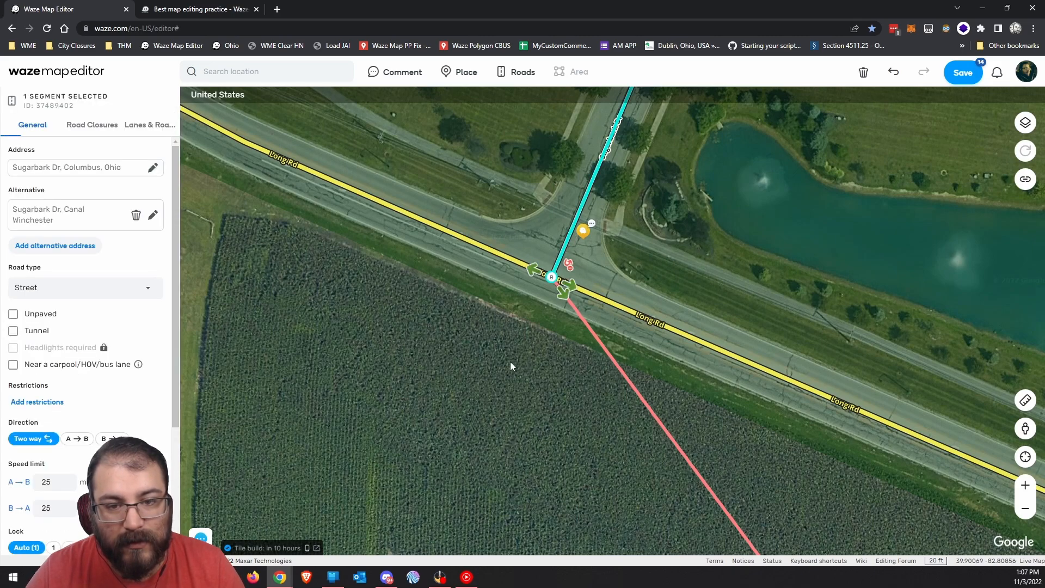
click(488, 250)
click(596, 296)
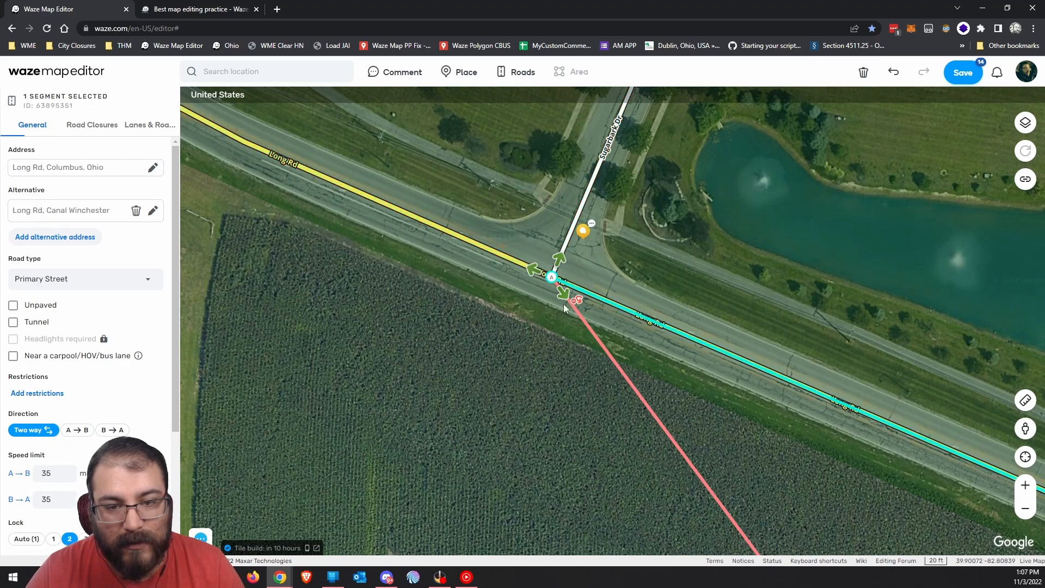
drag(613, 353, 620, 348)
click(620, 351)
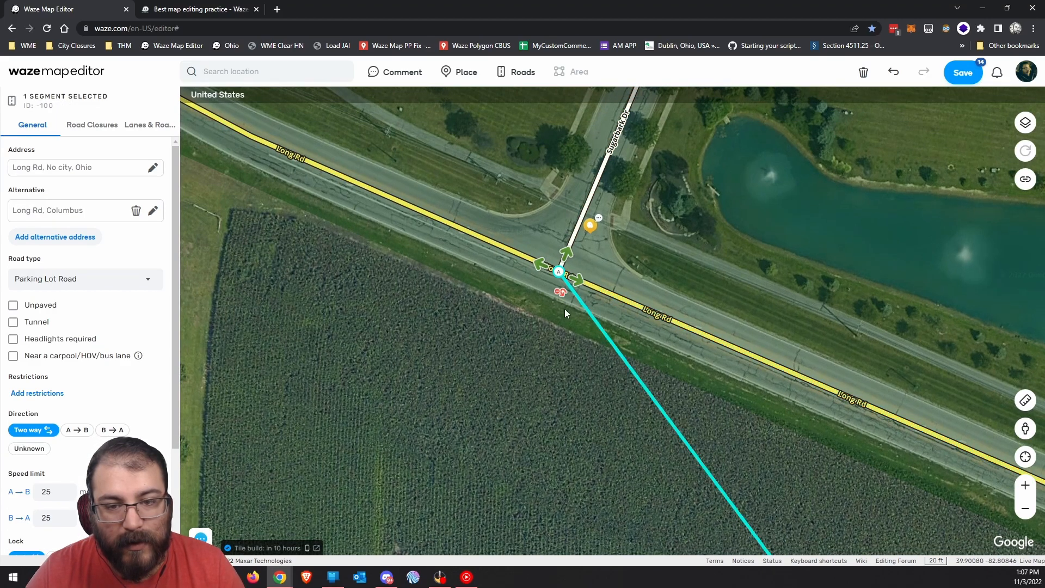
click(524, 373)
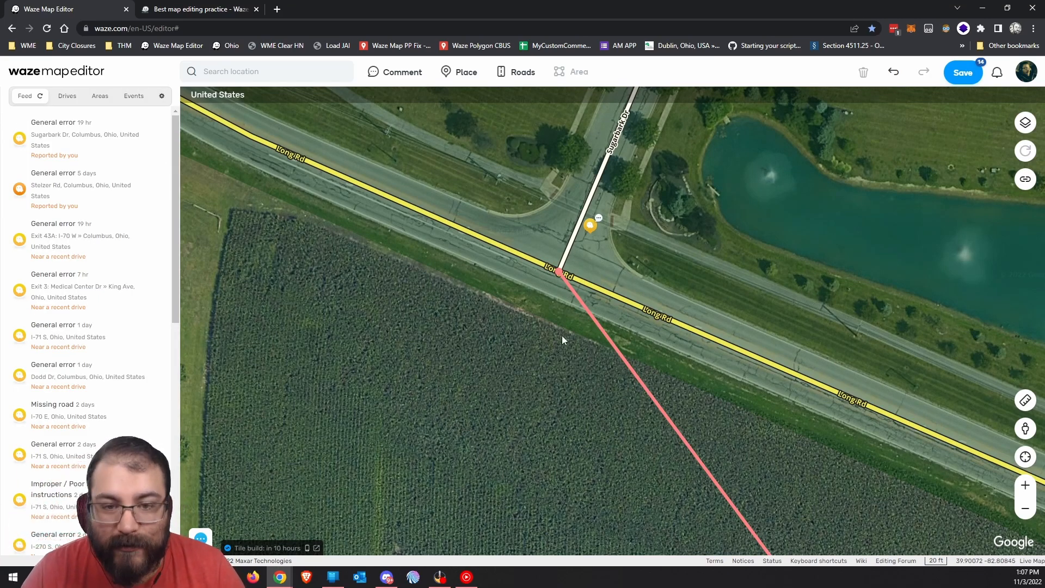
Step: Detach the segment's A end from the junction, place it slightly east near Long Rd, and examine the disconnected segment
drag(557, 272, 621, 313)
click(555, 304)
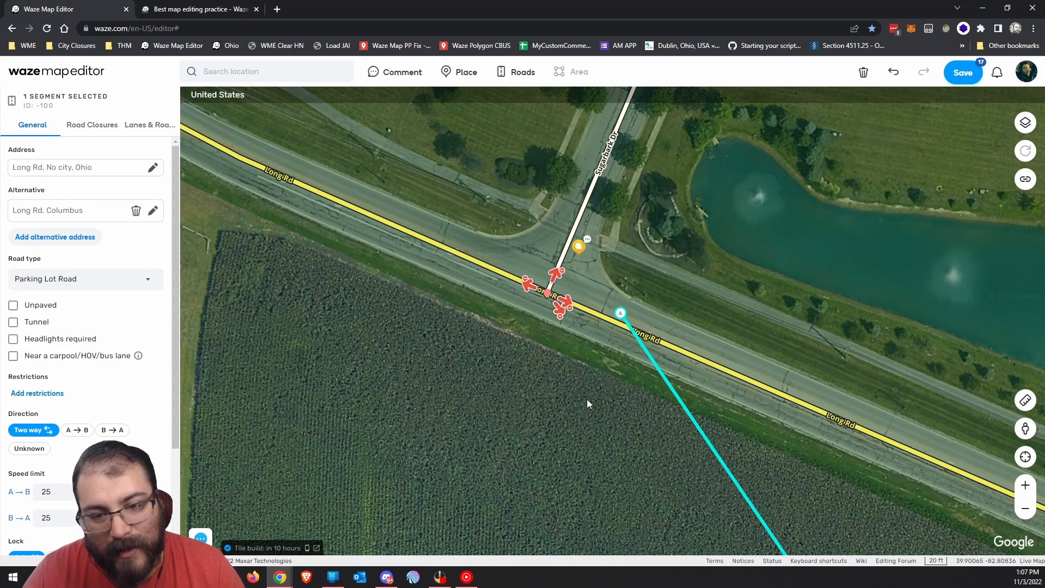
scroll(590, 397, down, 3)
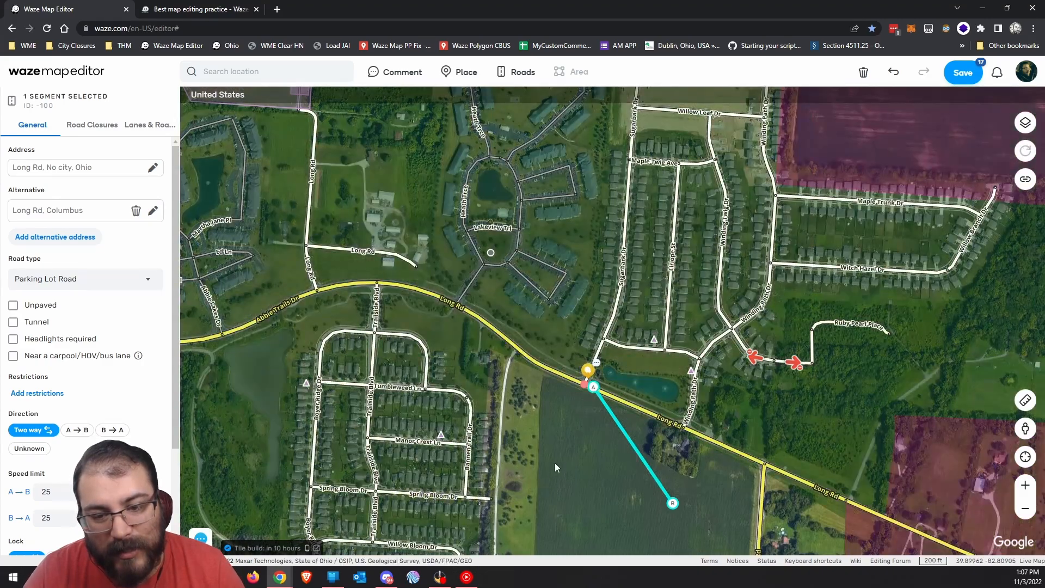
drag(554, 465, 490, 386)
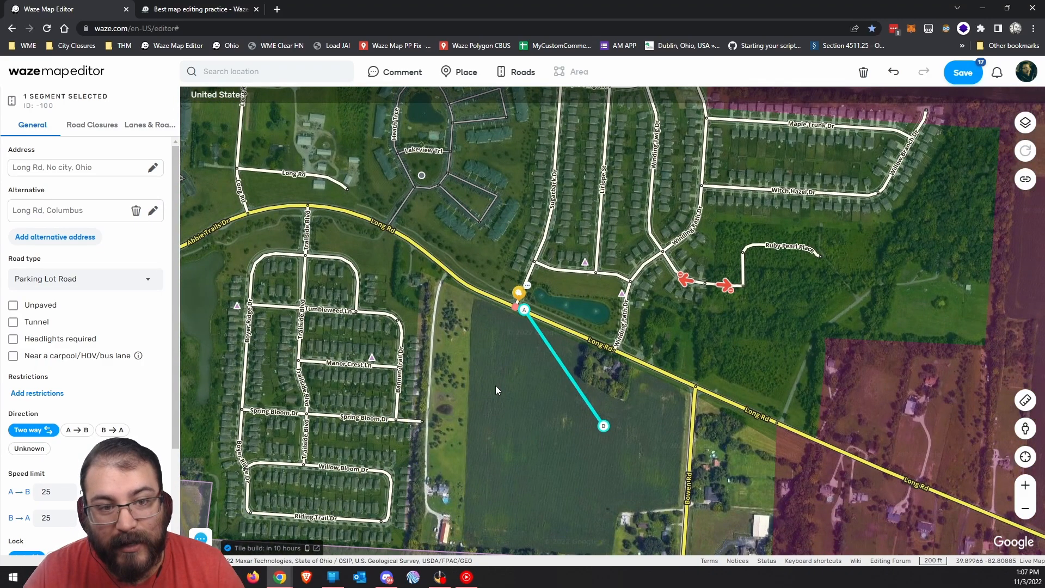
click(519, 341)
click(548, 349)
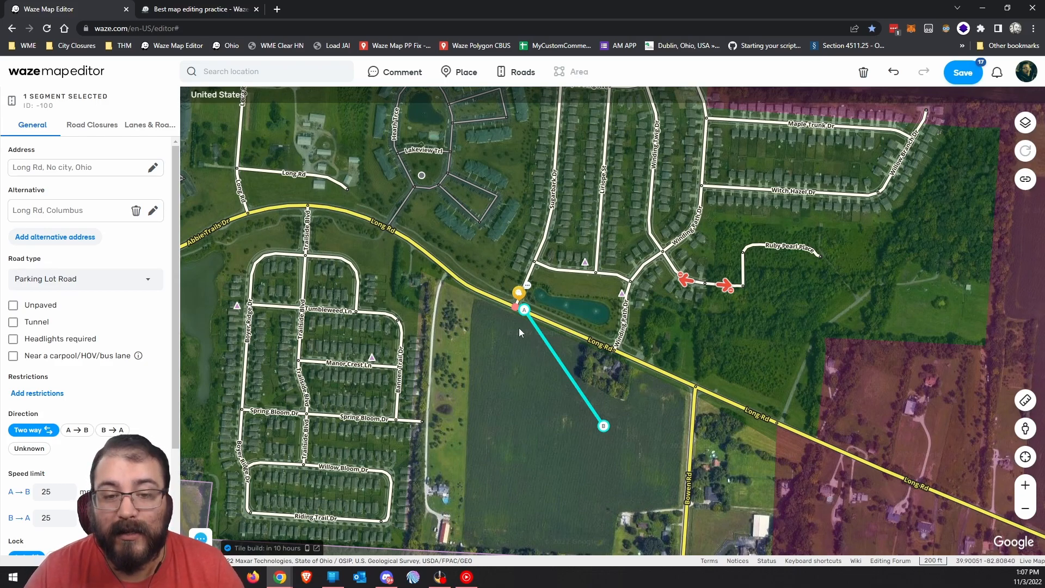
Step: Reconnect the segment's A end to the Long Rd and Sugarbark Dr junction
scroll(513, 319, up, 3)
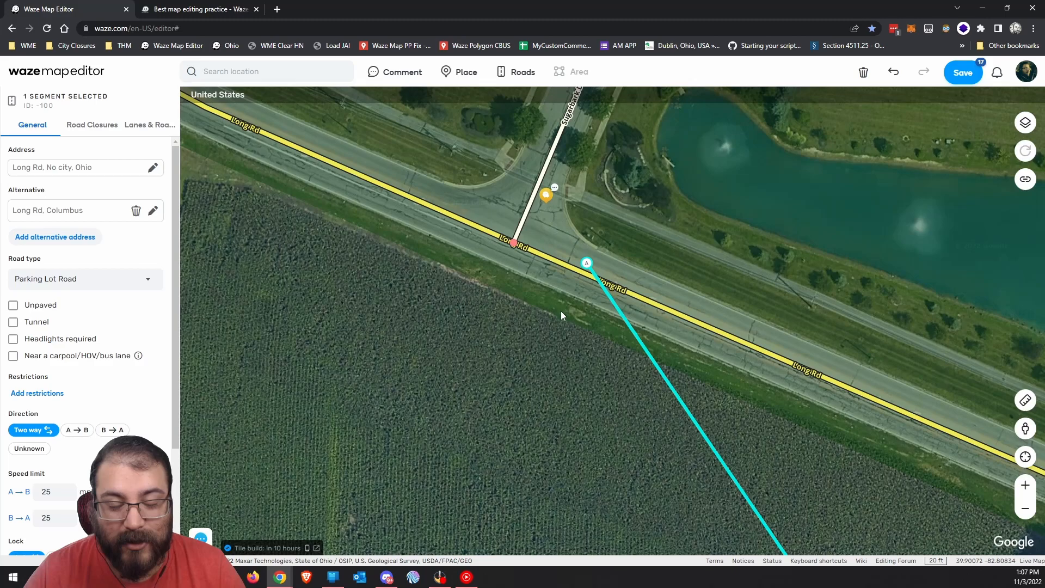
drag(562, 312, 539, 394)
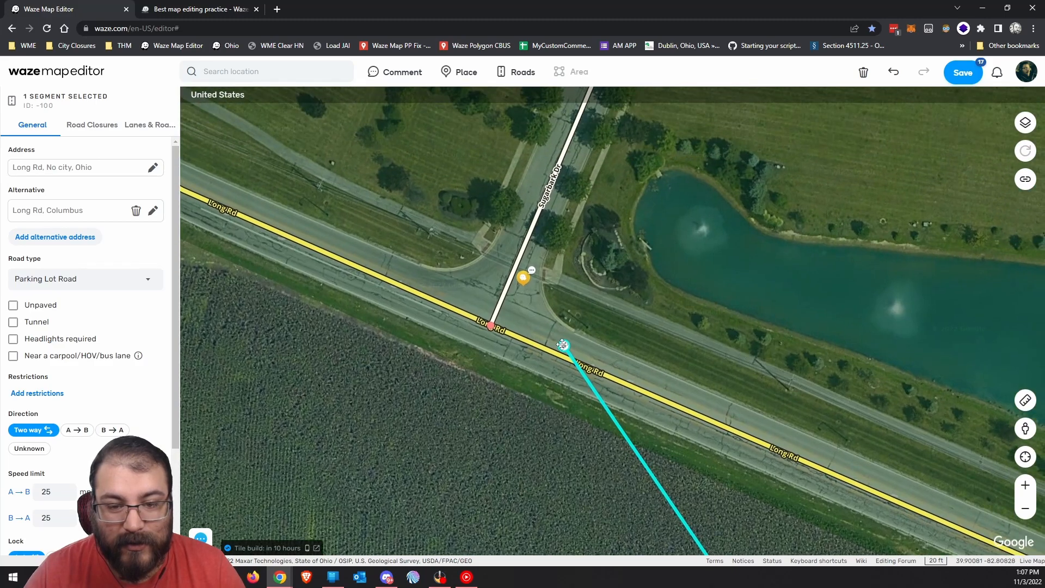
drag(567, 342, 494, 321)
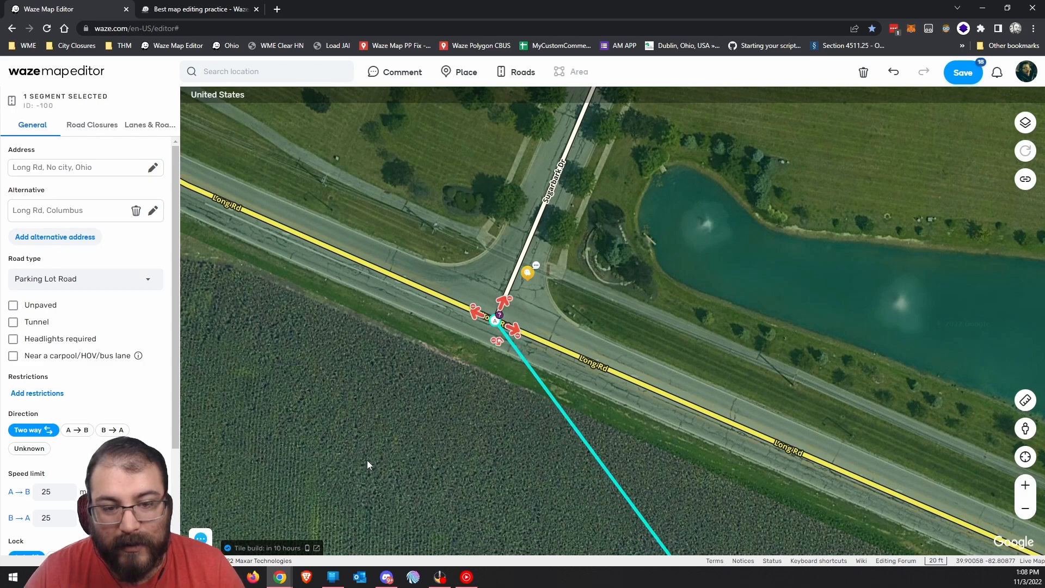
Step: Allow the turns from the new segment onto Sugarbark Dr and both directions of Long Rd individually
click(474, 398)
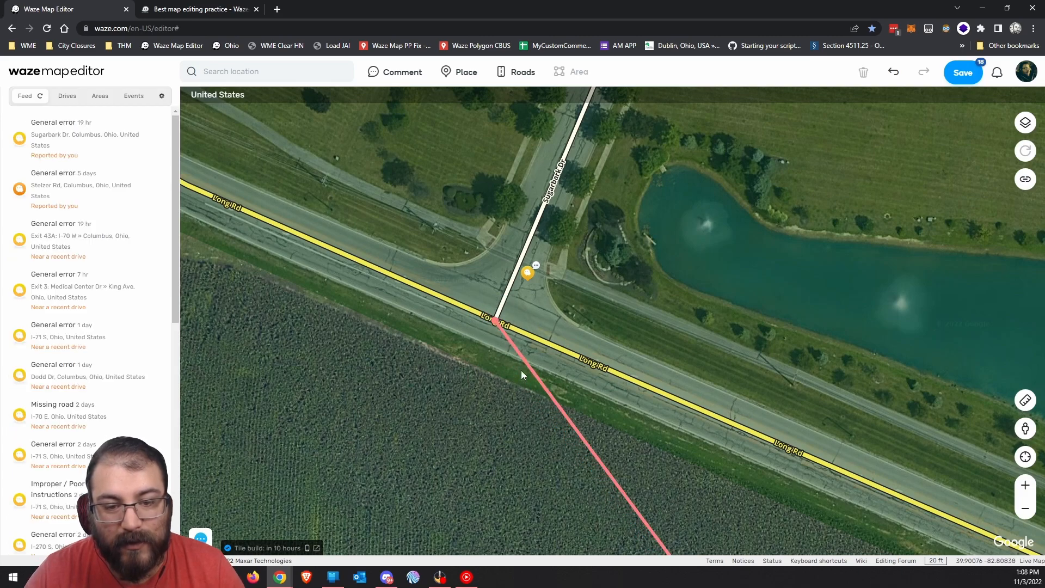
click(530, 369)
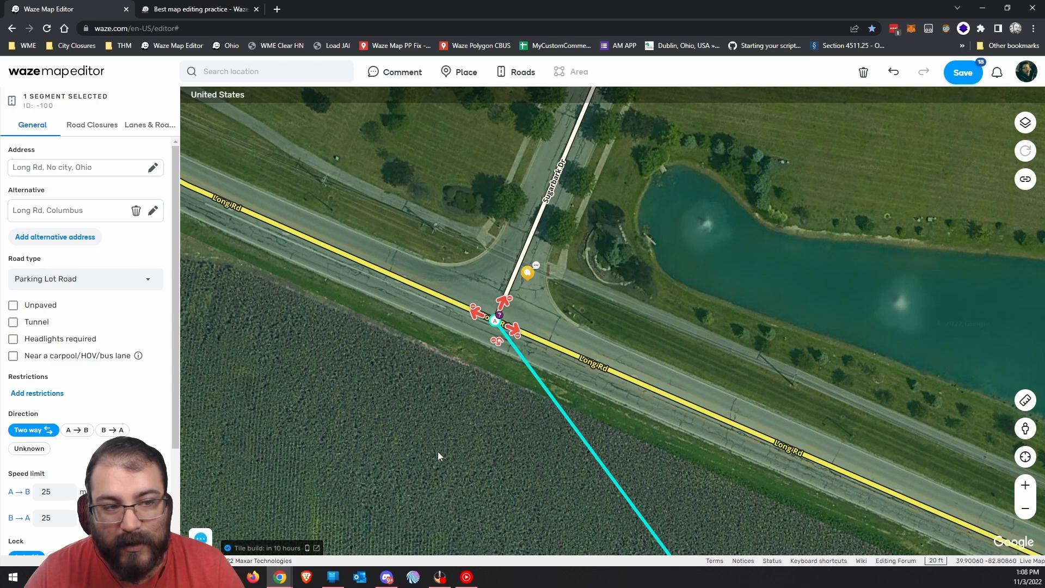
click(503, 301)
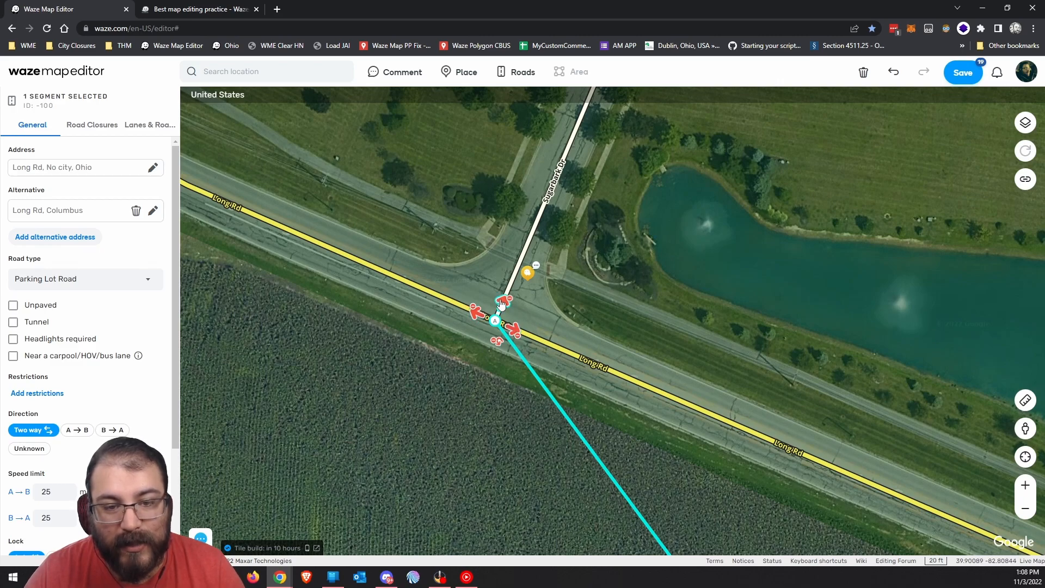
click(501, 303)
click(513, 329)
click(506, 337)
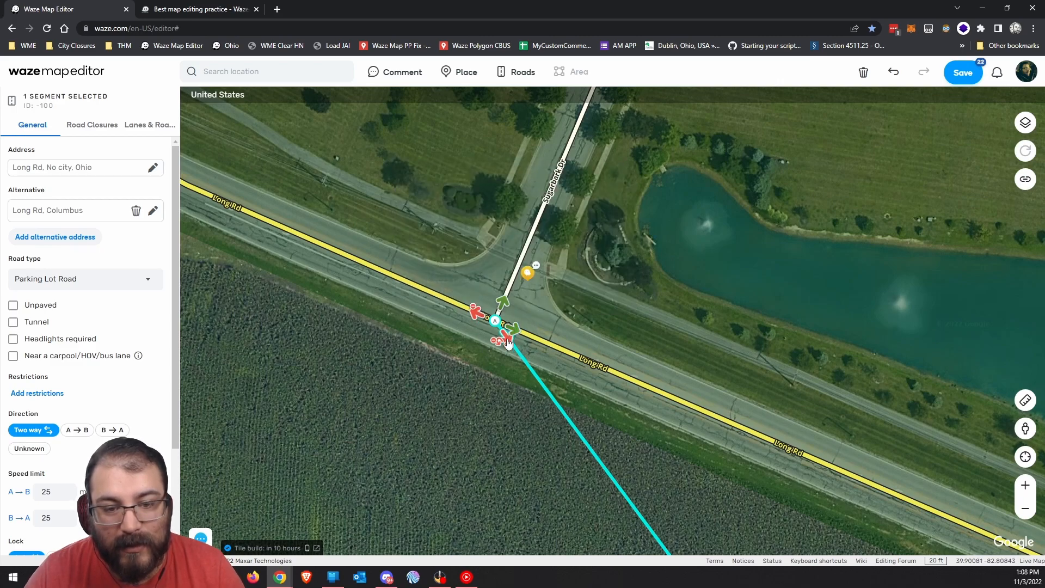
click(475, 312)
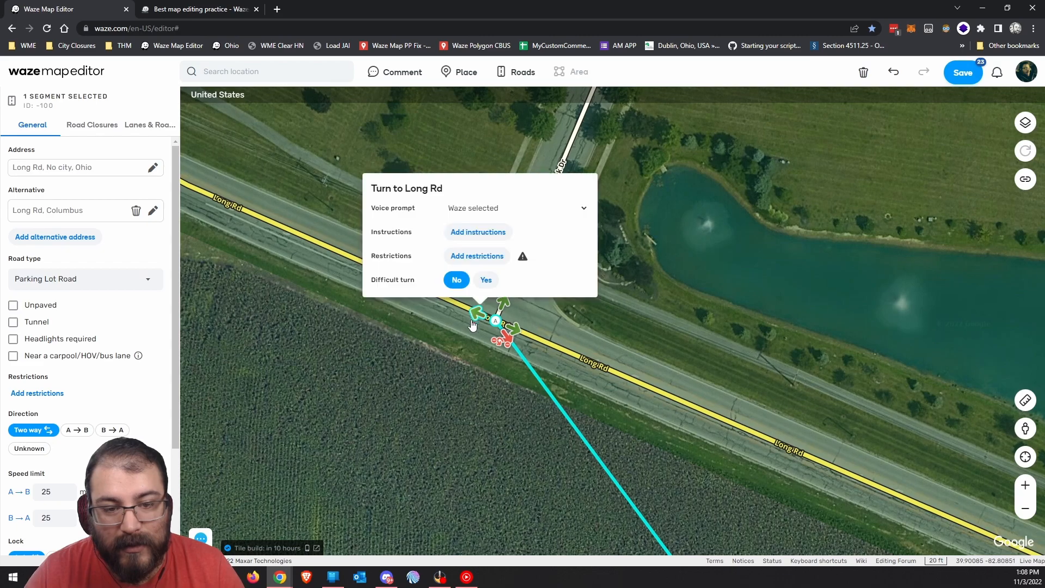
click(408, 372)
Step: Allow all turns at the Long Rd and Sugarbark Dr junction node, disallow them all, and allow them all again
click(495, 320)
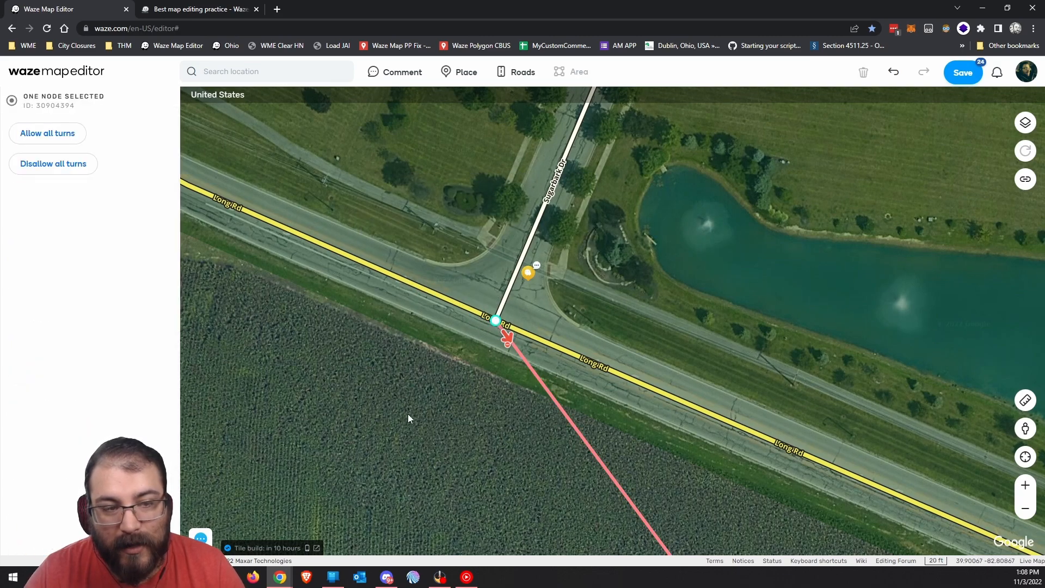
click(48, 136)
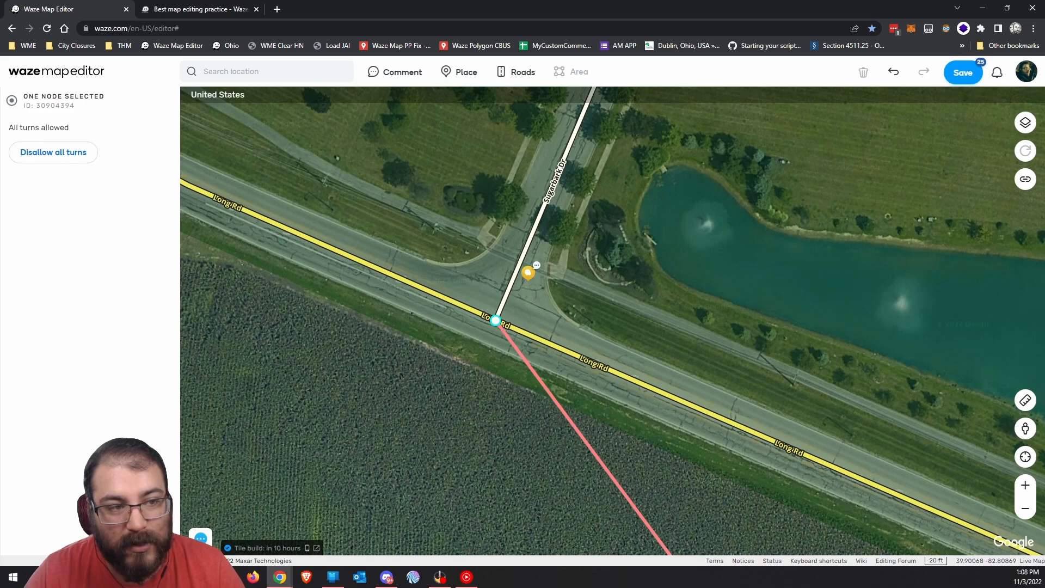
click(62, 153)
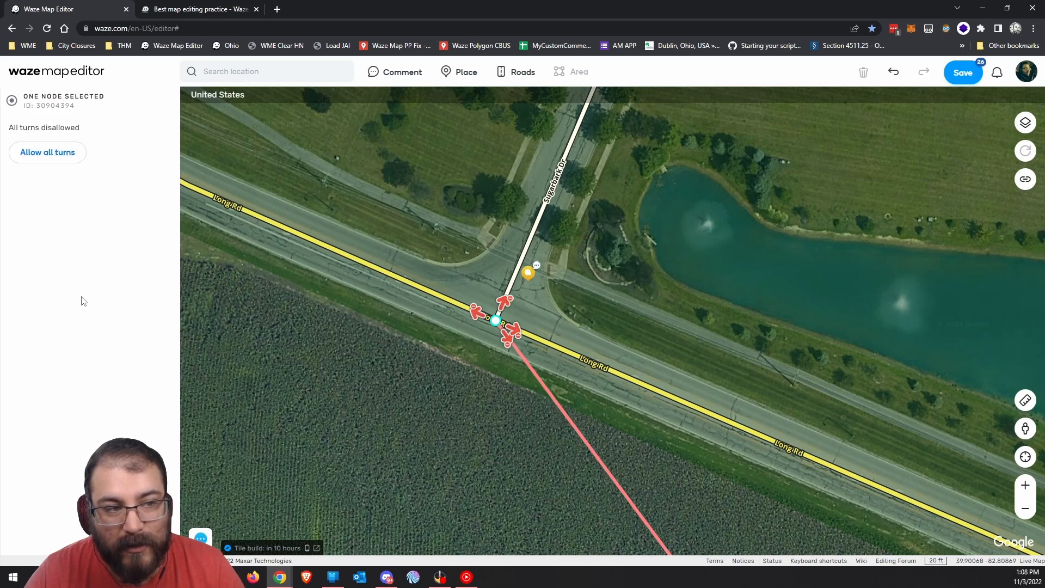
click(60, 156)
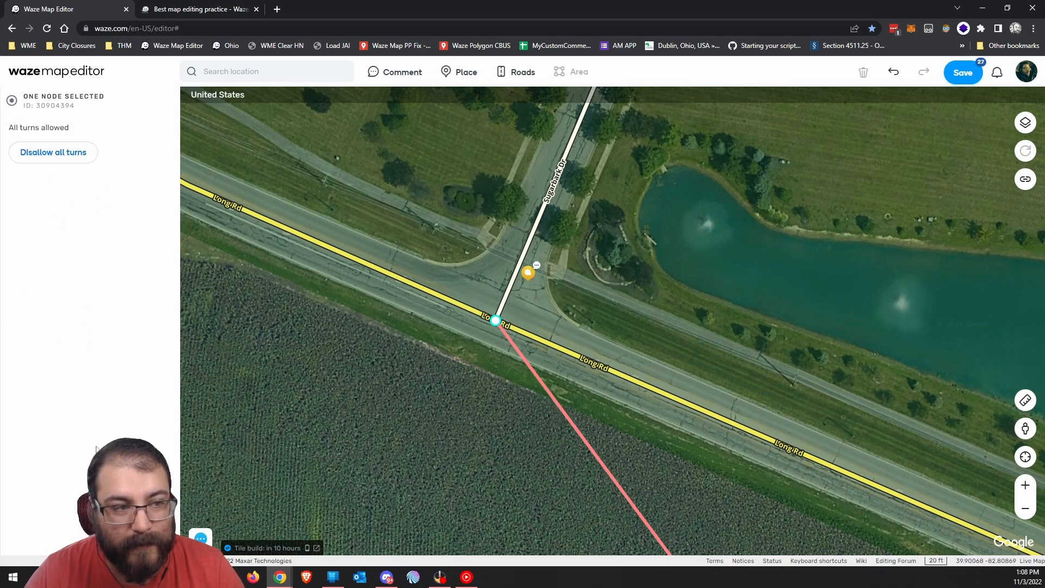
Step: Disallow the new segment's turns onto westbound Long Rd and Sugarbark Dr
click(511, 347)
click(513, 345)
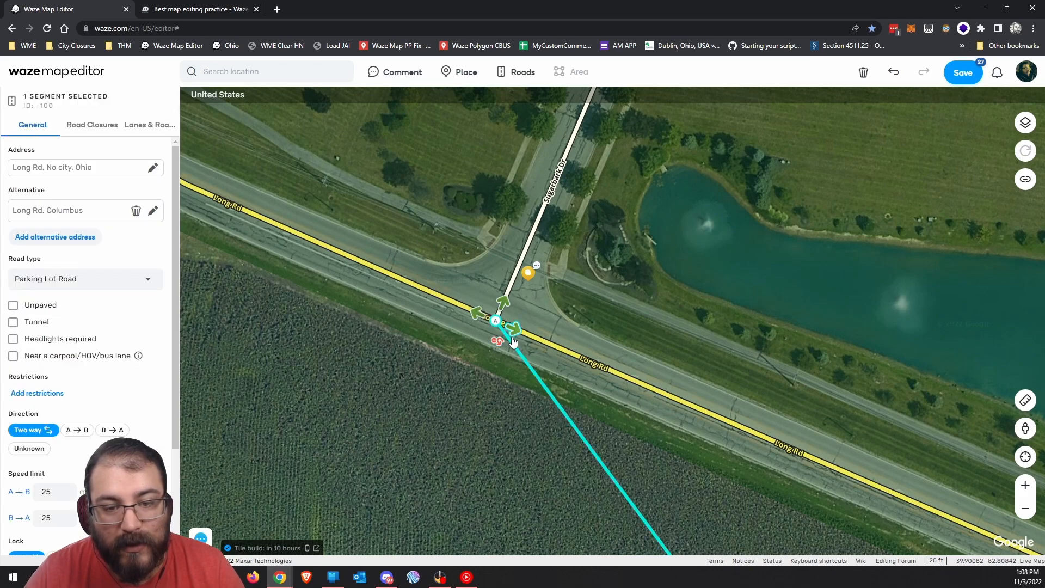
click(477, 312)
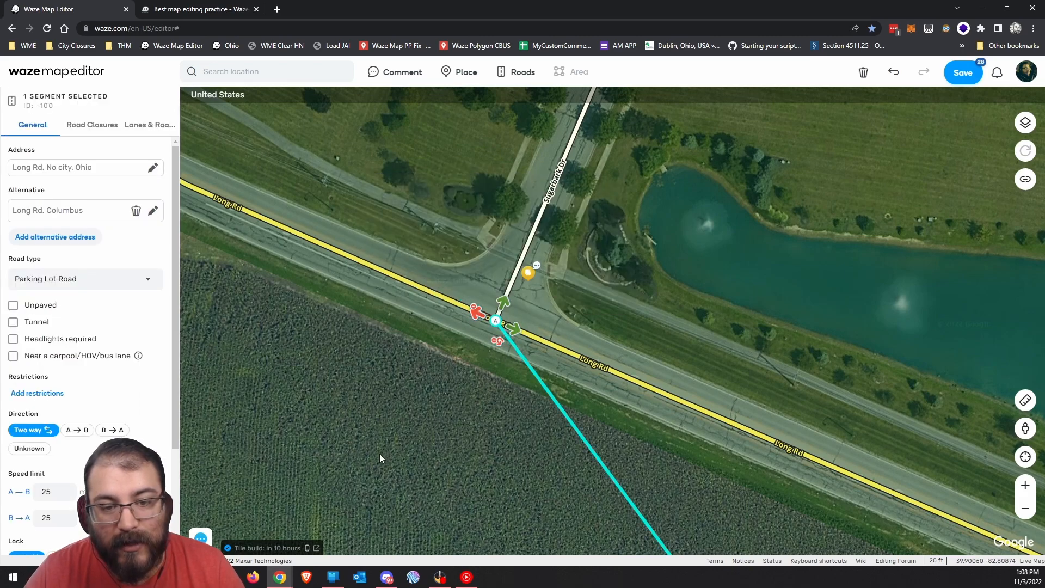
click(434, 439)
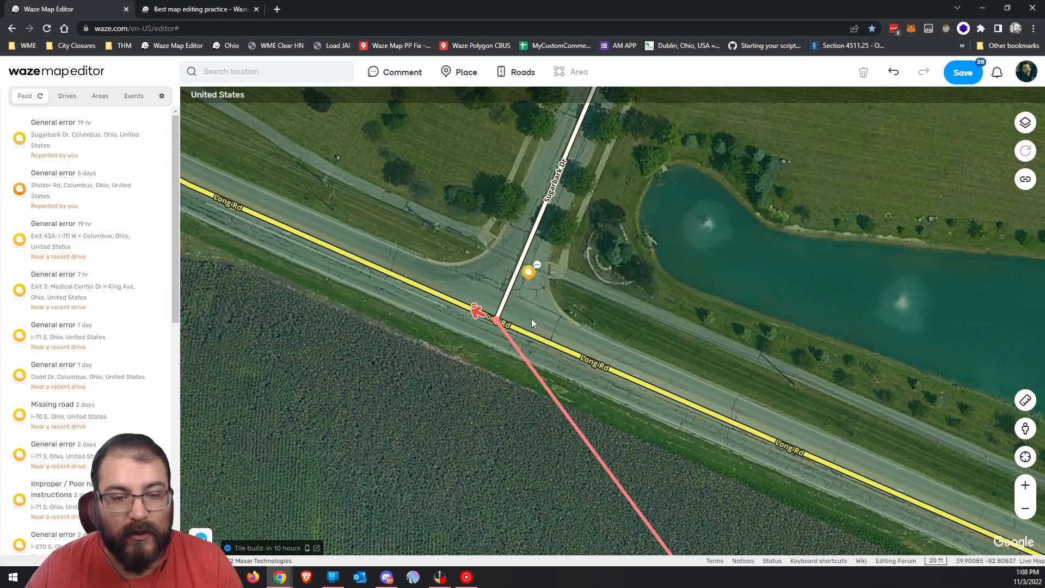
click(524, 360)
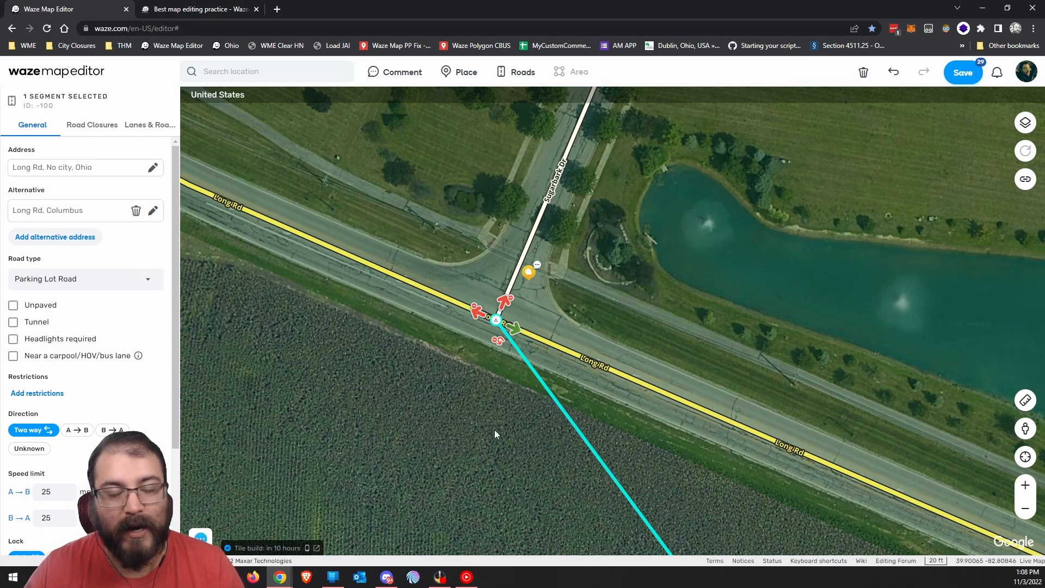
drag(414, 486, 417, 485)
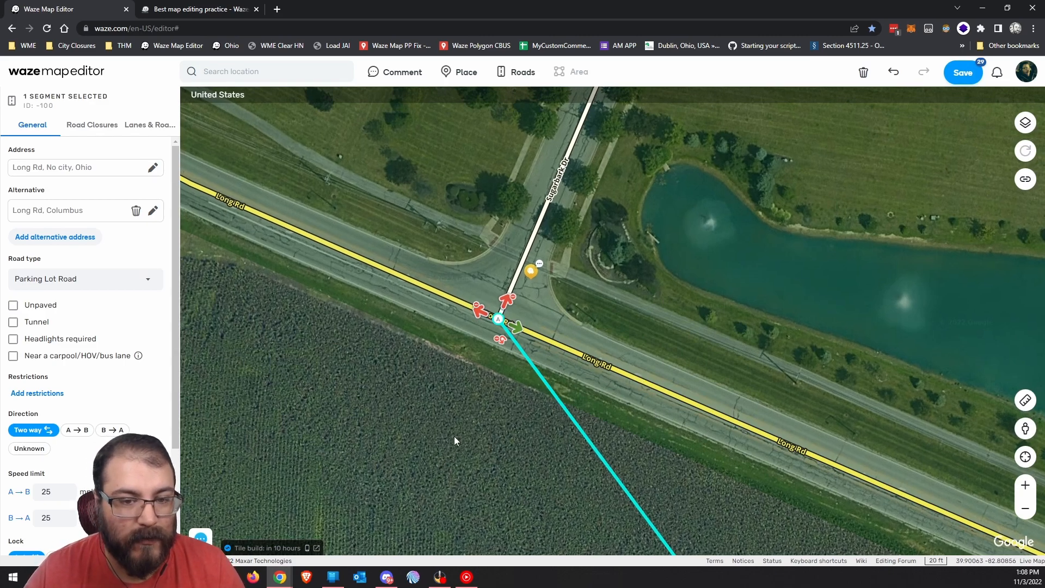
click(428, 457)
Step: Allow all turns at the junction node where the new segment, Long Rd and Sugarbark Dr meet
drag(465, 452, 436, 413)
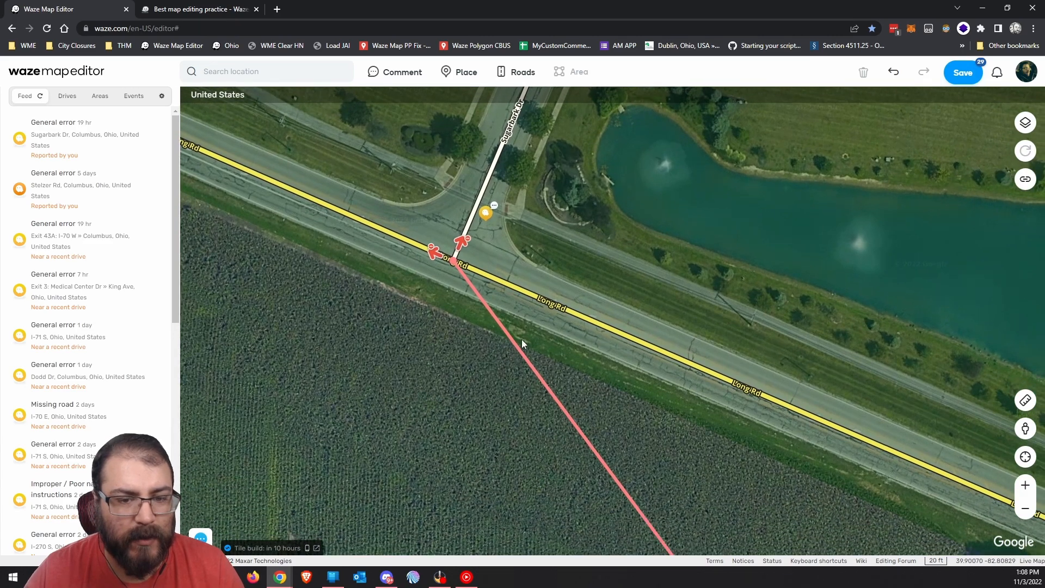
drag(404, 318, 439, 383)
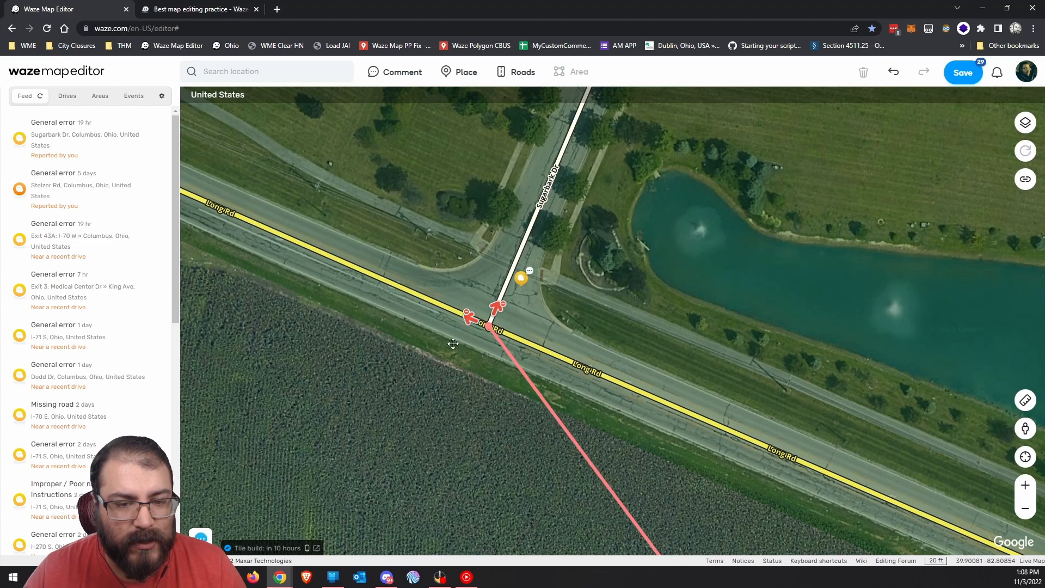
click(489, 326)
click(47, 133)
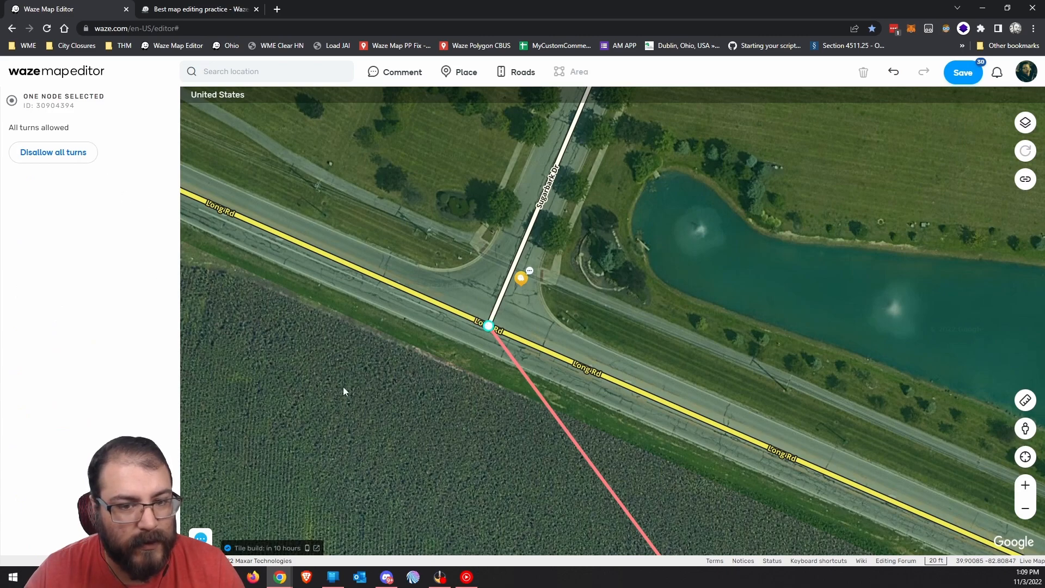
Step: Examine the voice prompt options and turn instructions for the new segment's westward turn to Long Rd
drag(374, 391, 378, 383)
click(503, 334)
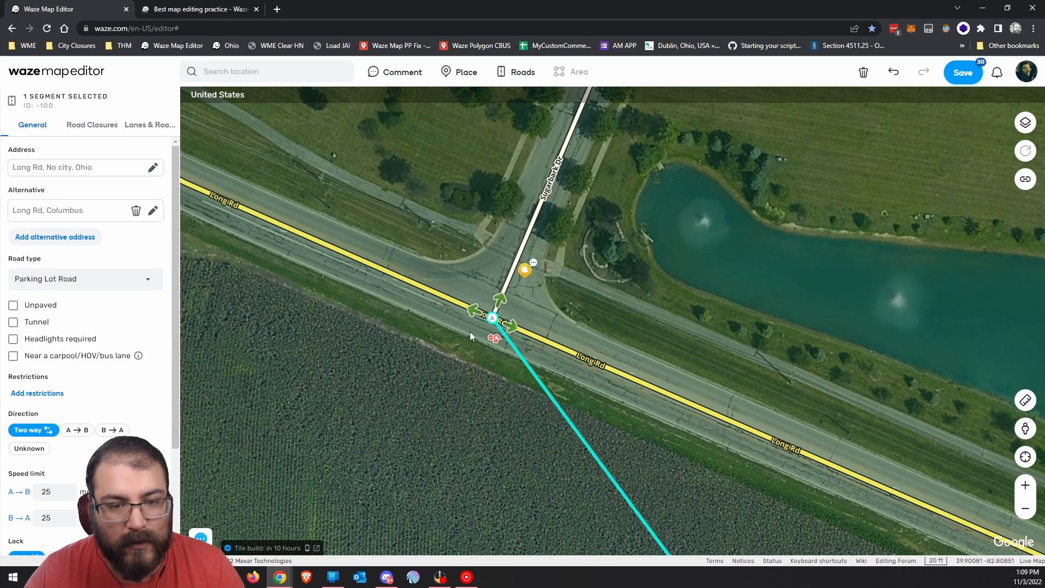
mouse_move(478, 315)
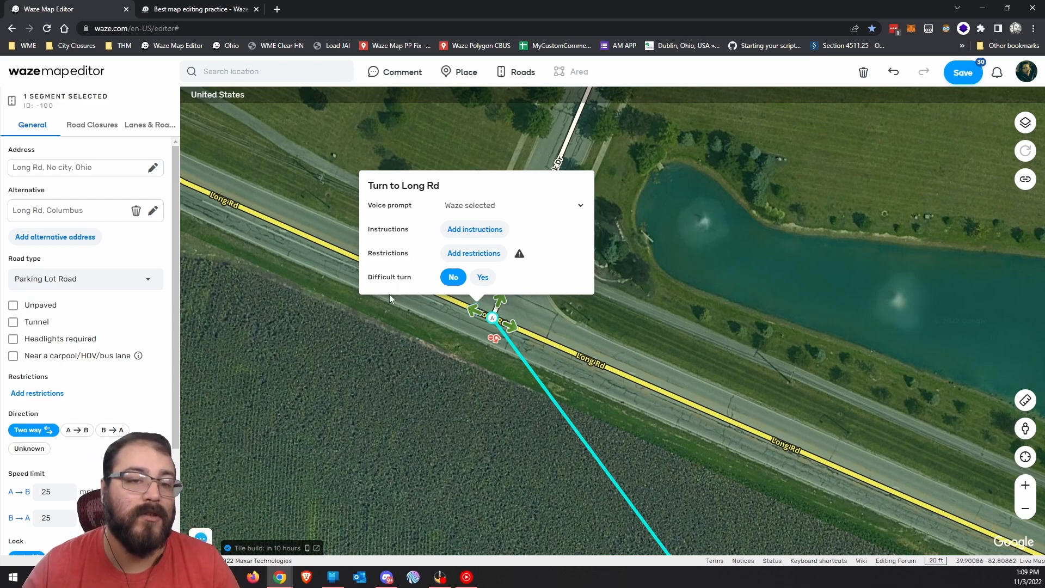
click(500, 210)
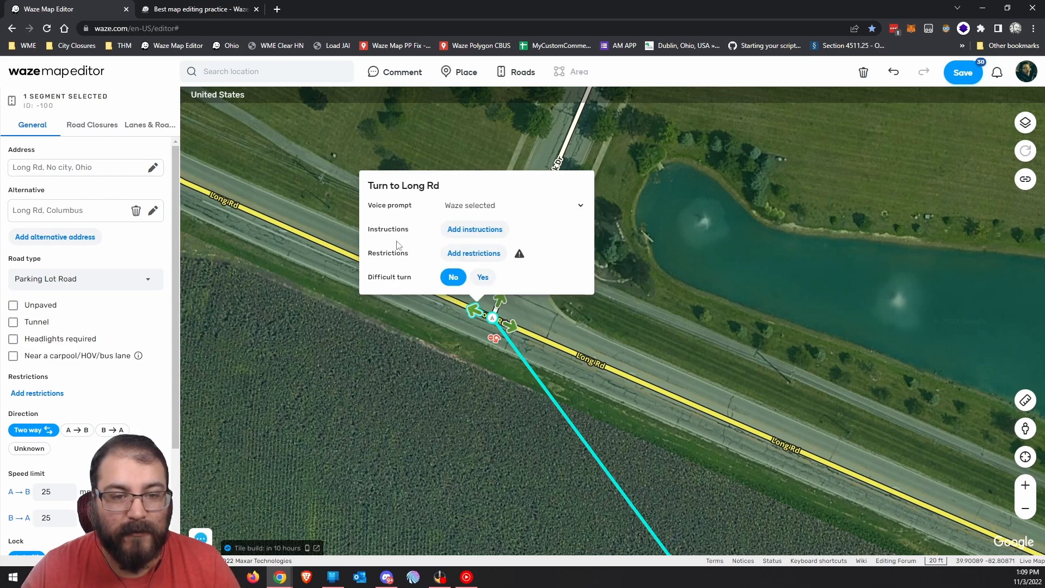
click(475, 229)
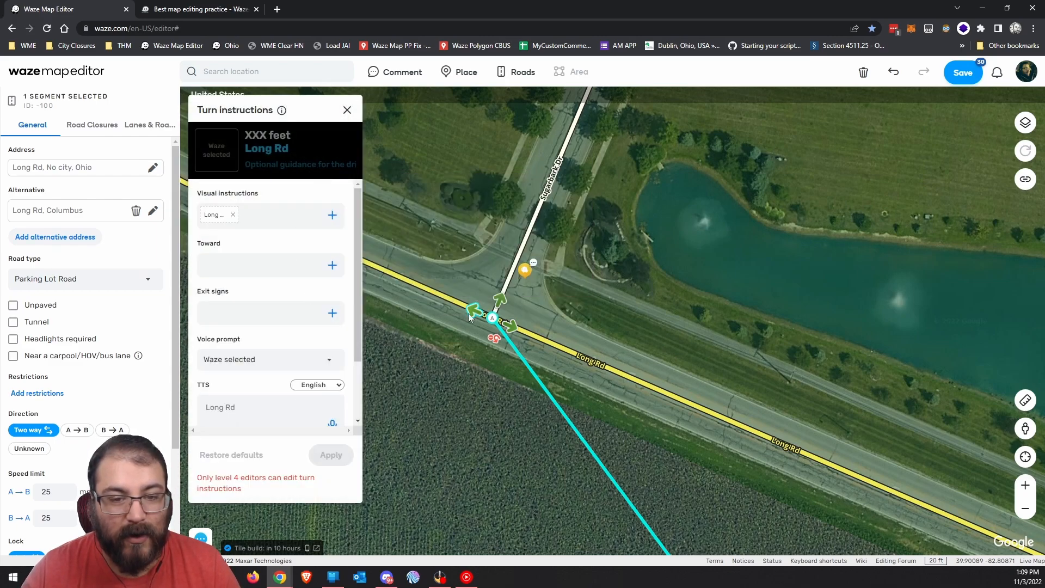
click(347, 110)
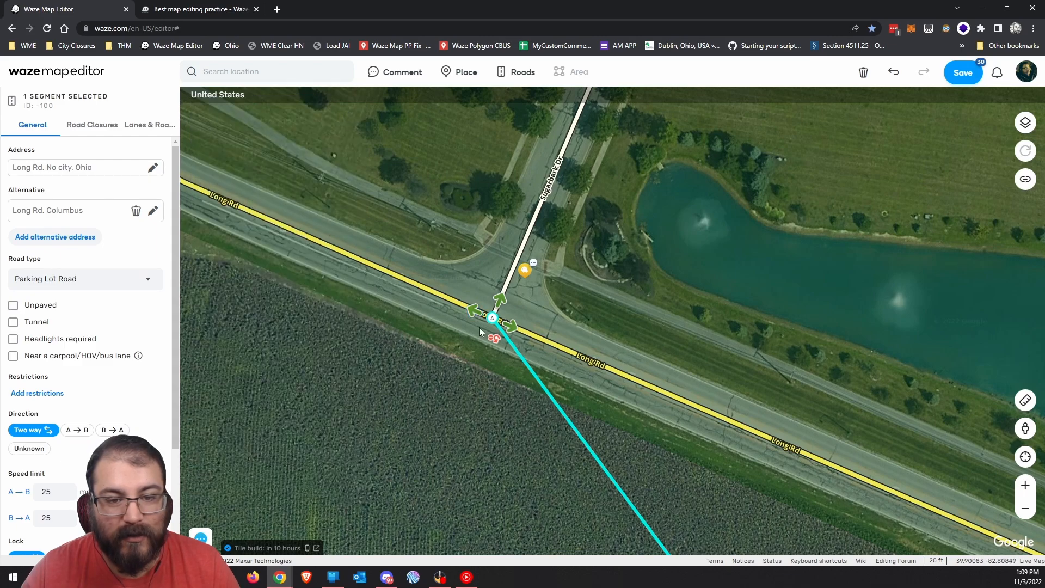
click(391, 394)
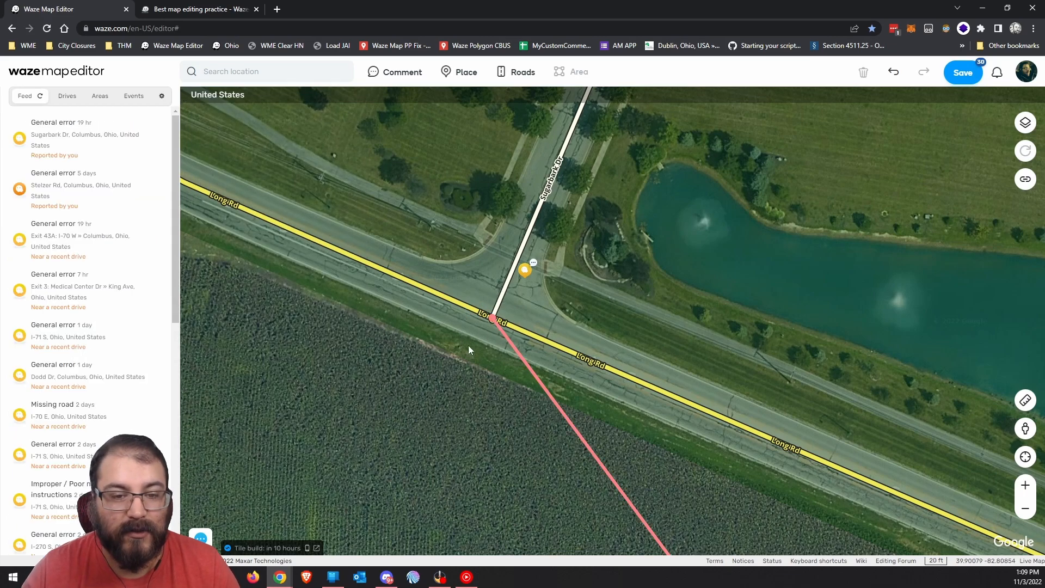
Step: Start a restriction on the segment's turn to Sugarbark Dr, applying all day over the date range 11/03/2022 - 12/03/2022
click(501, 330)
click(500, 300)
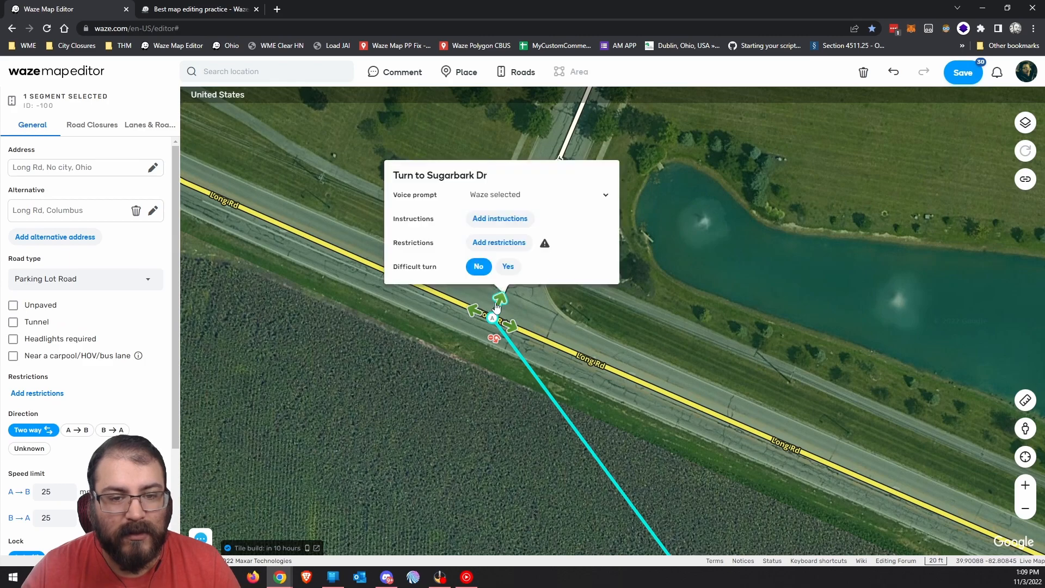
click(503, 246)
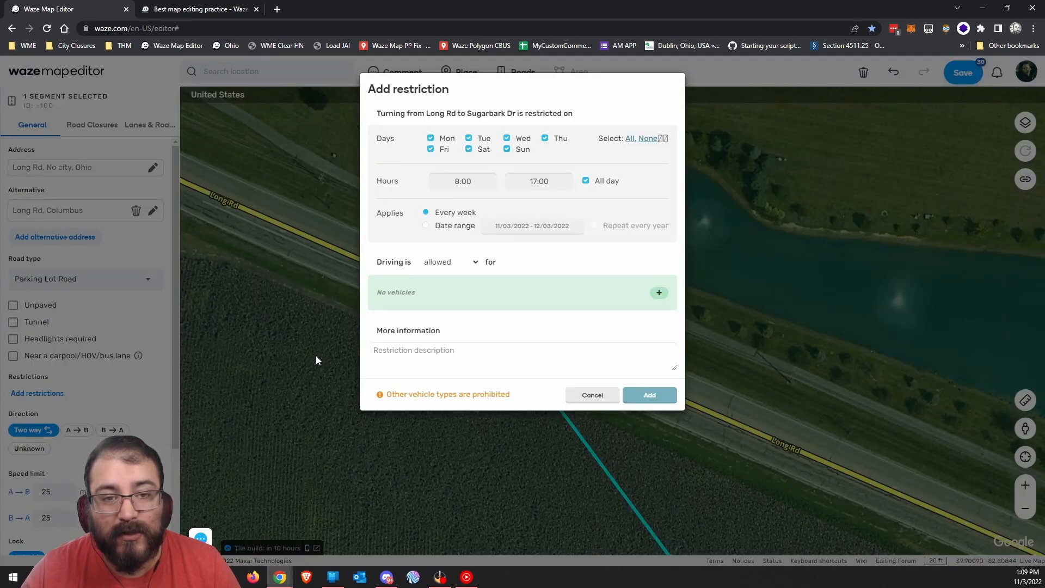
click(608, 394)
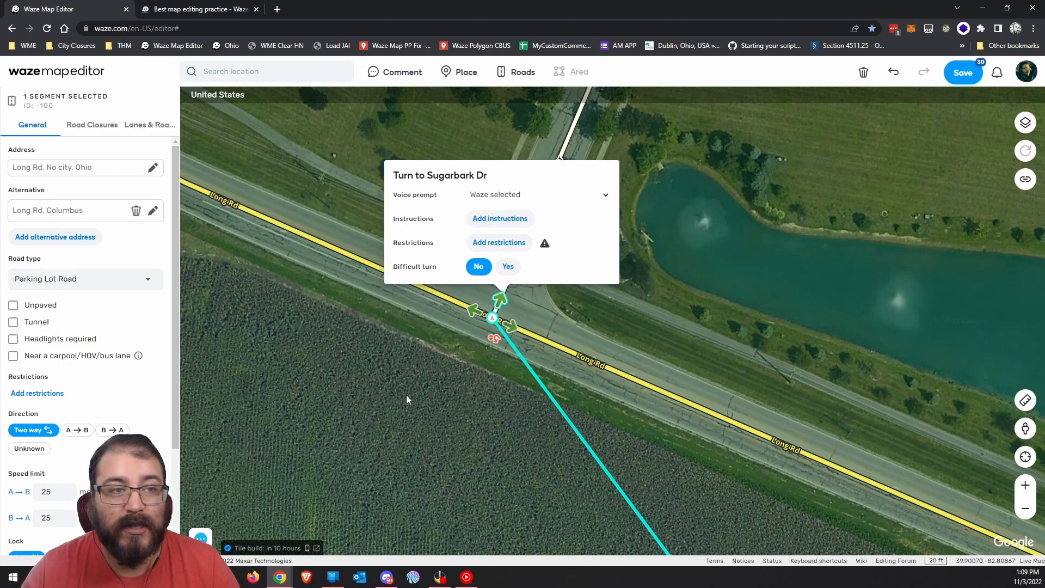
click(498, 242)
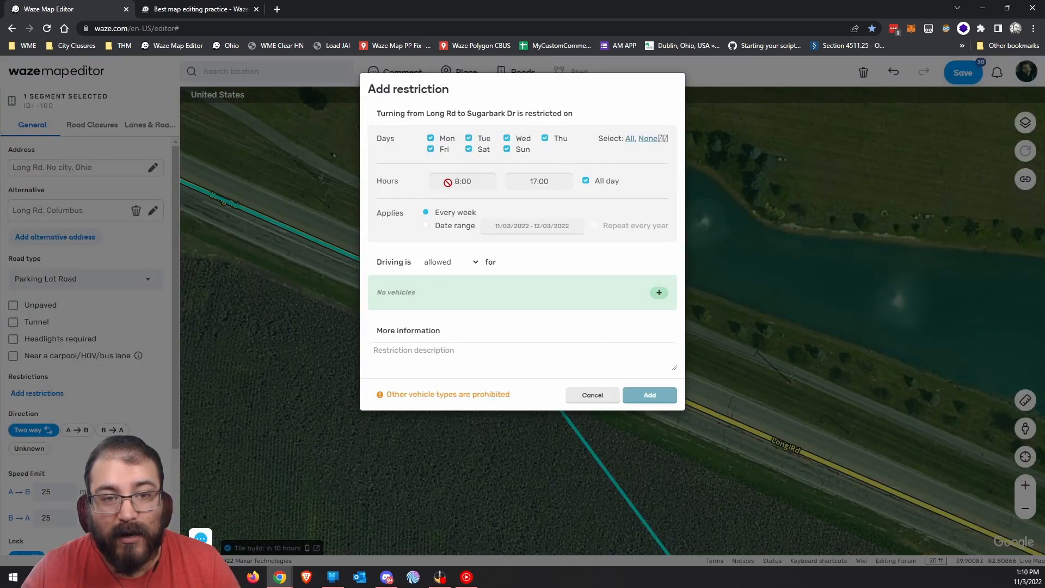
click(592, 183)
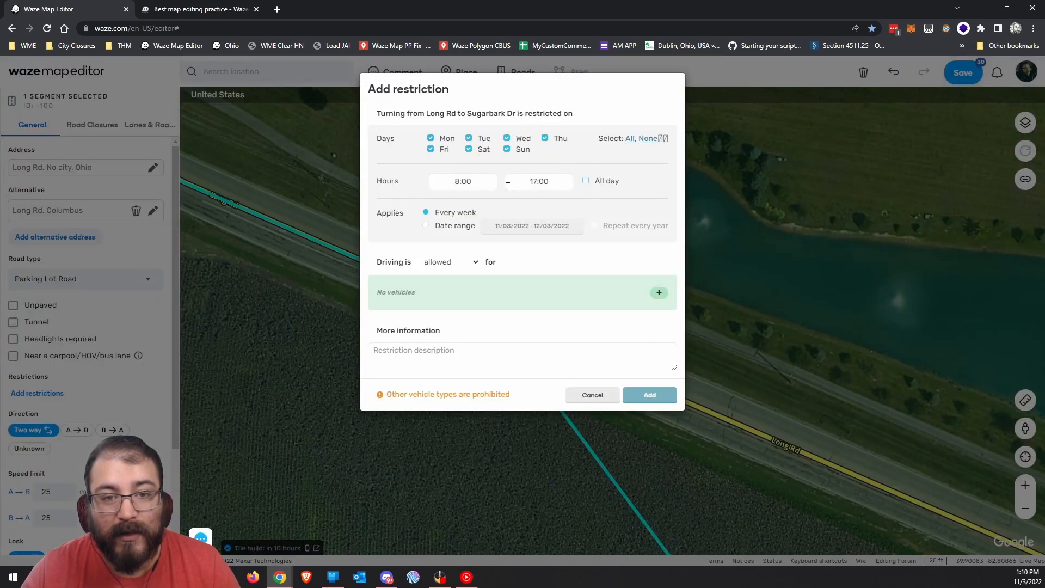
click(598, 184)
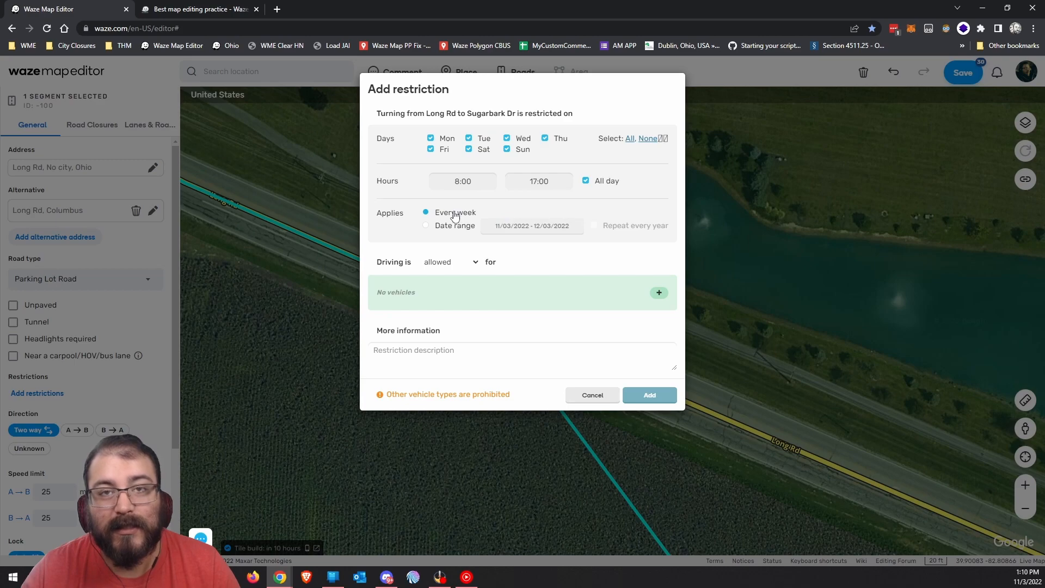
click(437, 226)
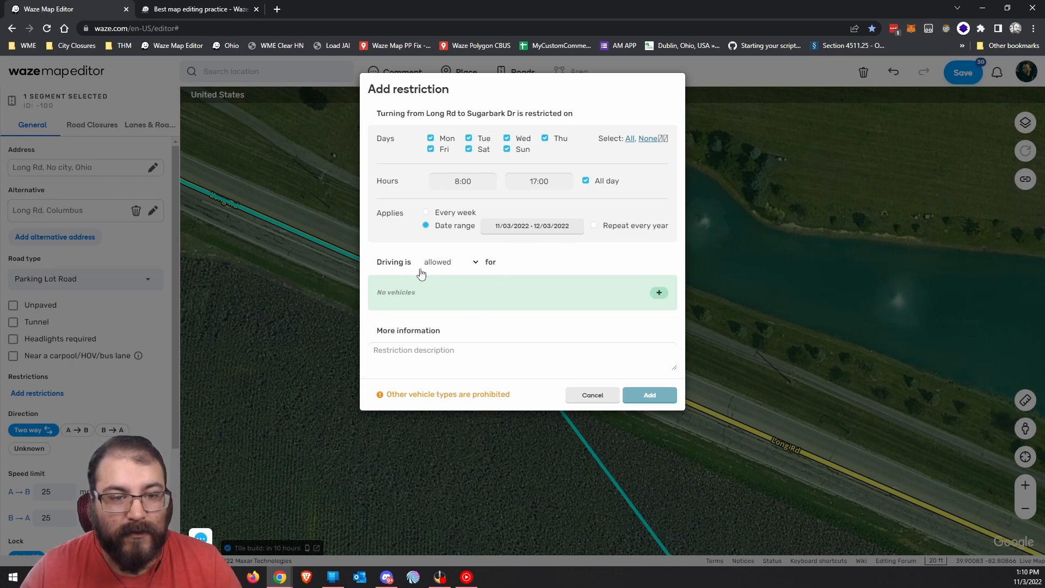
Step: Prohibit all vehicles in the Sugarbark Dr turn restriction, enter the description "cont", and add and apply the restriction
click(461, 263)
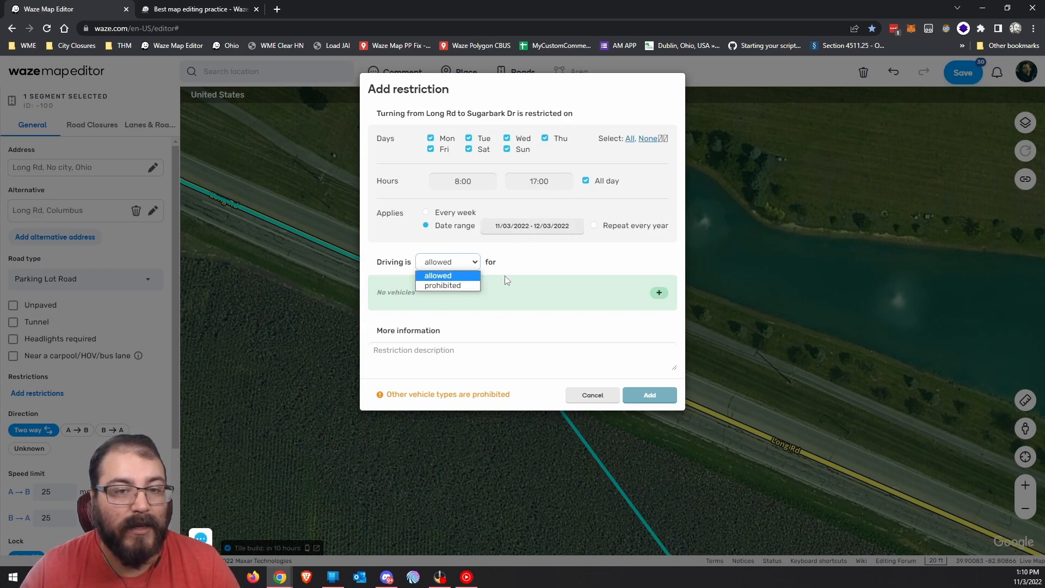
click(441, 285)
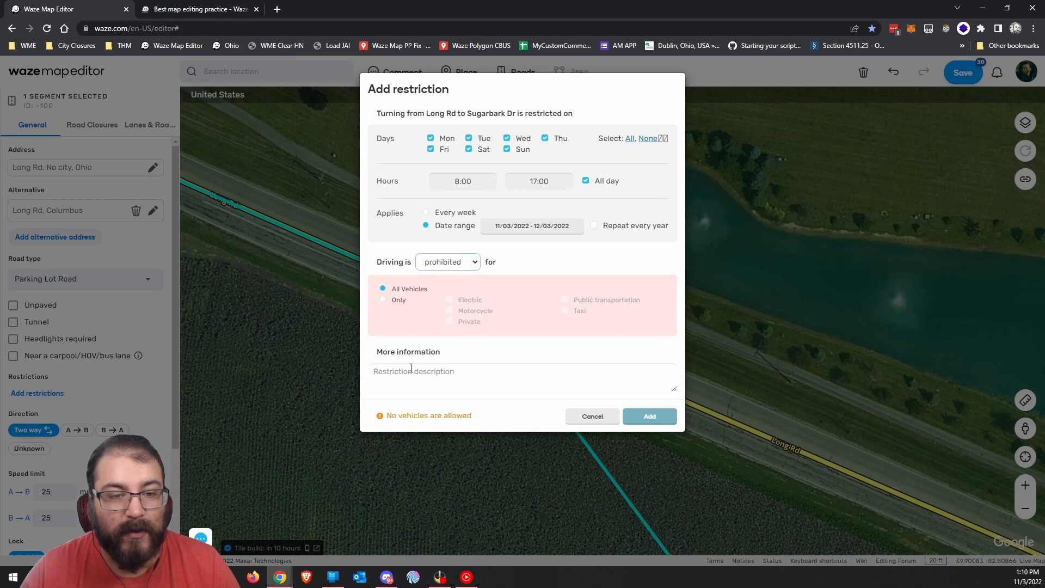
click(398, 300)
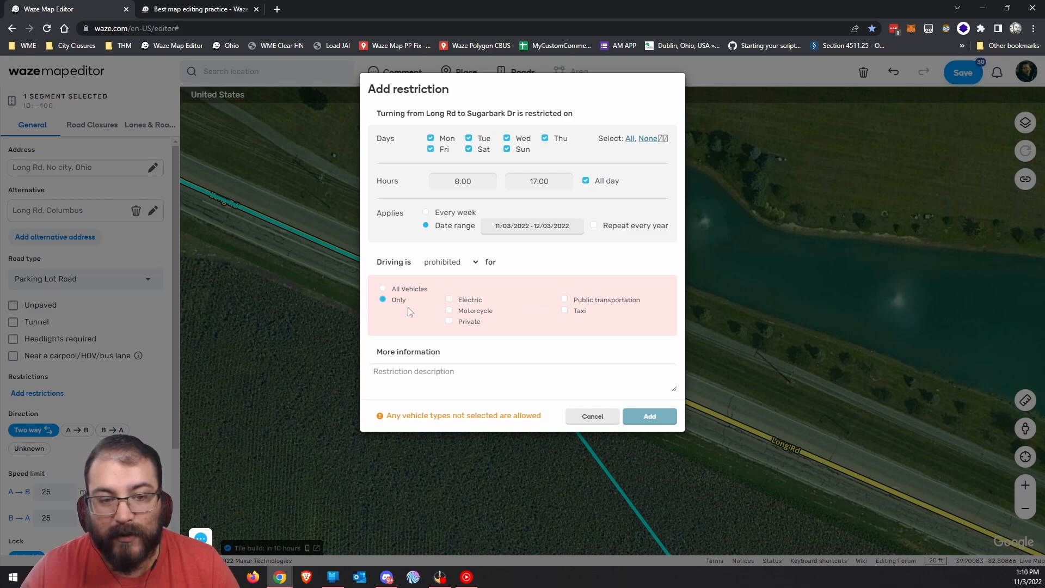
click(391, 289)
click(416, 373)
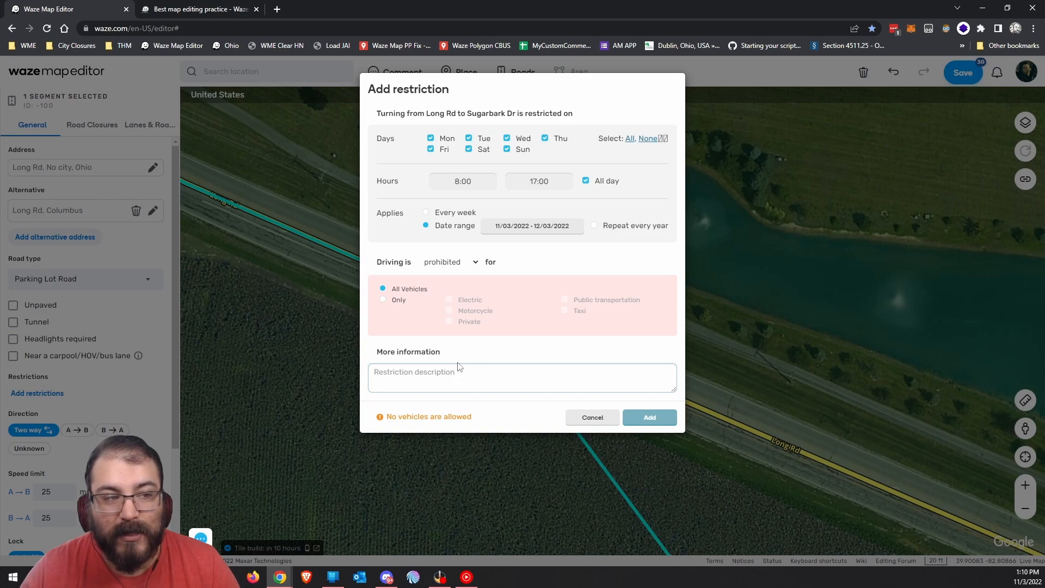
text(cont)
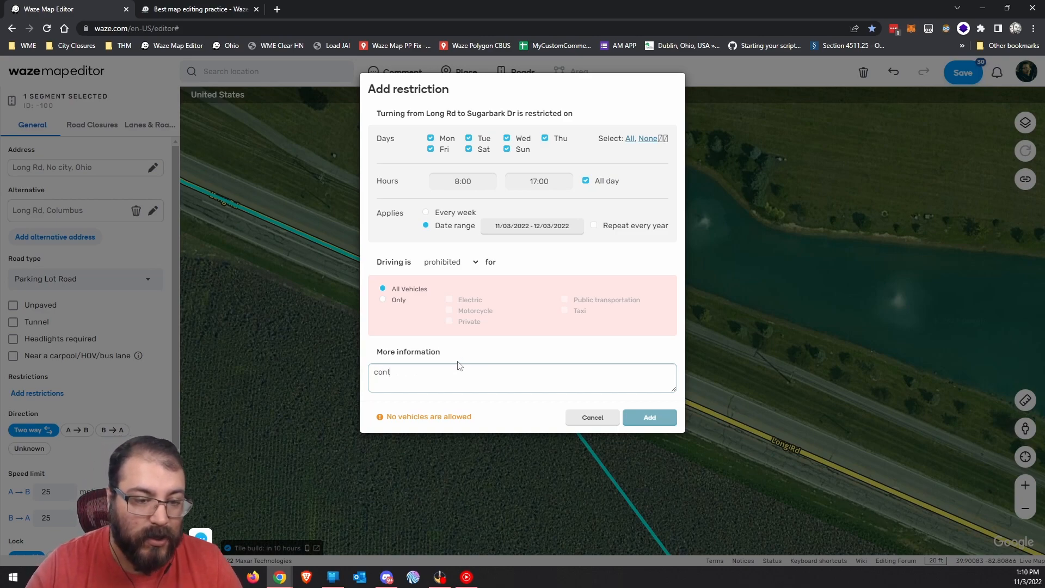
click(649, 417)
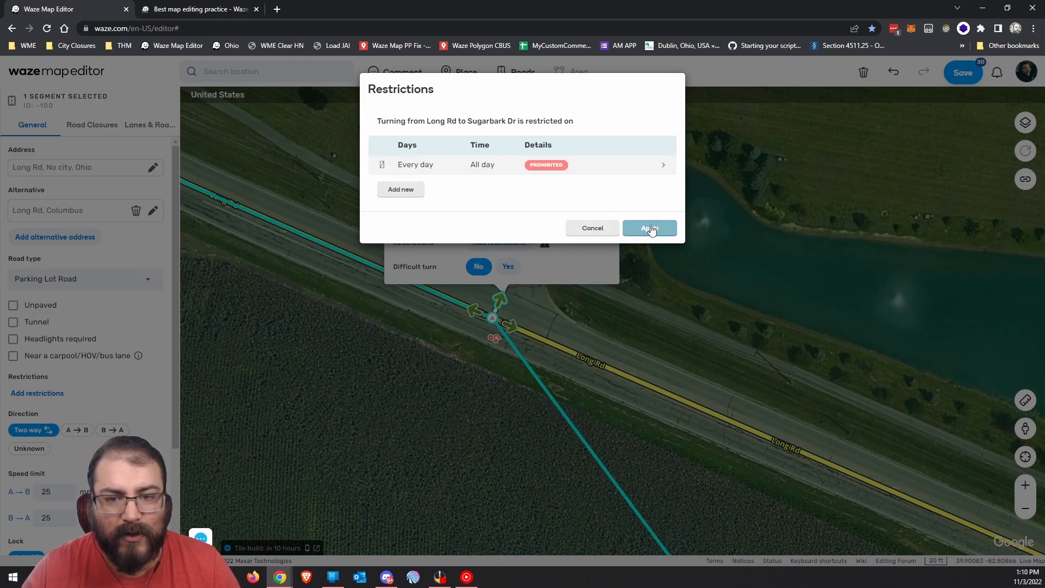
click(649, 228)
click(437, 366)
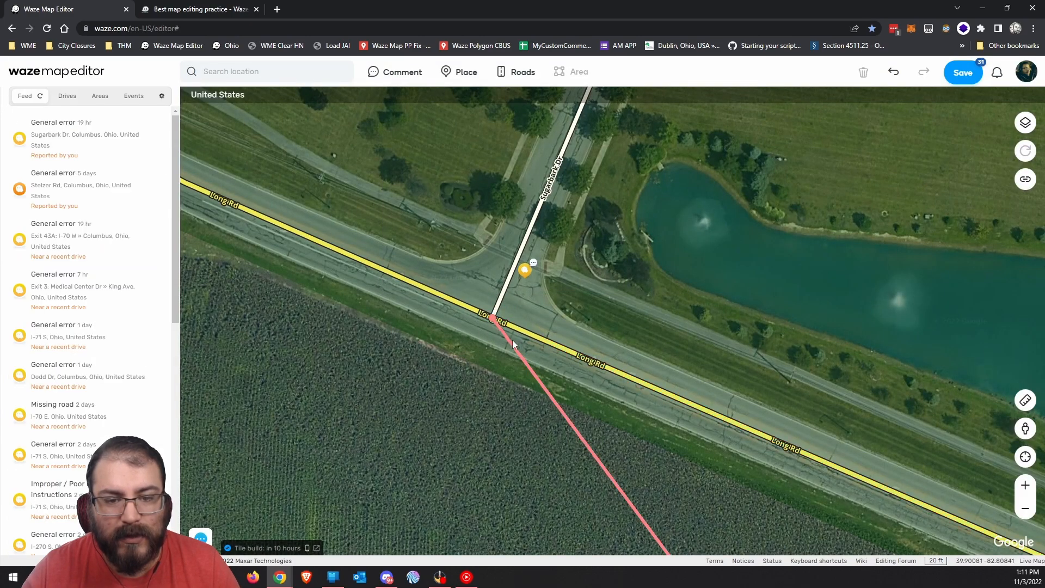
Step: Reselect the new segment and review the restriction on its turn to Sugarbark Dr without changing it
click(512, 343)
click(502, 306)
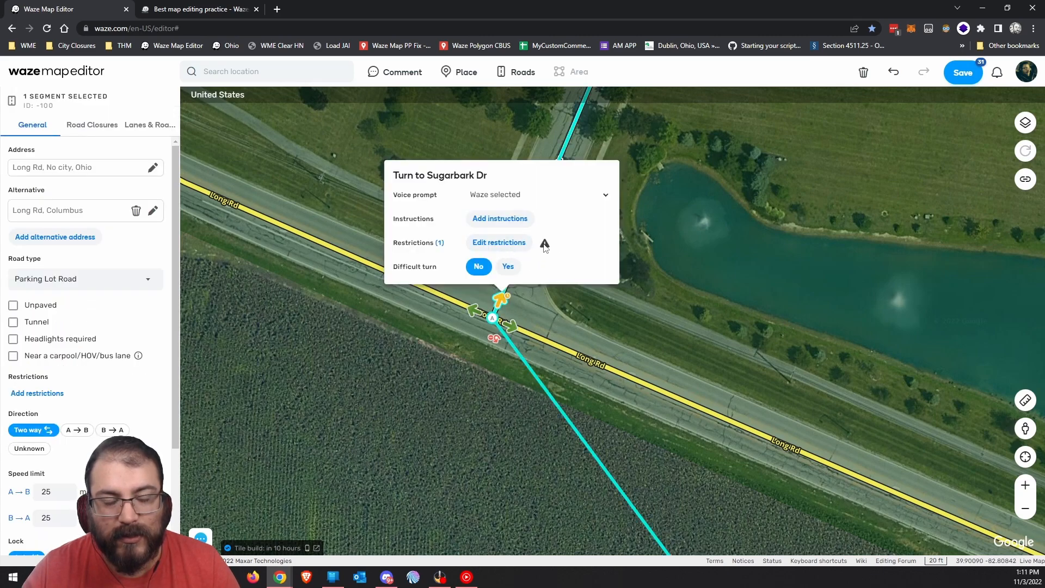
click(503, 243)
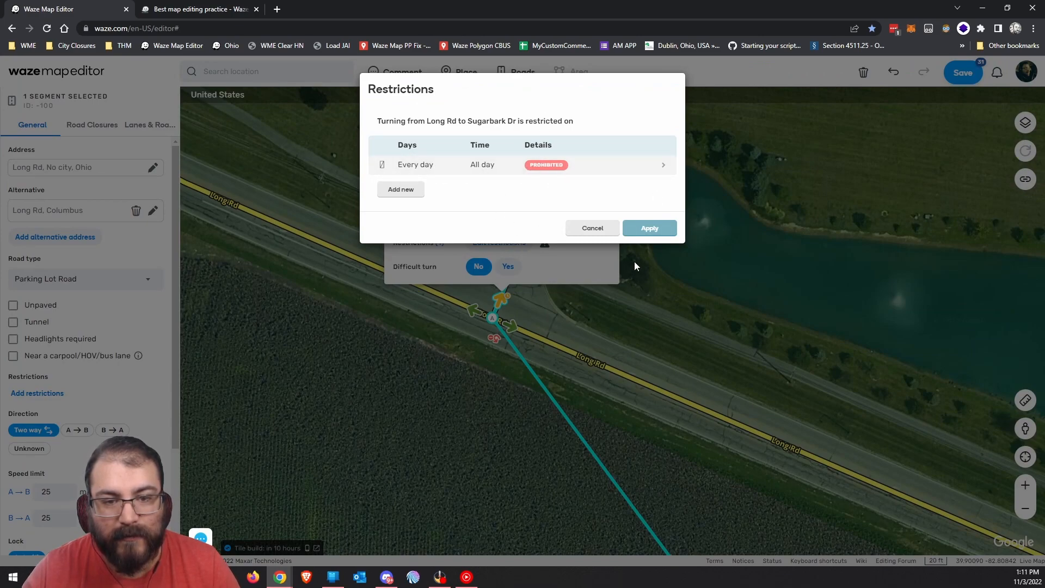
click(585, 231)
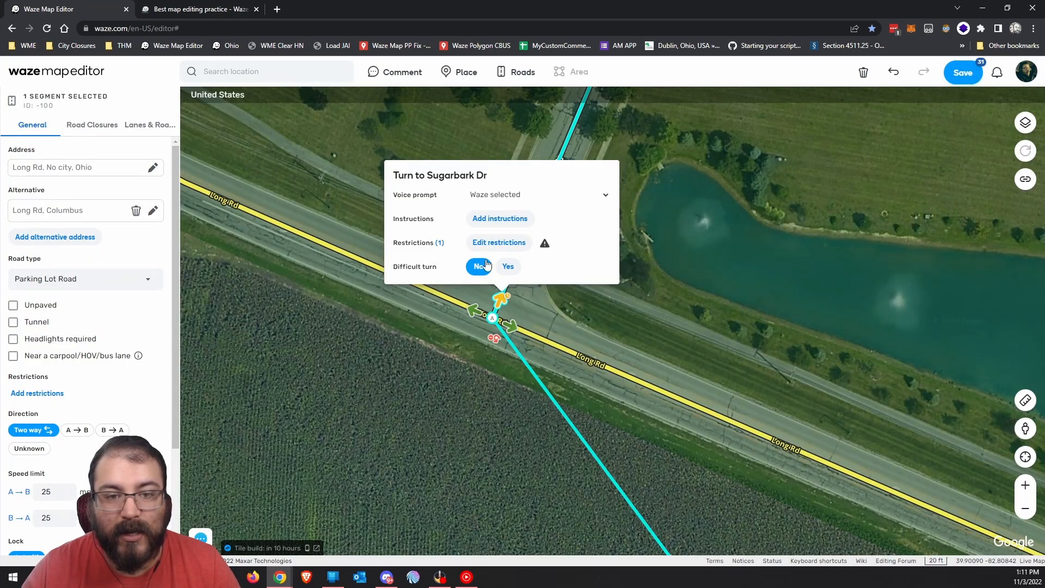
Step: Disallow and re-allow the new segment's turn to Sugarbark Dr, and set its difficult turn option to Yes
click(506, 303)
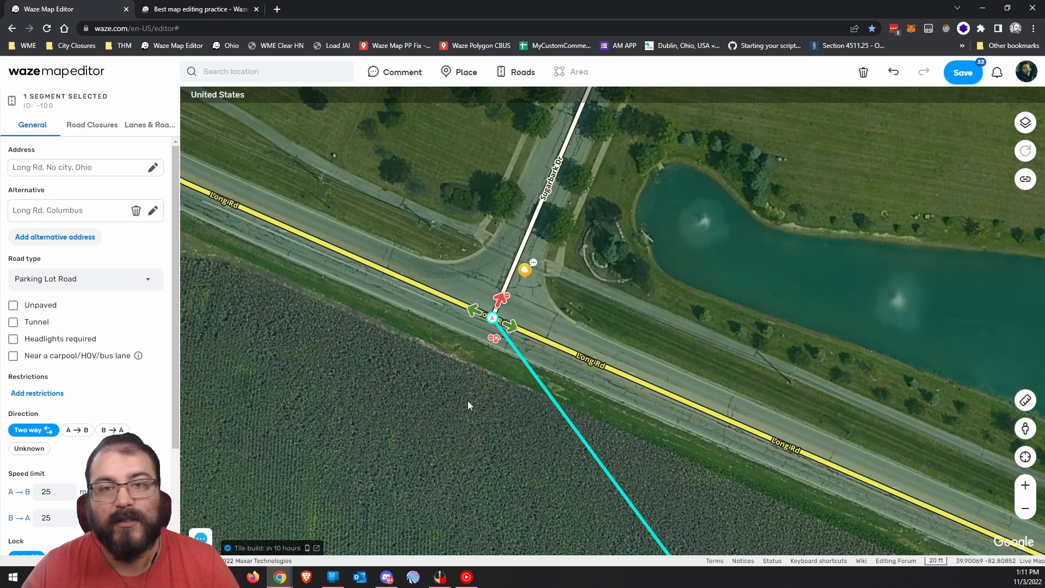
click(501, 300)
click(498, 267)
click(479, 266)
click(508, 266)
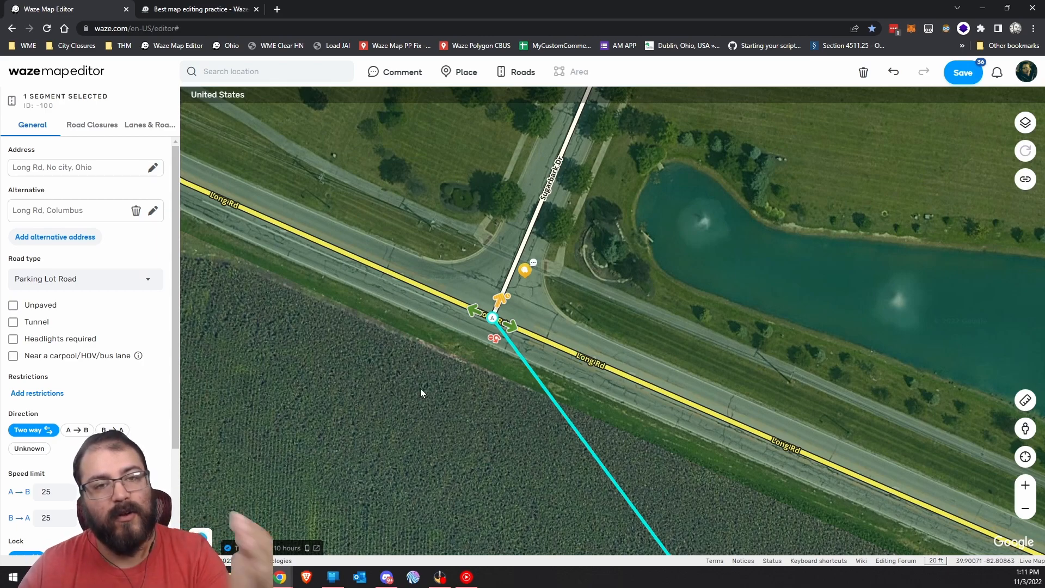
Step: Try marking the new segment's turn to eastbound Long Rd as difficult and view the schedule options for it
mouse_move(510, 324)
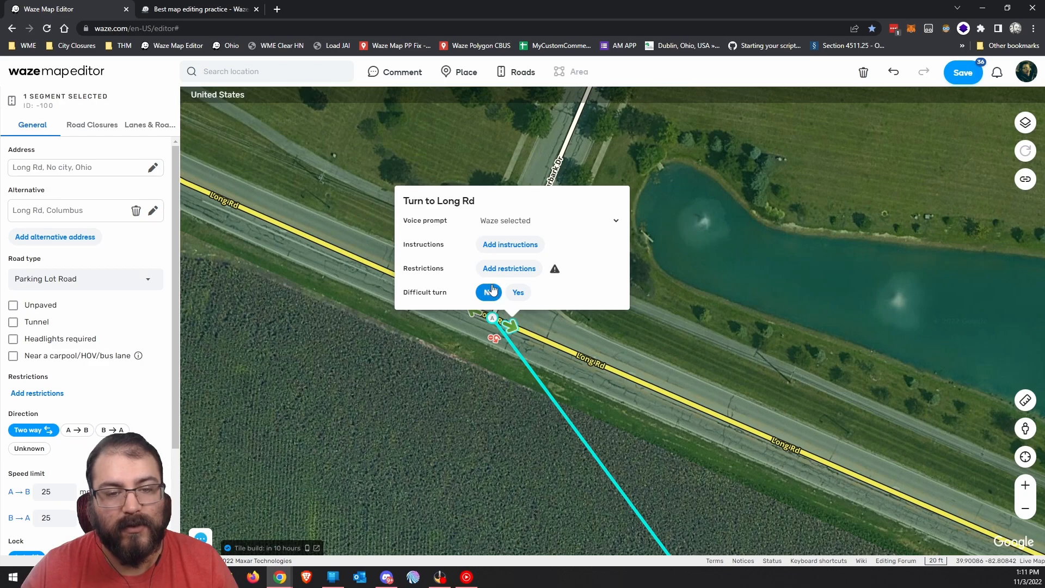
click(518, 292)
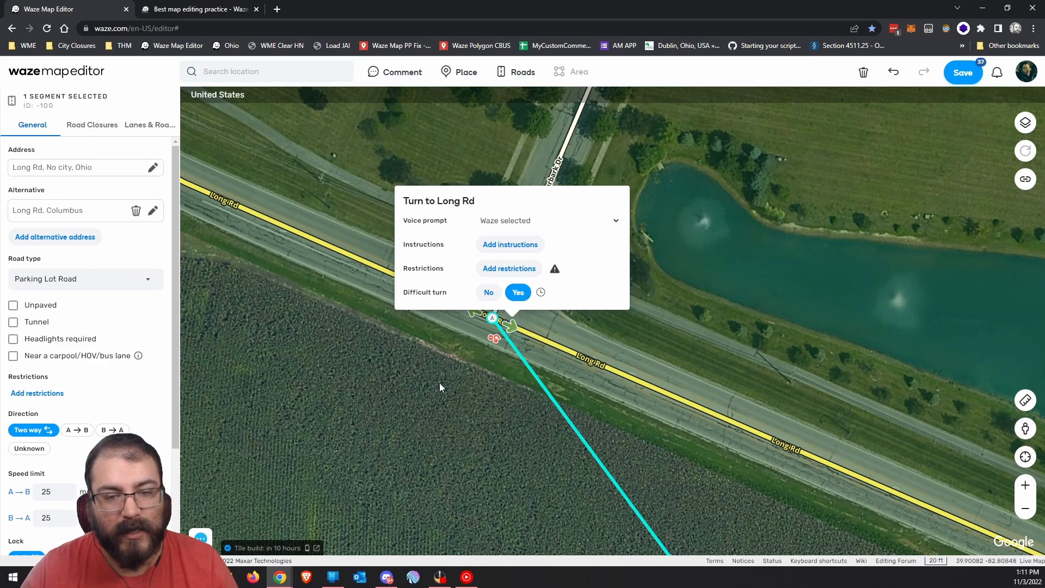
click(541, 293)
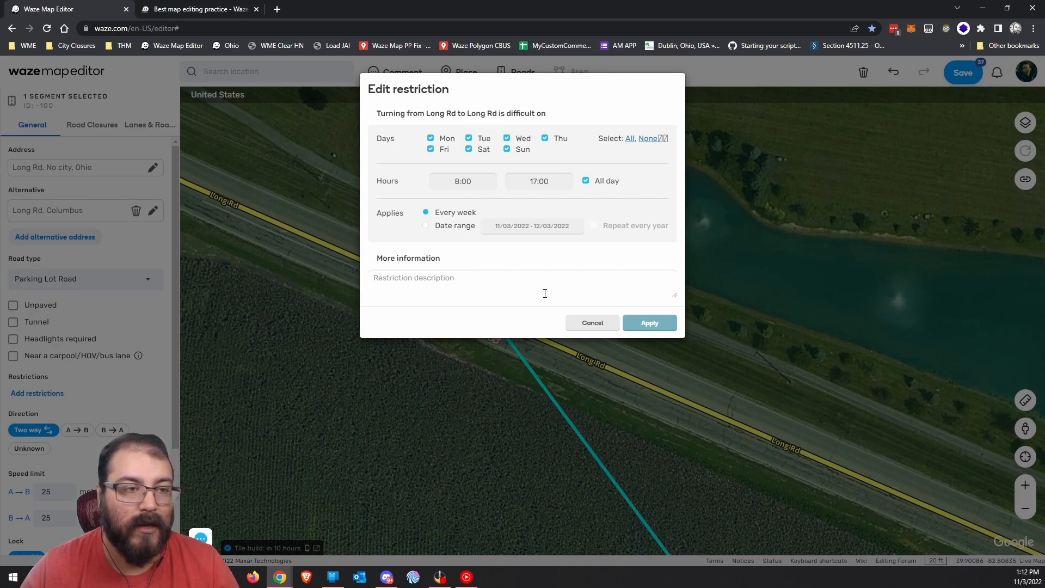
click(592, 324)
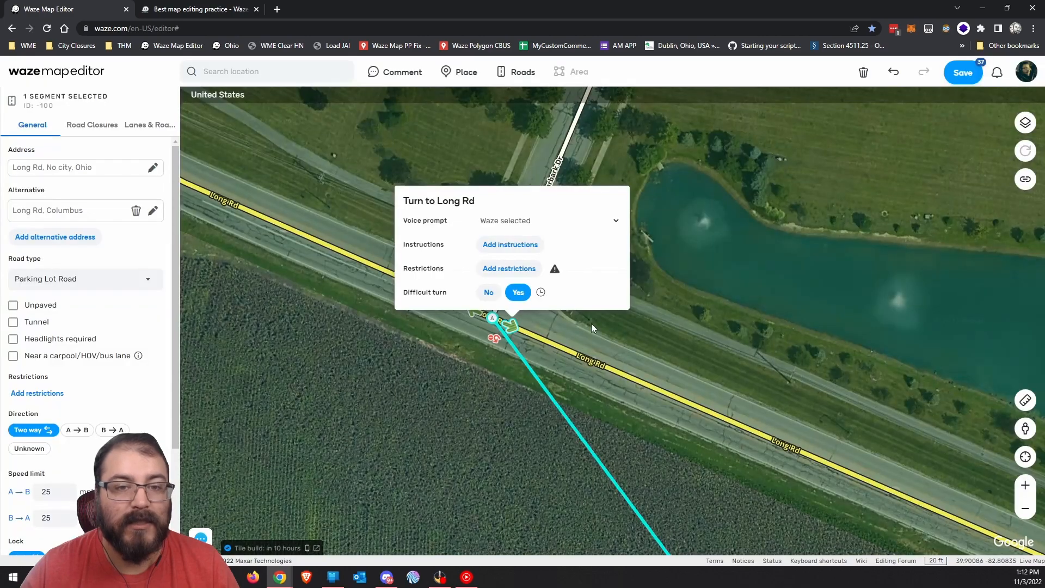
click(489, 292)
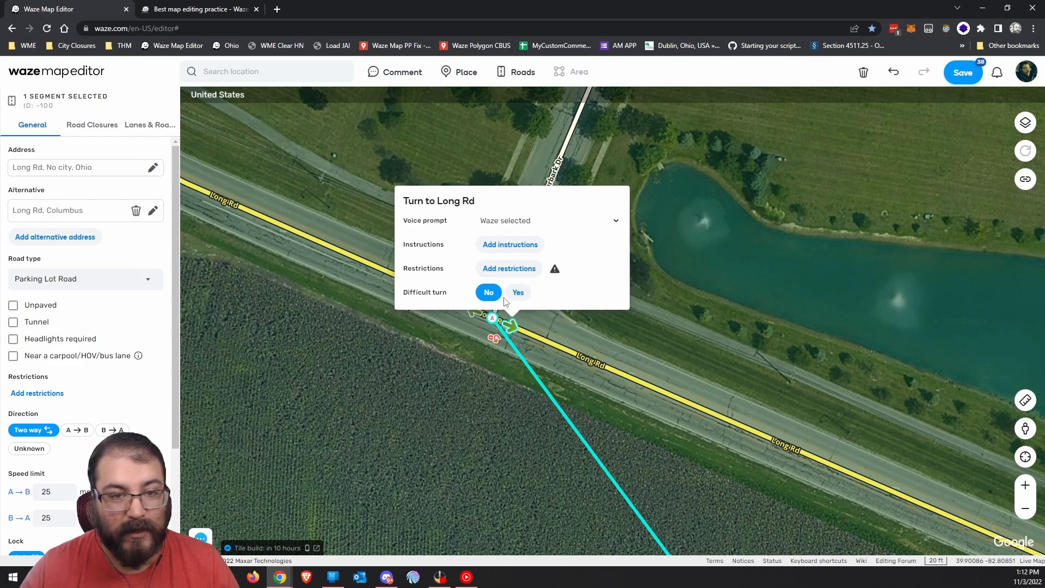
click(434, 358)
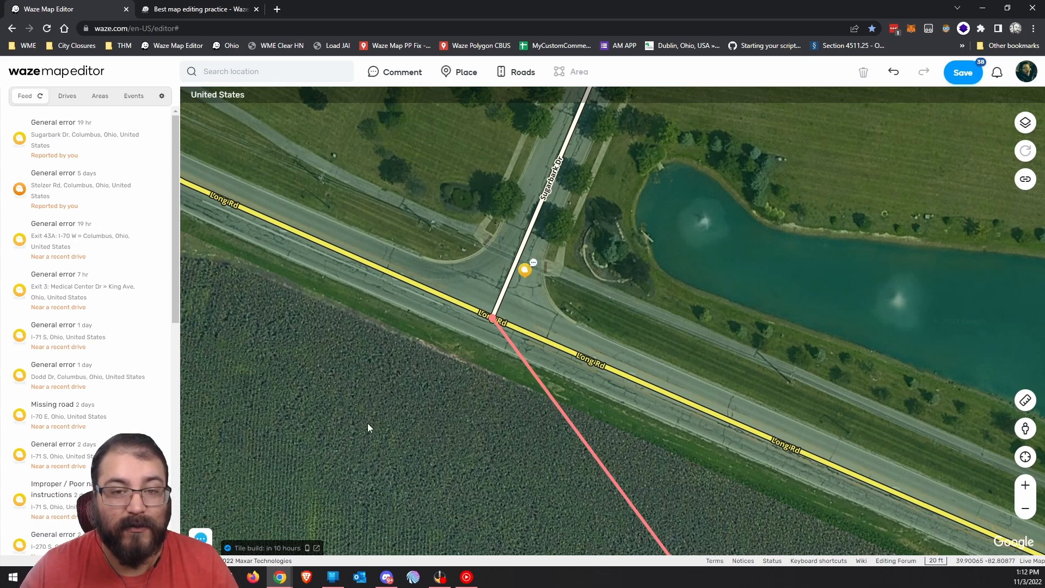
Step: Select the new segment again and look through its road closure and lane settings before returning to the general properties
drag(404, 427, 441, 449)
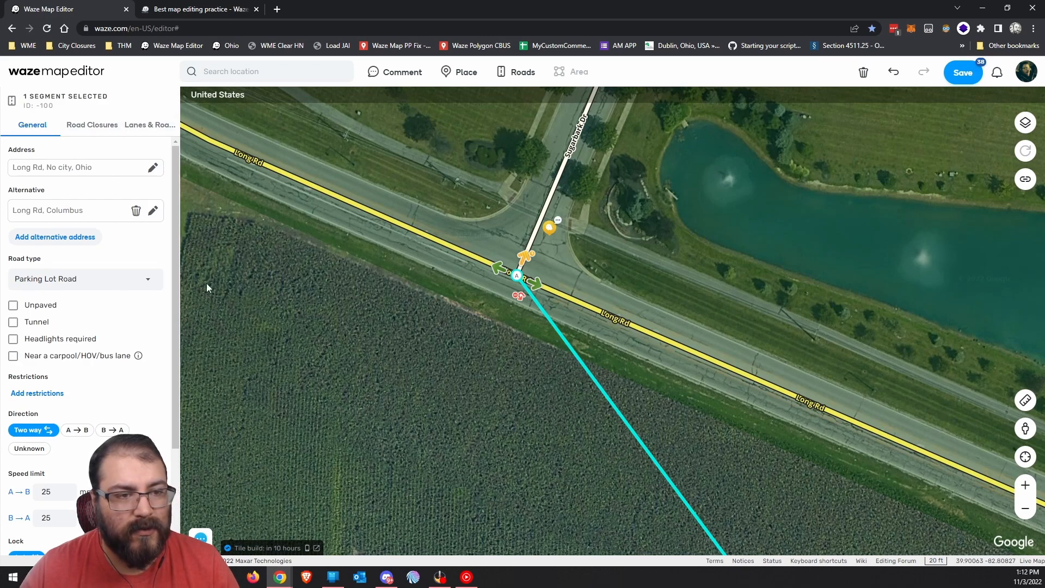
click(86, 136)
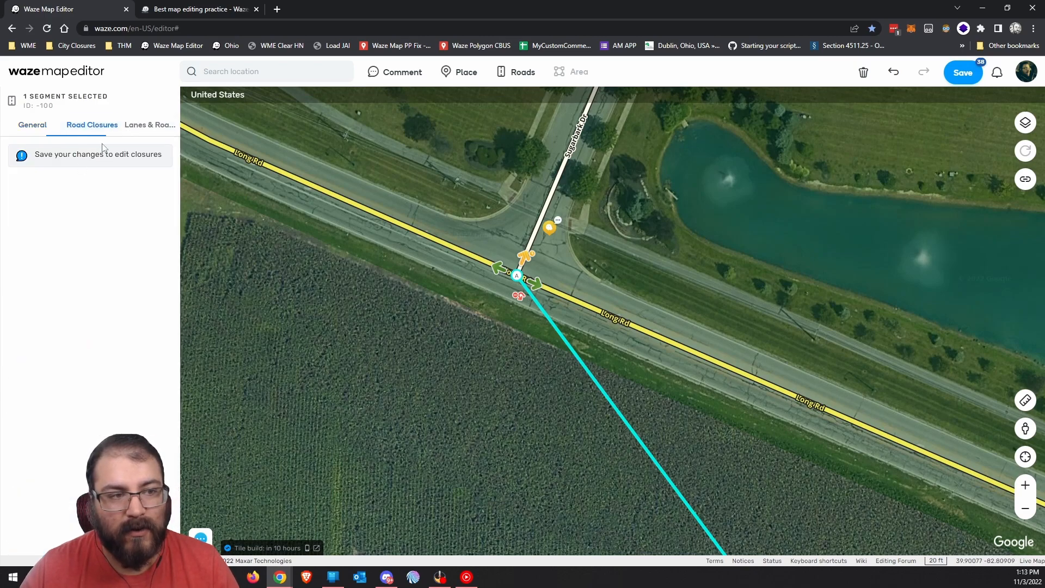
click(134, 126)
click(32, 131)
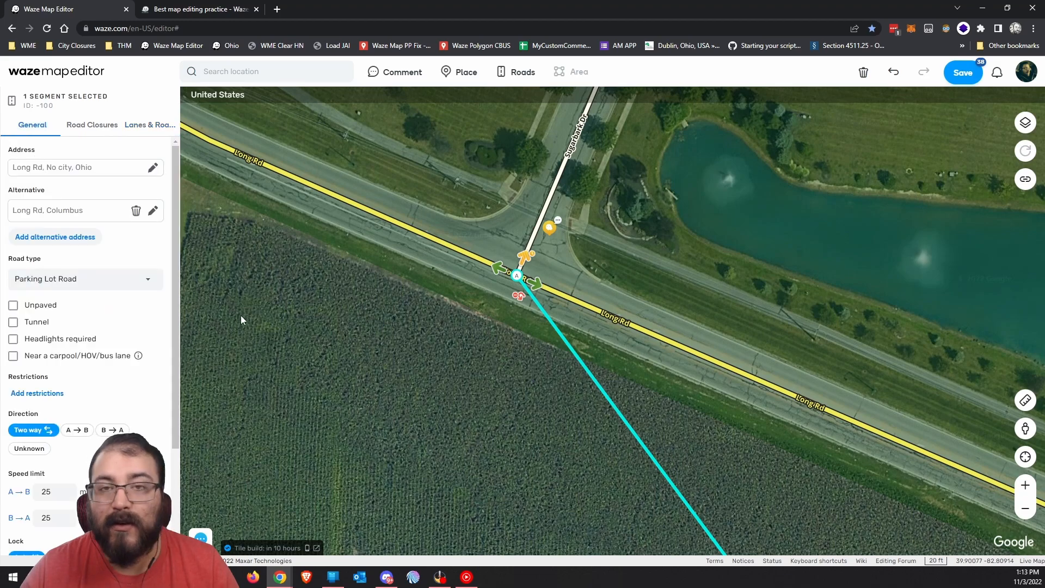
drag(178, 299, 175, 244)
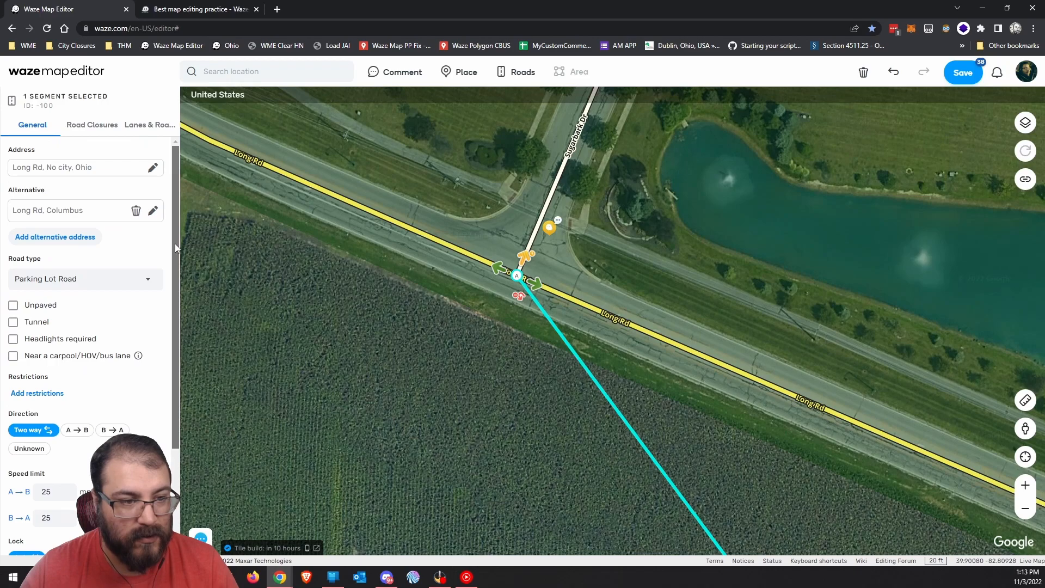
Step: Examine the long driveway north of Long Rd, east of Bowen Rd, as an example of a private road
drag(434, 433, 400, 387)
drag(473, 455, 419, 377)
scroll(501, 429, down, 1)
drag(491, 471, 460, 325)
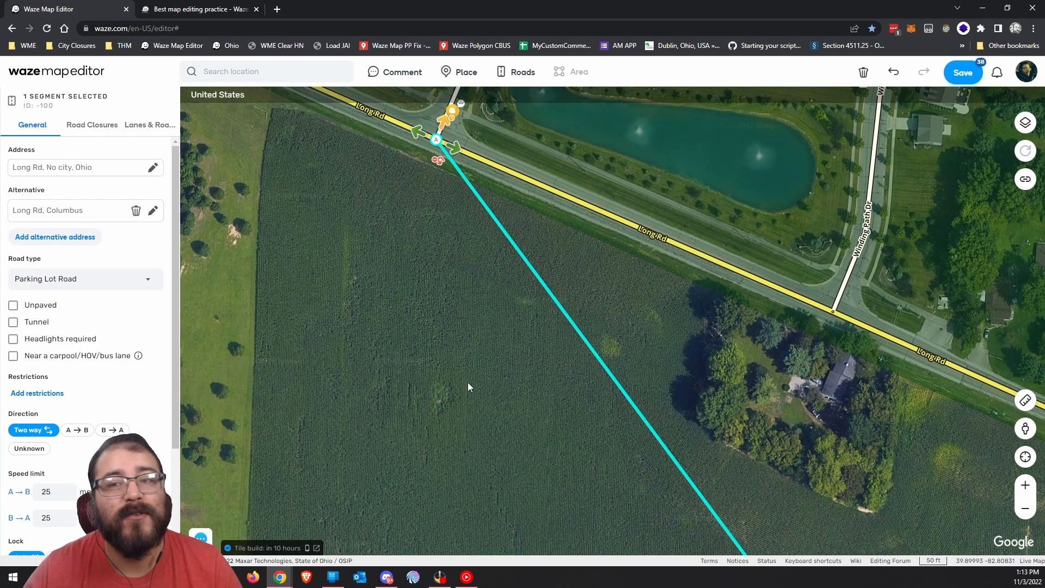
drag(761, 367, 245, 201)
drag(925, 479, 526, 352)
drag(462, 285, 321, 398)
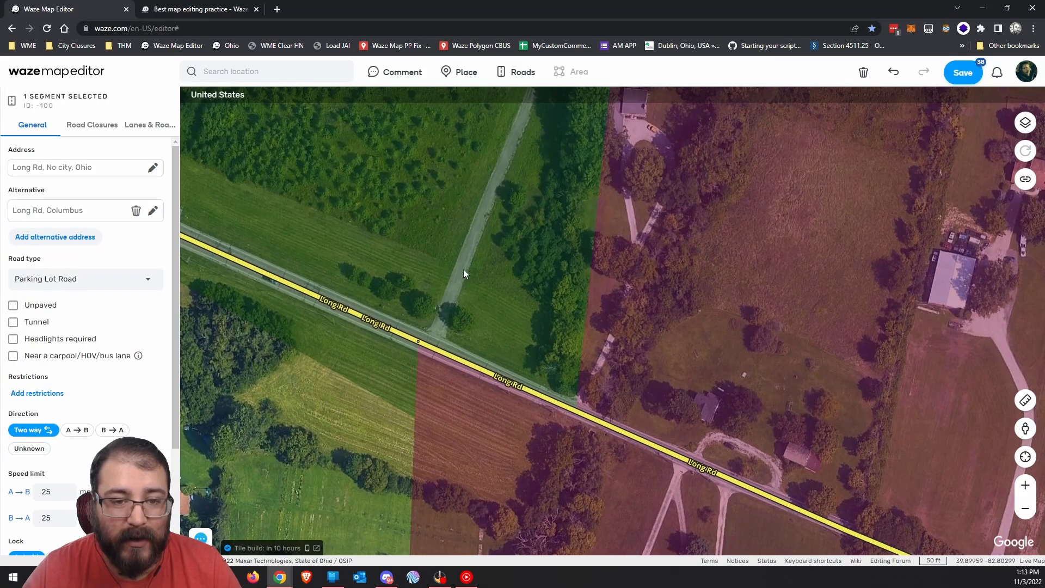
drag(453, 300, 430, 435)
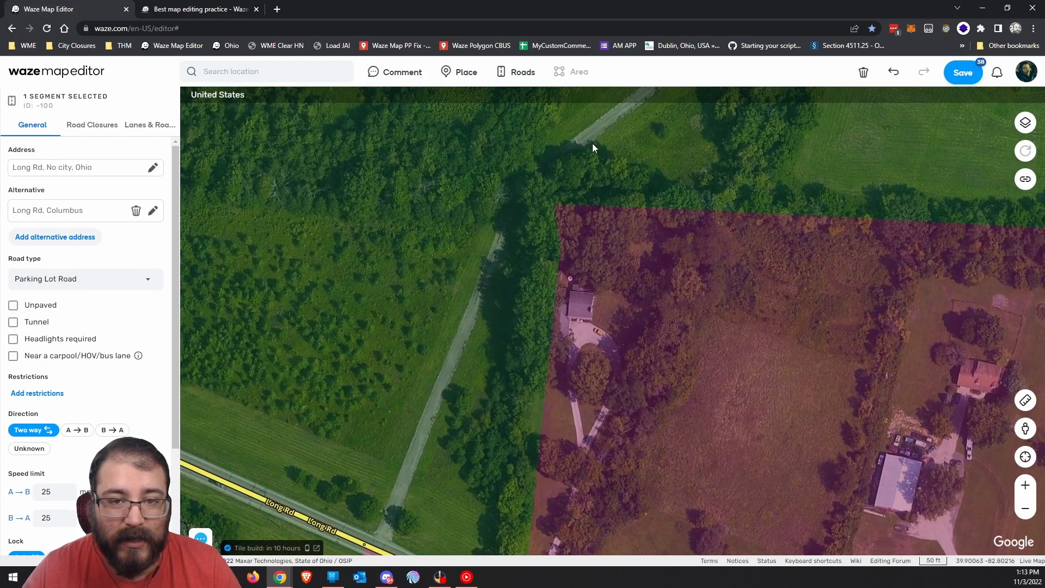
drag(597, 139, 469, 292)
drag(702, 186, 499, 311)
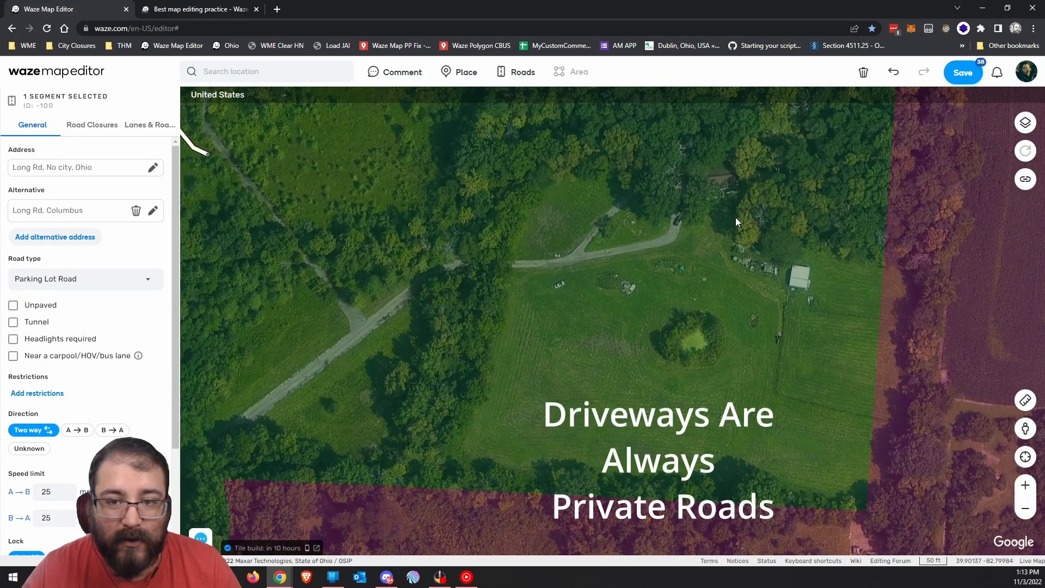
mouse_move(318, 392)
mouse_down()
mouse_move(383, 380)
mouse_move(754, 153)
mouse_up()
drag(598, 267, 508, 387)
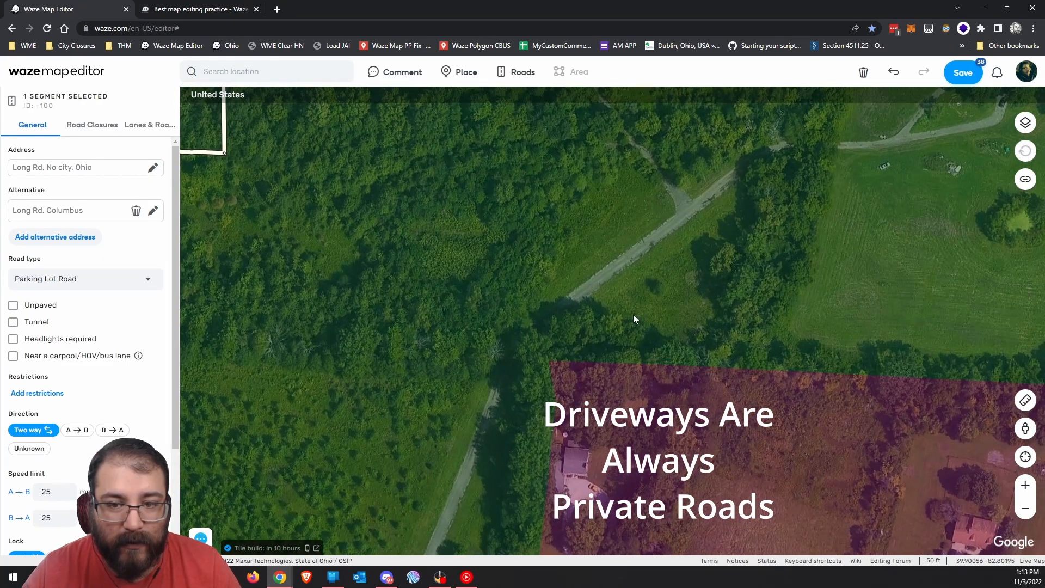
scroll(632, 315, down, 1)
drag(686, 314, 623, 333)
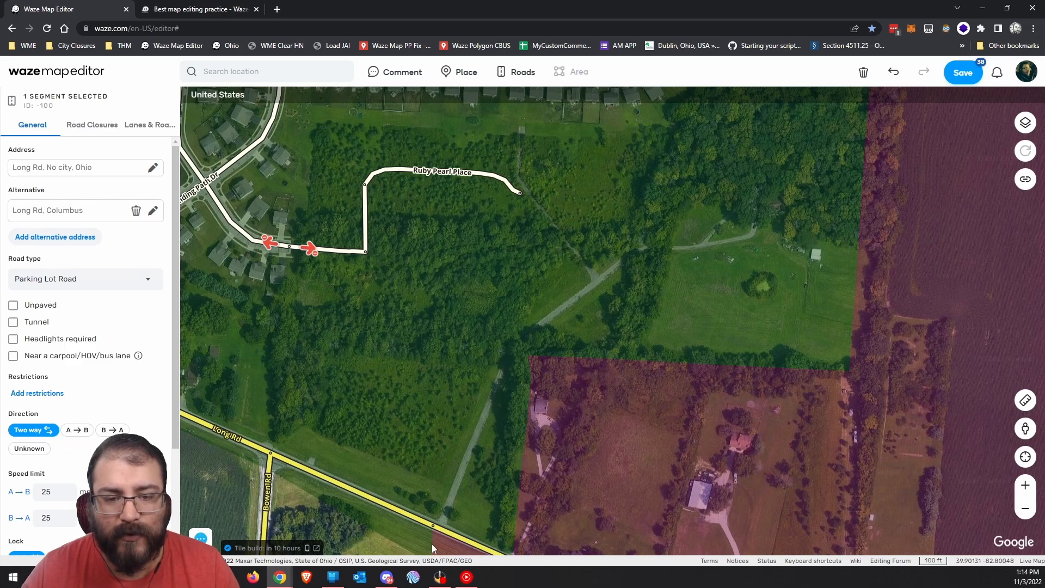
drag(404, 381, 424, 299)
drag(628, 198, 530, 371)
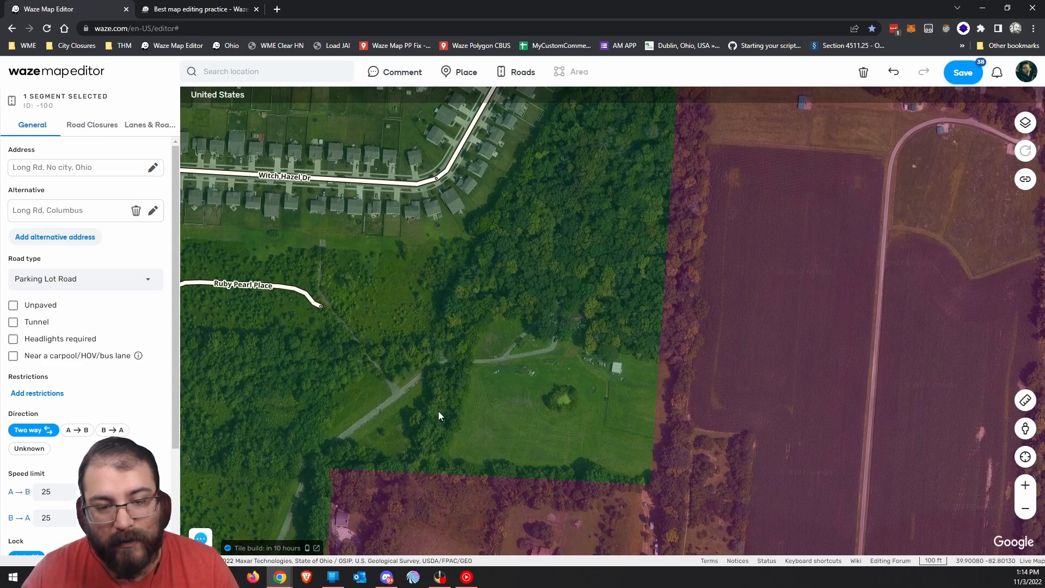
drag(413, 430, 584, 320)
drag(399, 457, 453, 357)
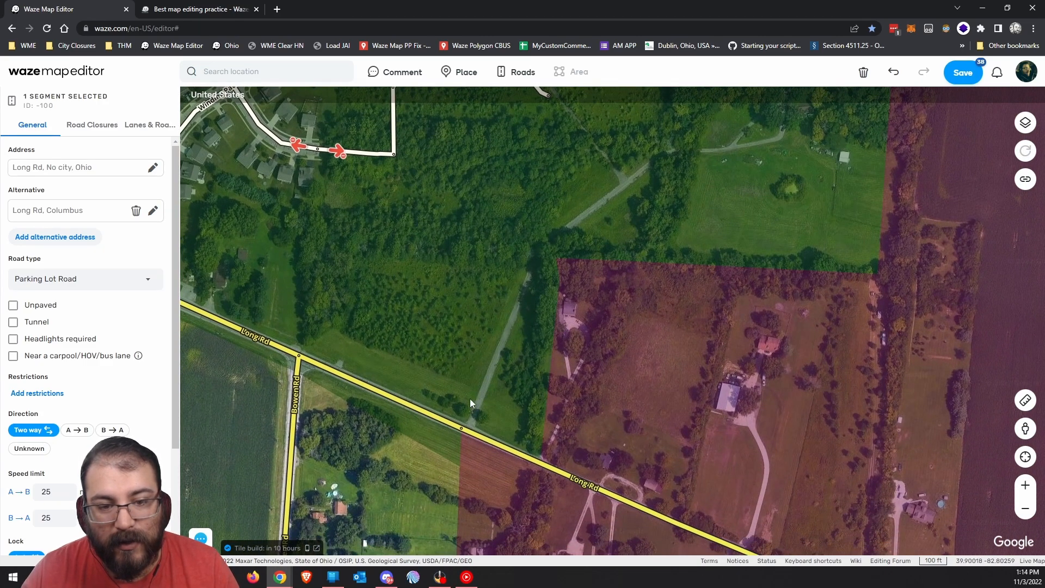
drag(371, 274, 443, 277)
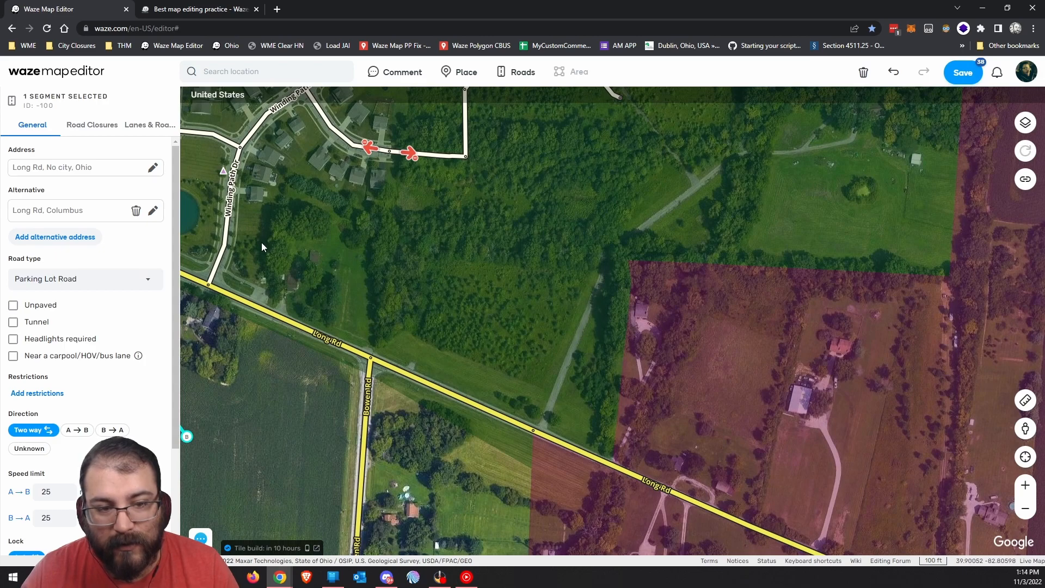
Step: Return to the new segment in the field south of Long Rd and deselect it
drag(261, 244, 499, 208)
drag(378, 411, 543, 495)
drag(512, 536, 506, 397)
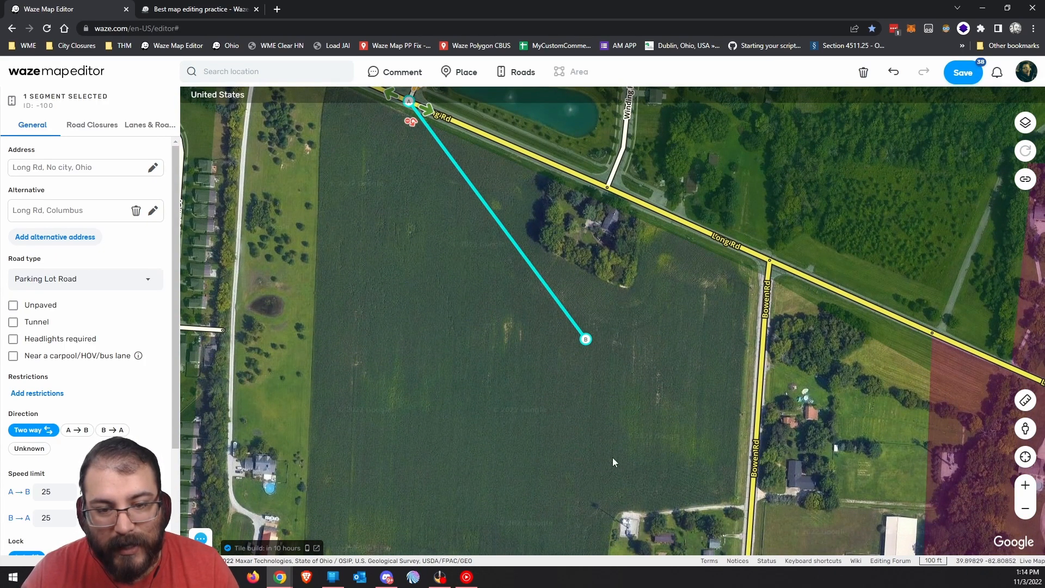
drag(432, 297, 452, 325)
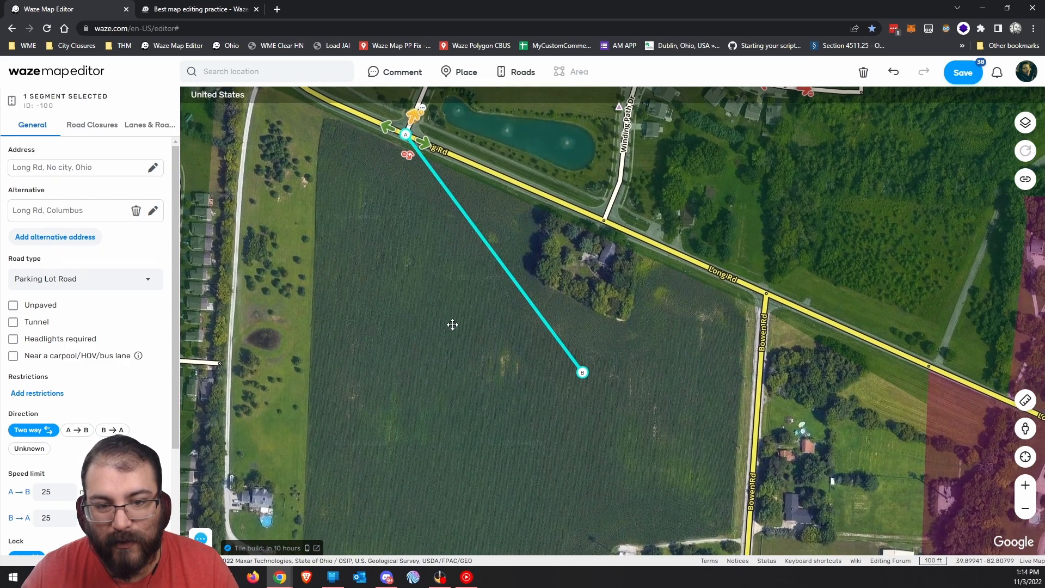
drag(467, 445, 474, 448)
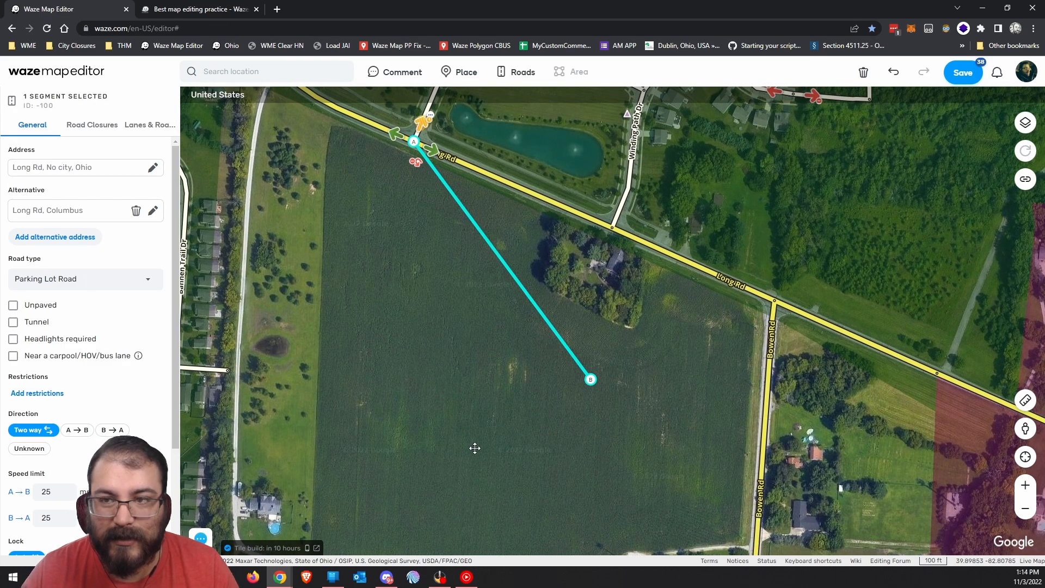
click(562, 437)
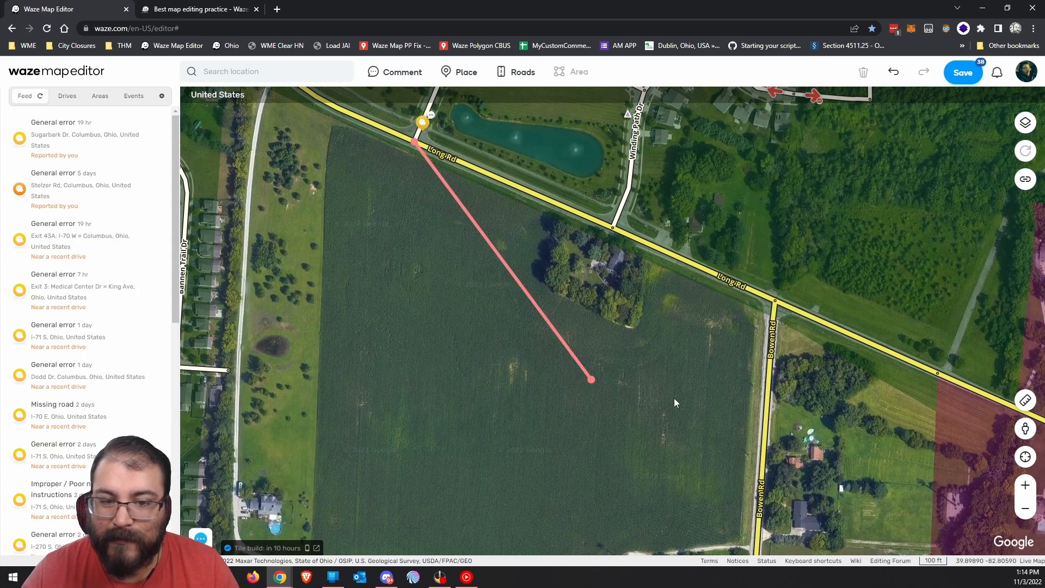
Step: Enable the userscript extension and reload the map editor, discarding the unsaved edits
click(929, 30)
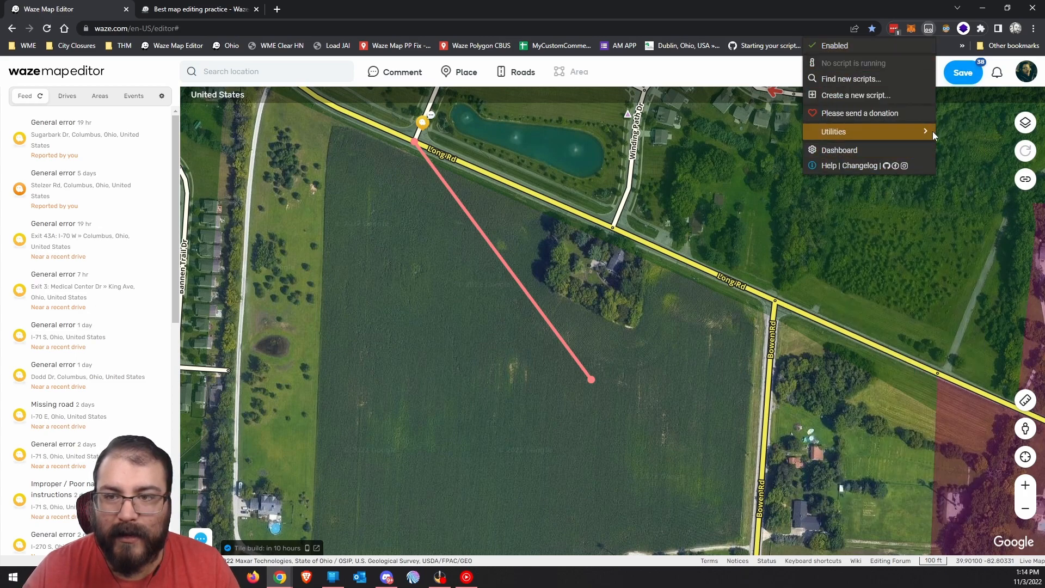
click(917, 181)
mouse_move(965, 79)
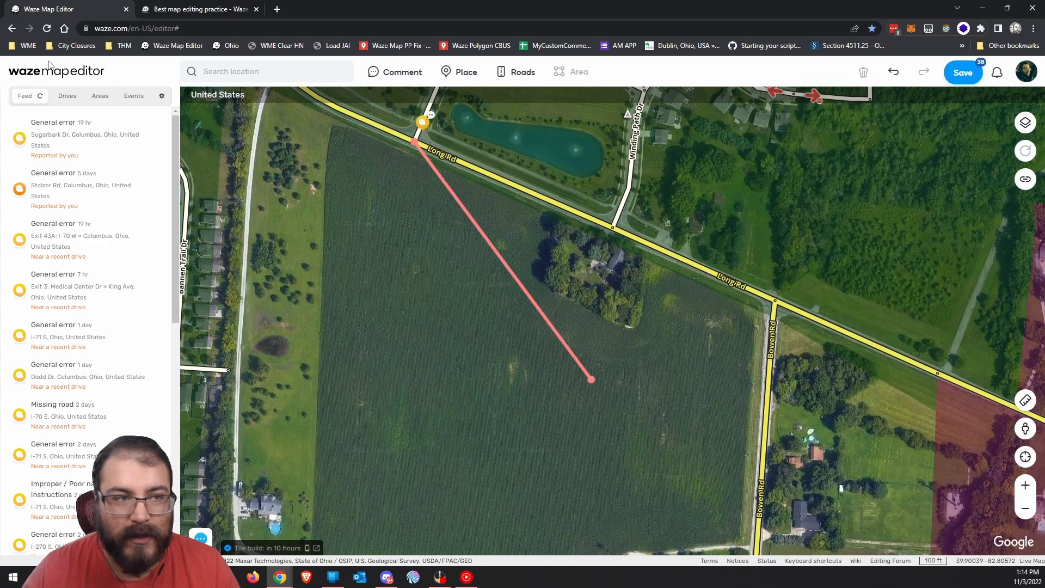
click(47, 28)
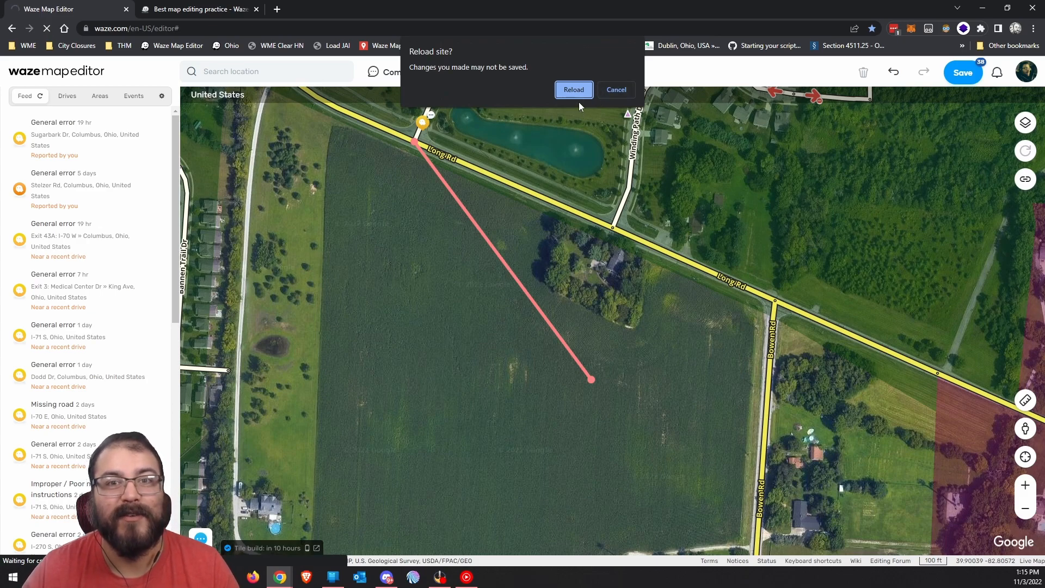
click(568, 89)
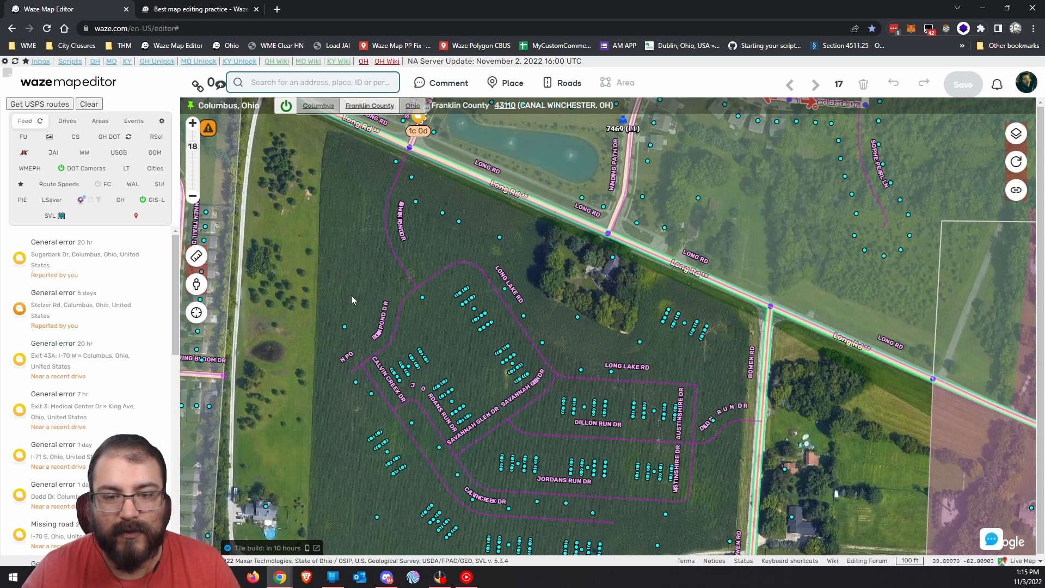
Step: Switch the GIS-L overlay off and on again to compare the field south of Long Rd with and without it
click(144, 202)
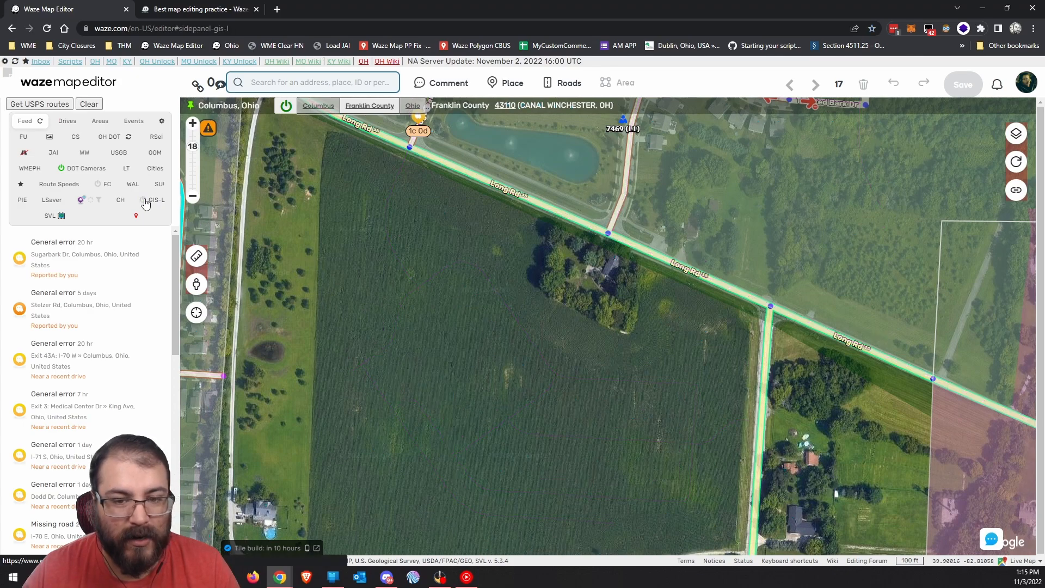
click(146, 202)
drag(622, 444, 597, 373)
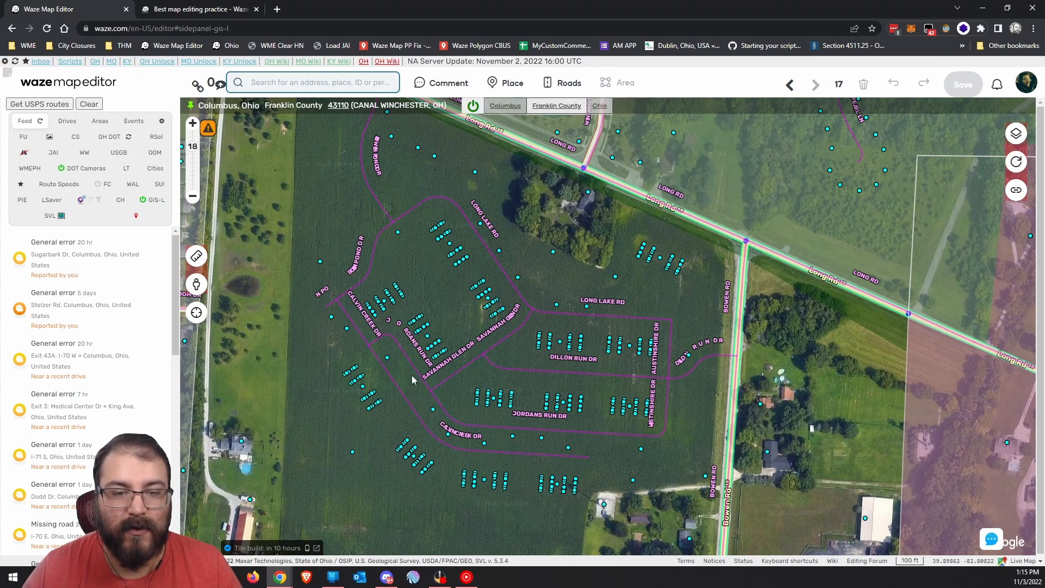
drag(454, 312, 492, 368)
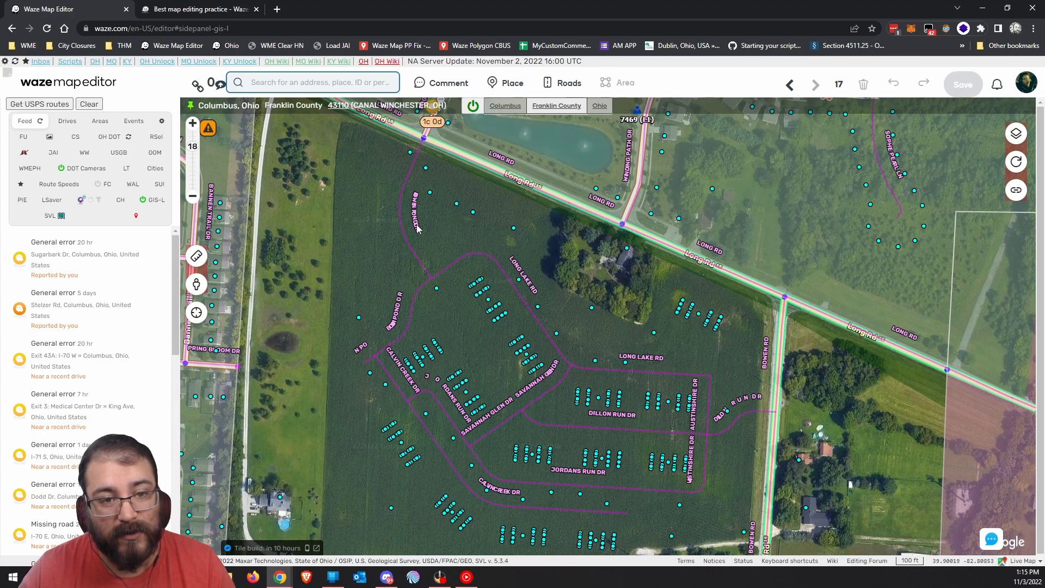
Step: Examine the GIS line and label of Bowen Pond Dr up close, along with the surrounding streets in the field
scroll(417, 228, up, 2)
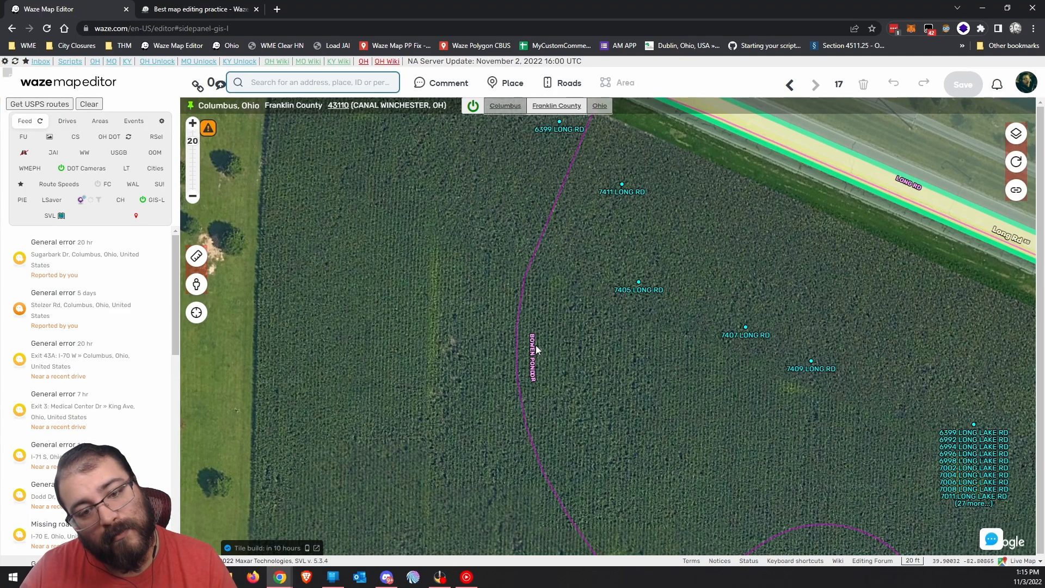
scroll(537, 379, up, 1)
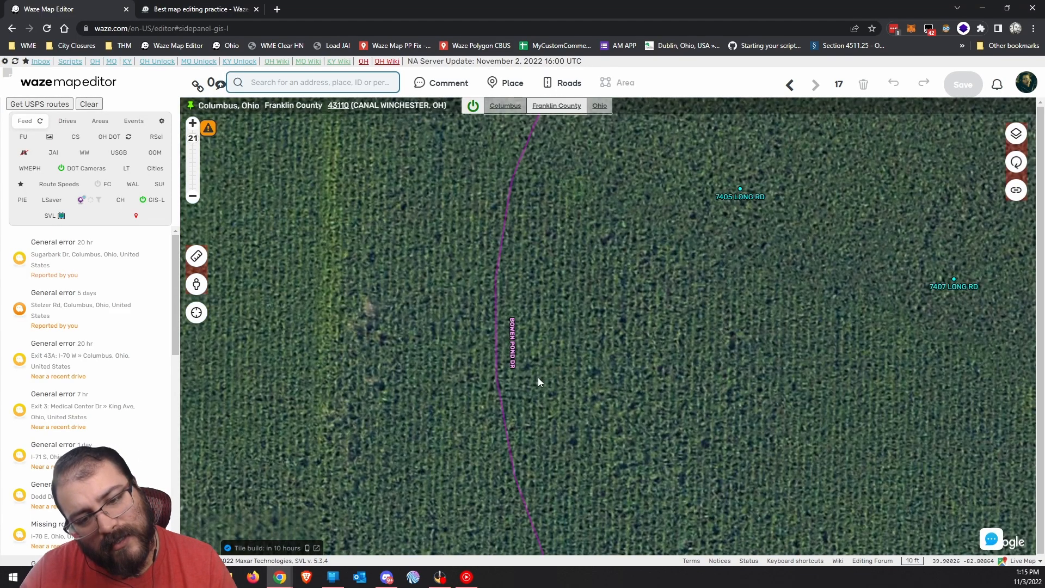
scroll(531, 378, down, 2)
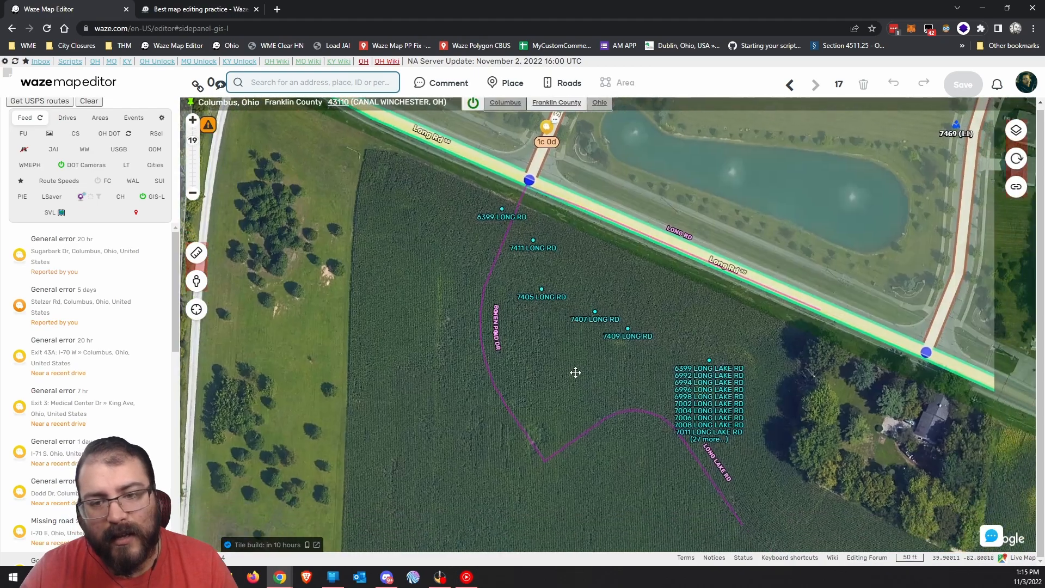
drag(575, 372, 480, 262)
scroll(548, 440, down, 1)
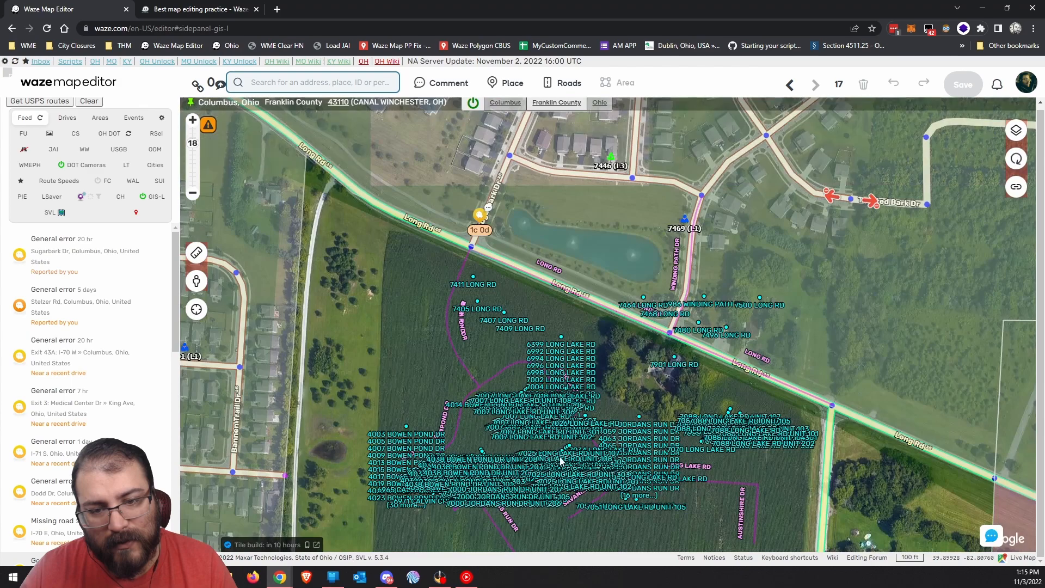
drag(560, 461, 537, 341)
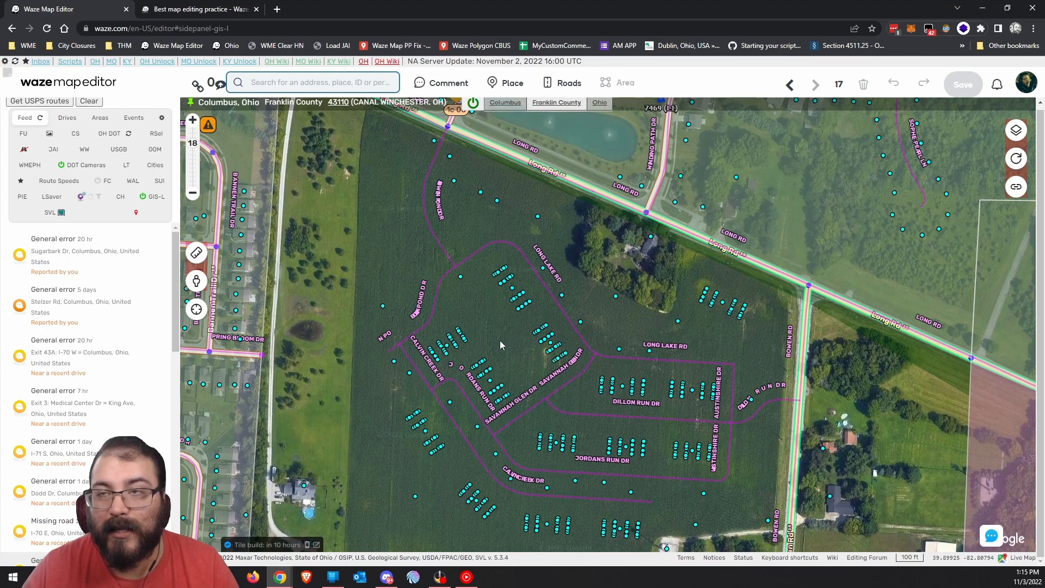
drag(496, 291, 536, 354)
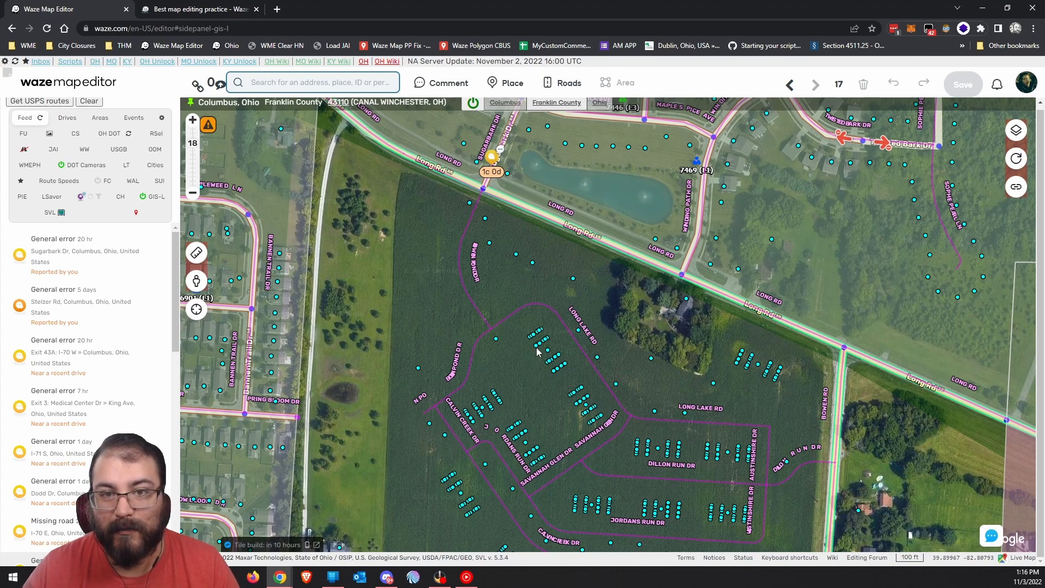
drag(547, 413, 521, 347)
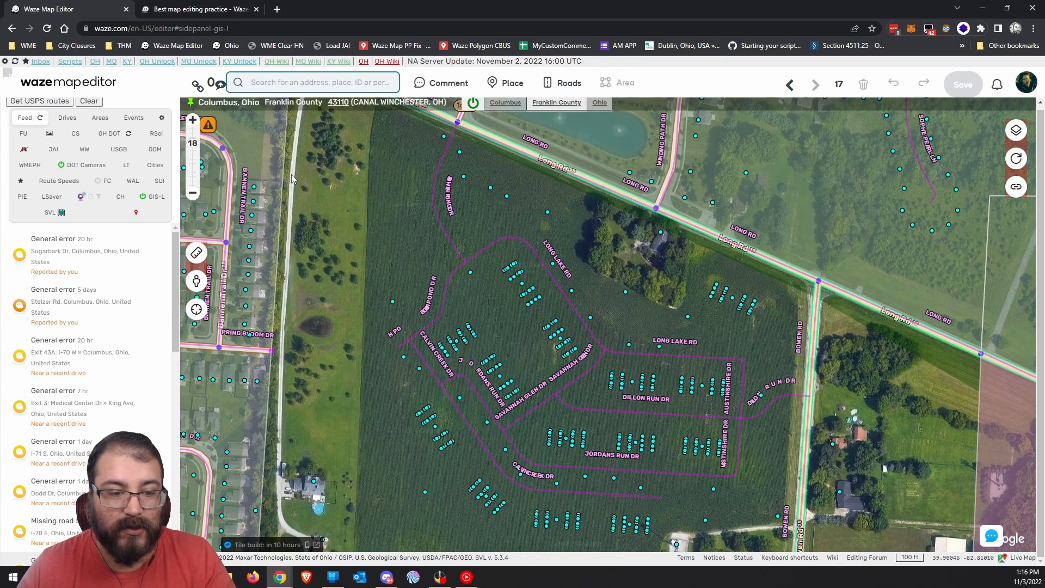
Step: Examine the GIS address points along Maple Spice Ave north of Long Rd against the houses in the imagery
drag(376, 240, 334, 445)
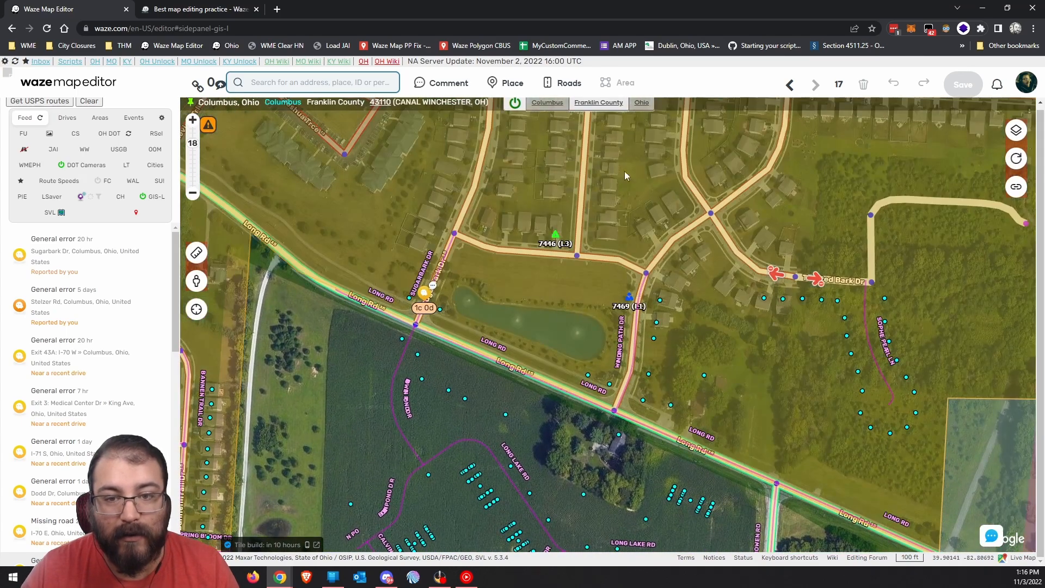
drag(568, 305, 594, 222)
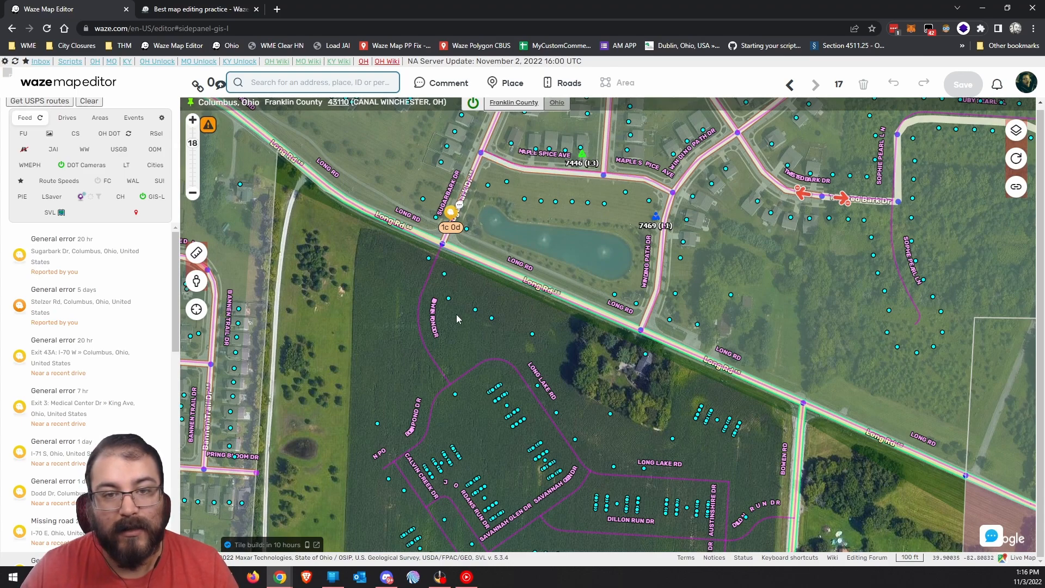
scroll(539, 212, up, 1)
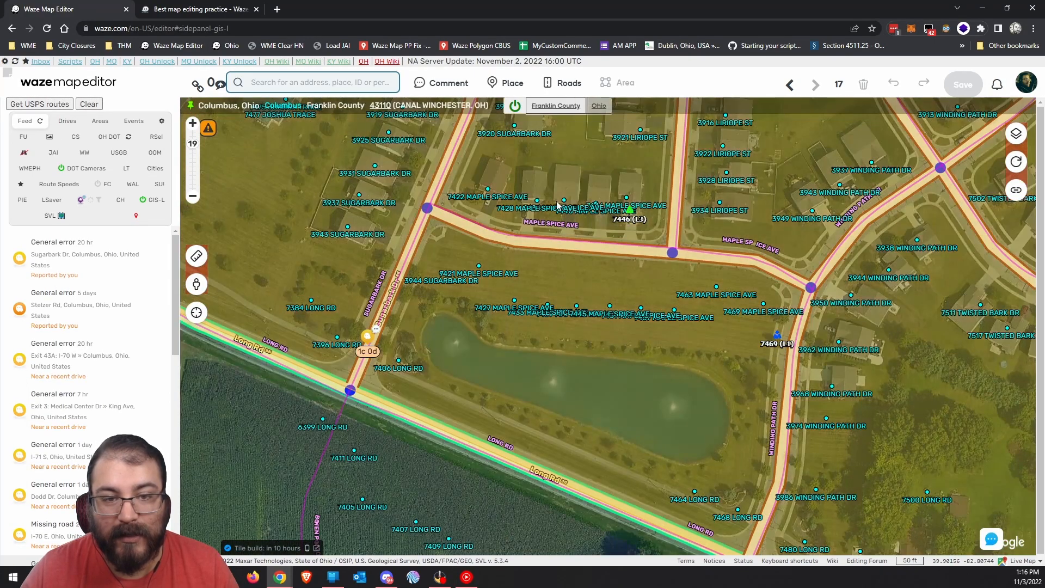
scroll(556, 204, up, 1)
drag(586, 345, 497, 374)
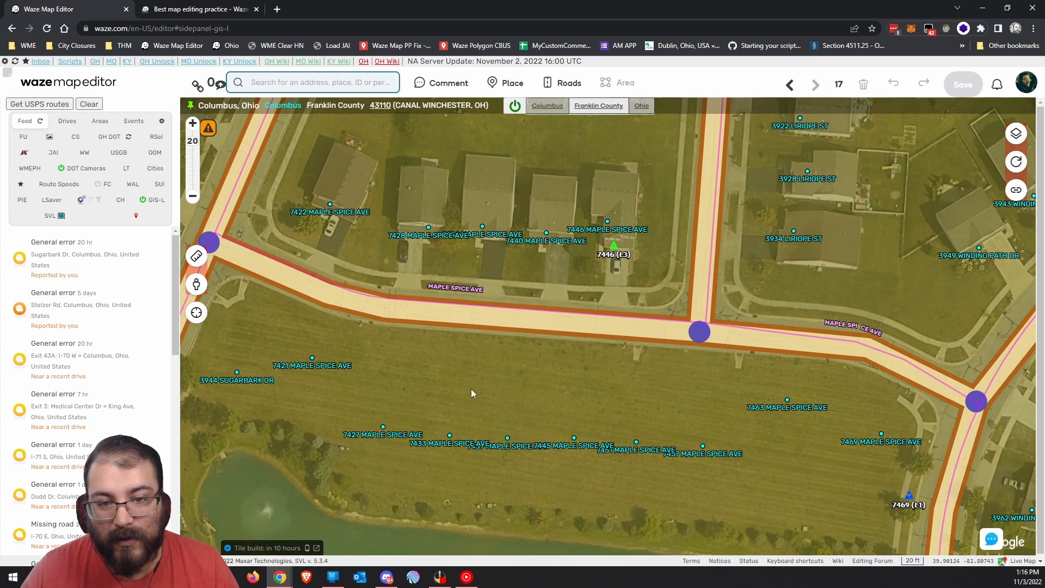
scroll(471, 389, down, 1)
scroll(412, 420, down, 1)
drag(412, 420, 504, 309)
drag(432, 378, 479, 265)
drag(477, 460, 414, 467)
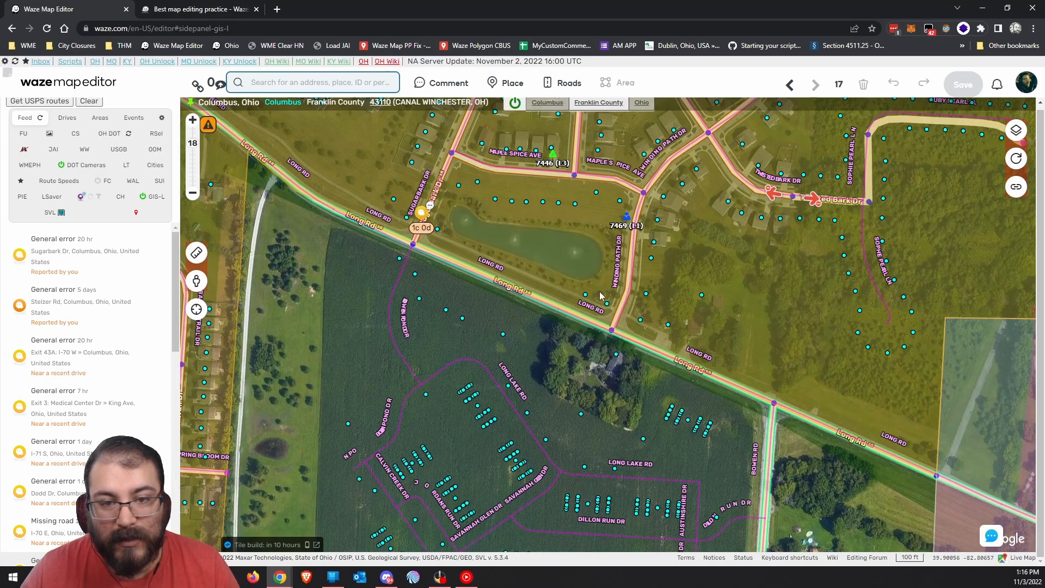
Step: Examine the GIS street names and unit address points around Bowen Pond Dr, Long Lake Rd, Savannah Glen Dr and Dillon Run Dr
drag(531, 442, 539, 297)
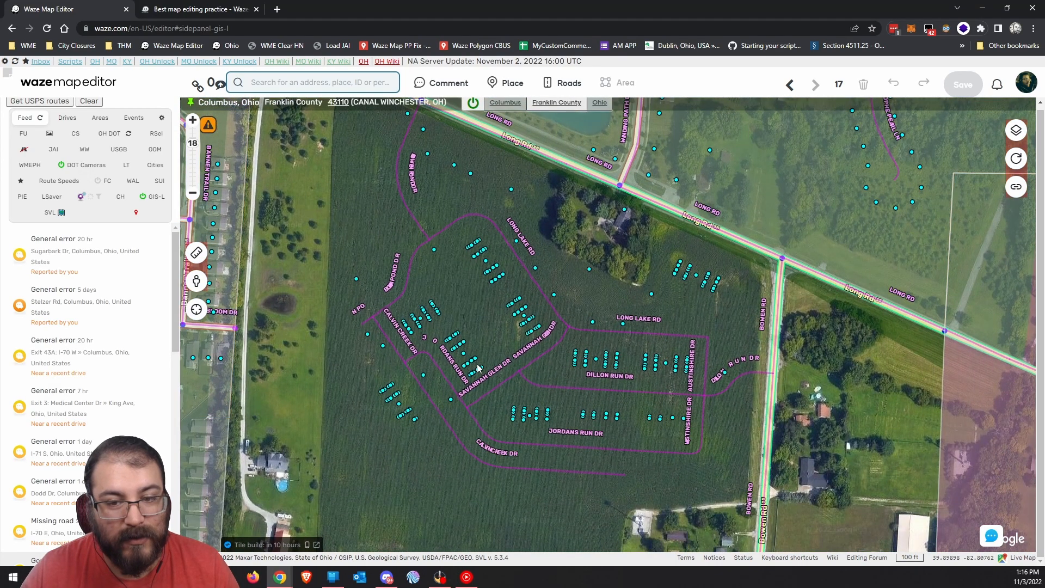
scroll(474, 368, up, 1)
drag(449, 284, 530, 439)
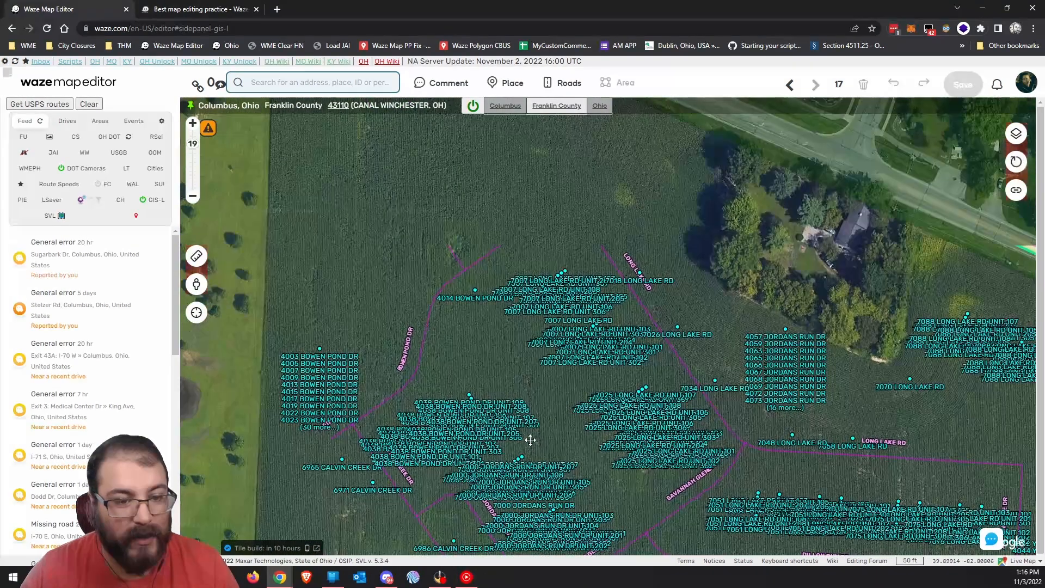
drag(610, 329, 490, 393)
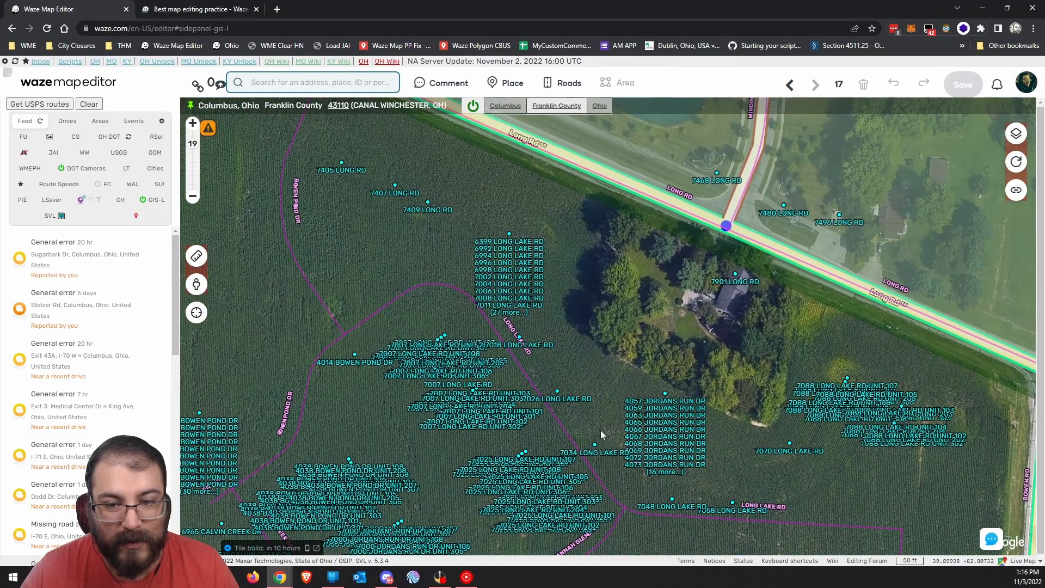
drag(586, 352, 561, 364)
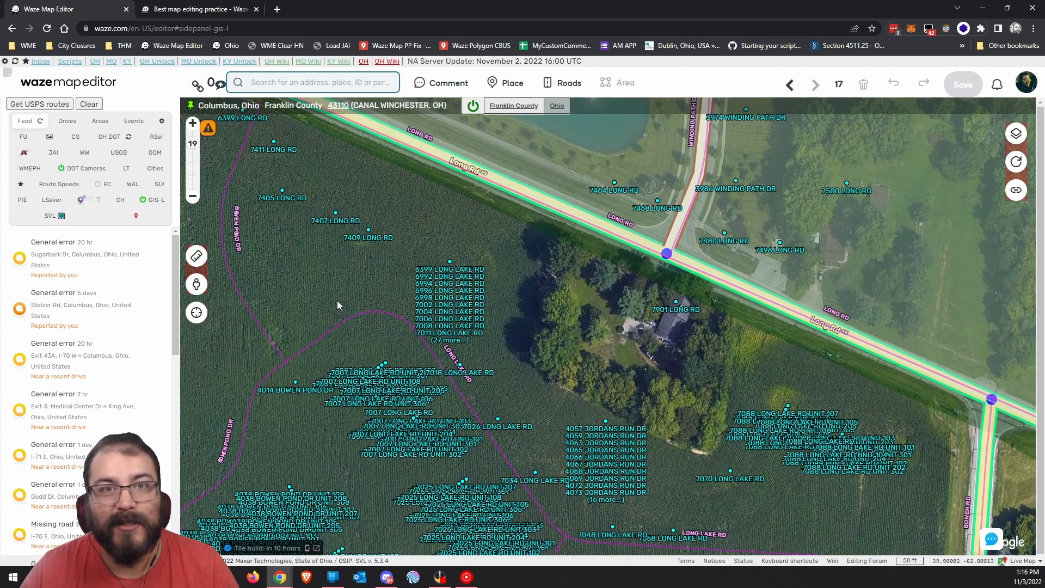
drag(373, 412, 439, 292)
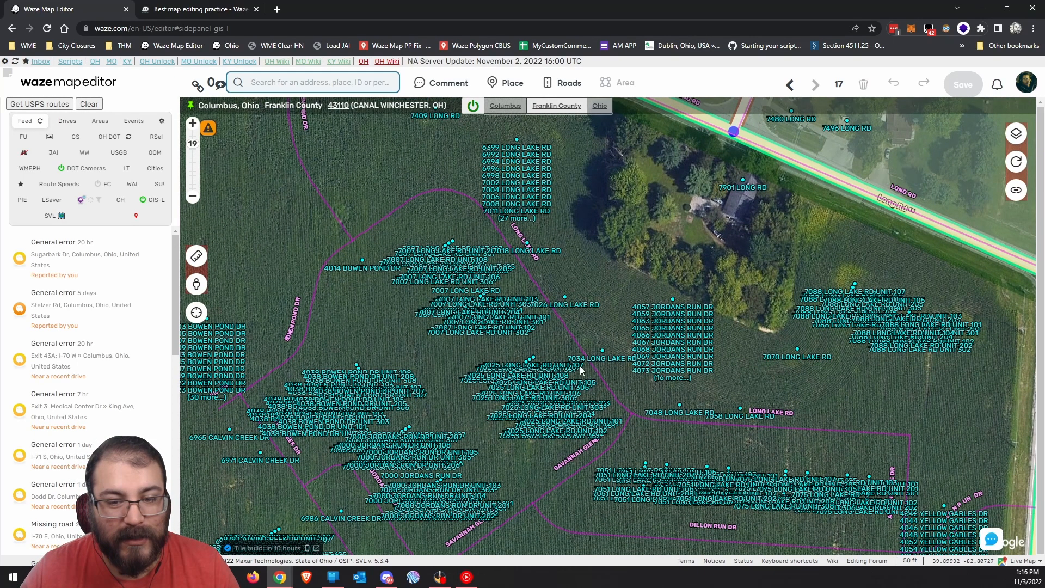
drag(582, 476, 579, 348)
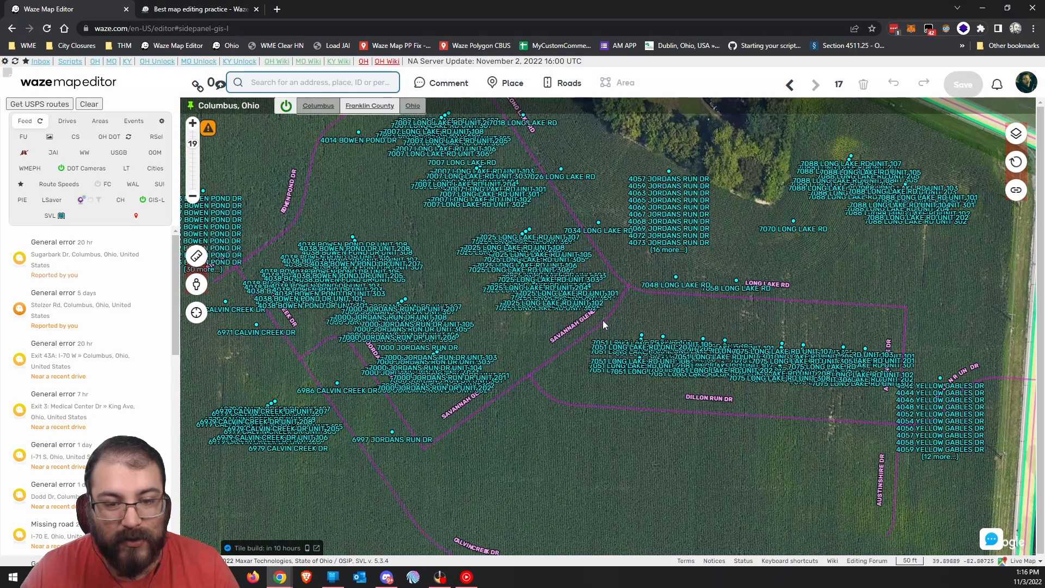
drag(340, 217, 439, 390)
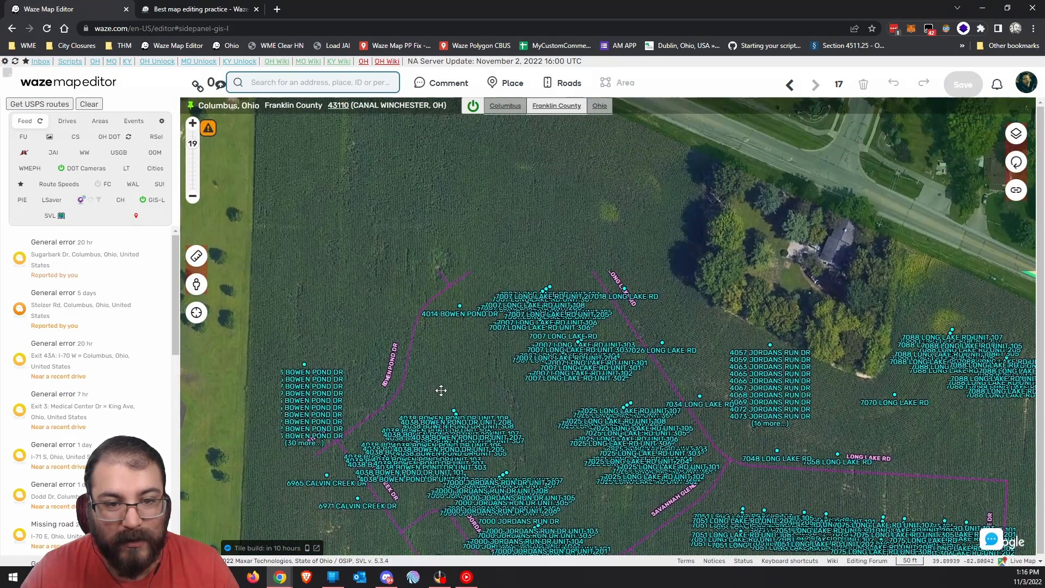
drag(420, 242, 442, 344)
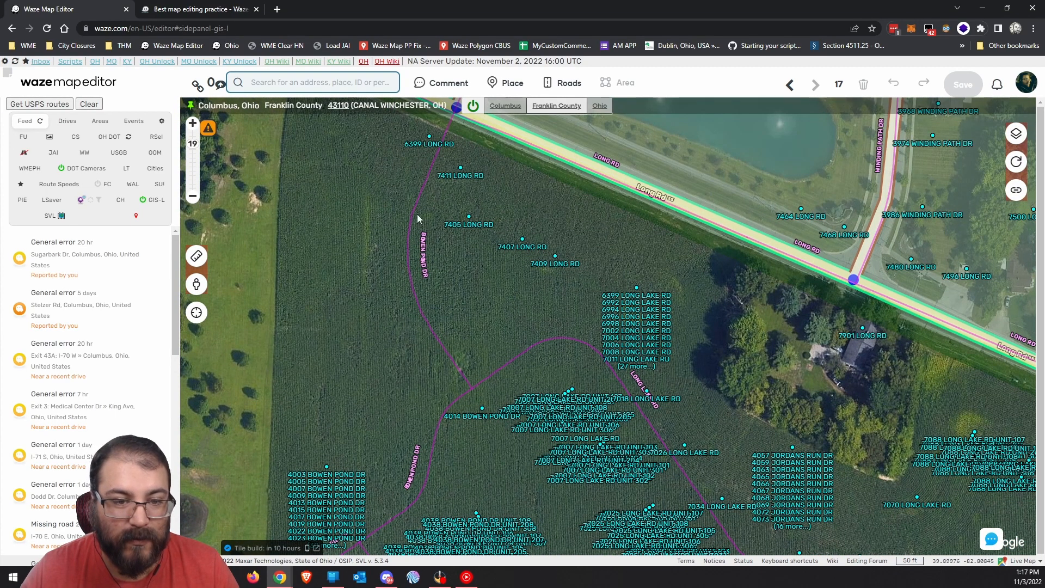
drag(630, 472, 503, 285)
drag(668, 434, 539, 338)
scroll(665, 426, down, 1)
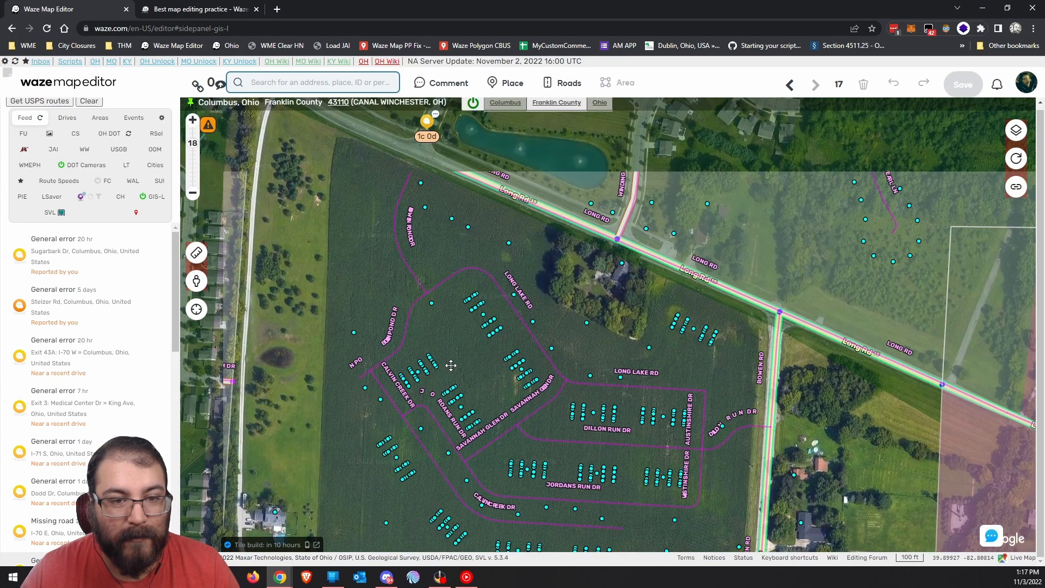
drag(496, 320, 540, 398)
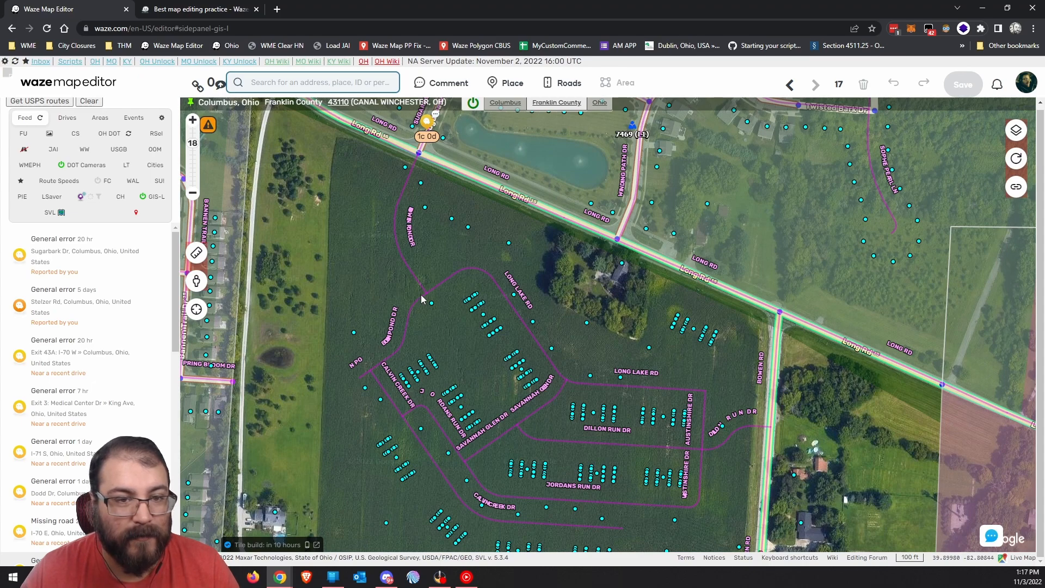
drag(420, 295, 448, 443)
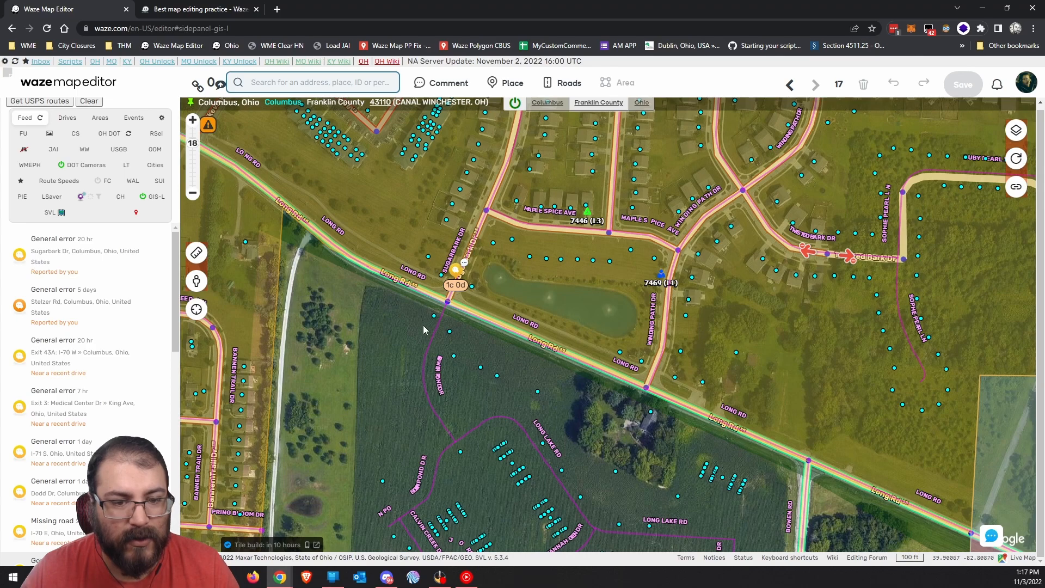
drag(487, 494, 446, 345)
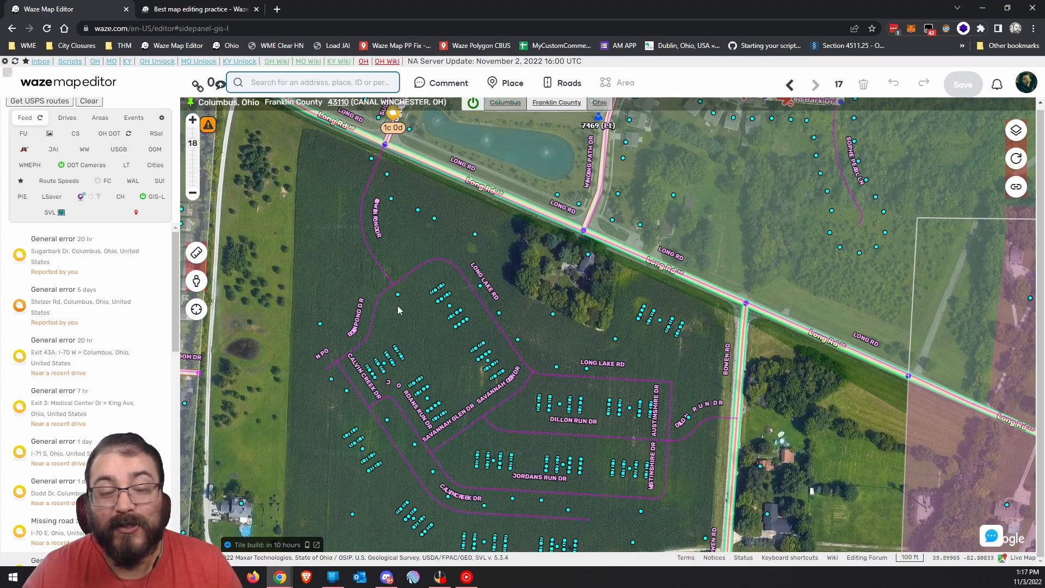
drag(433, 241, 435, 317)
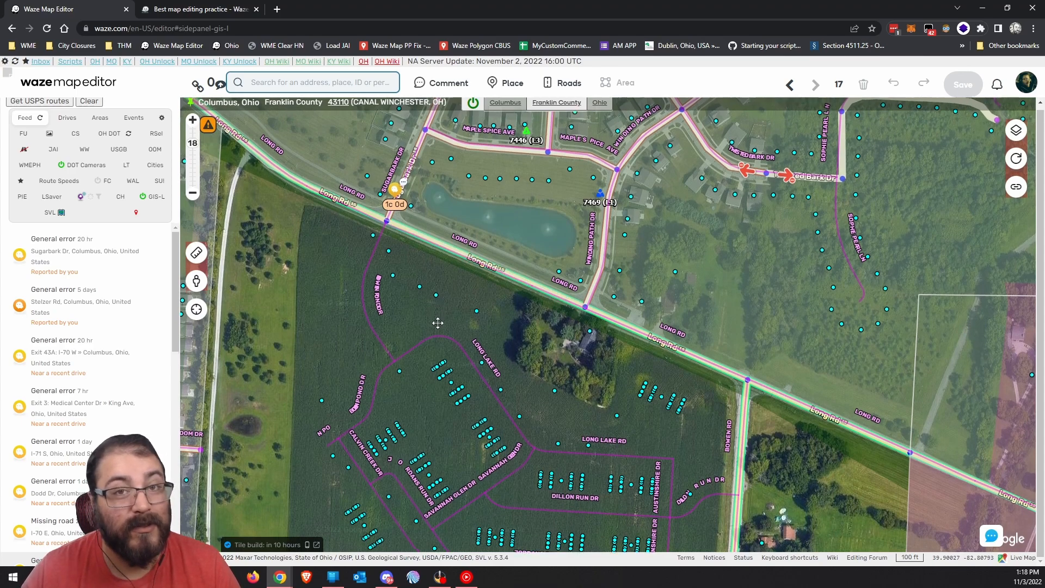
drag(442, 304, 439, 330)
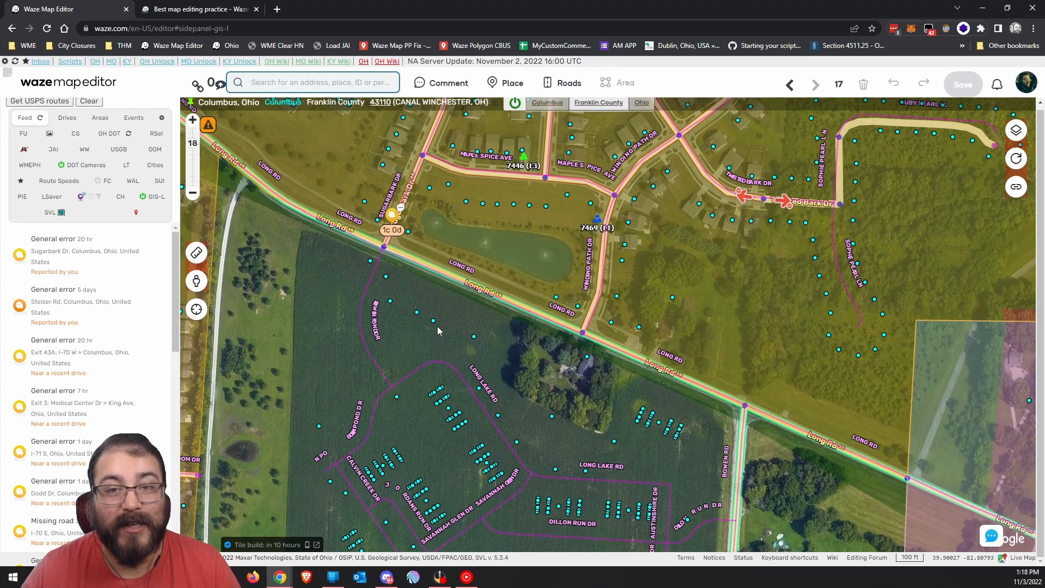